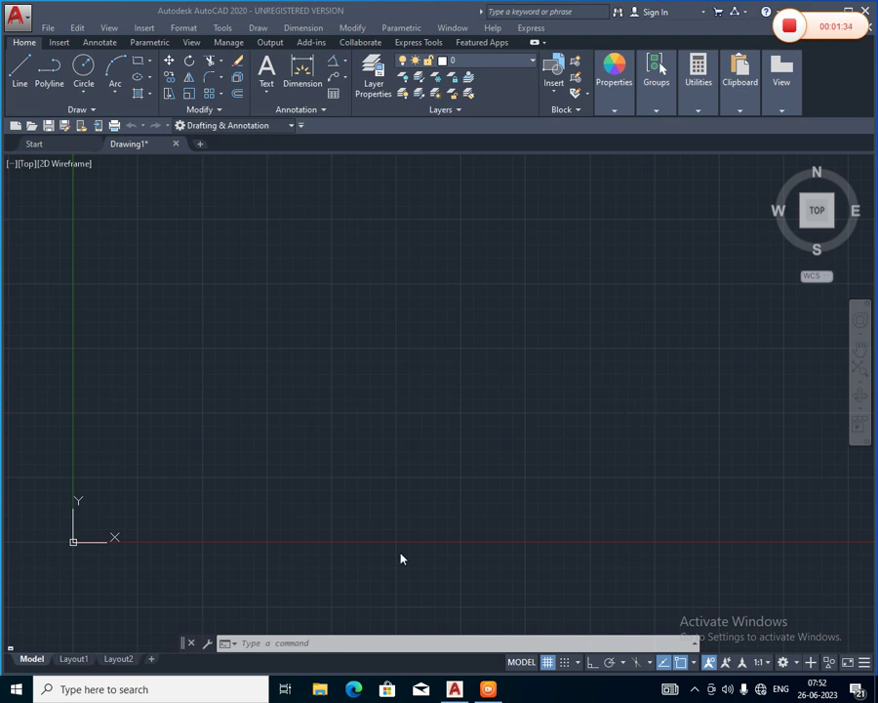
Cancel a stray selection and open the Drawing Units dialog with UN.
click(325, 371)
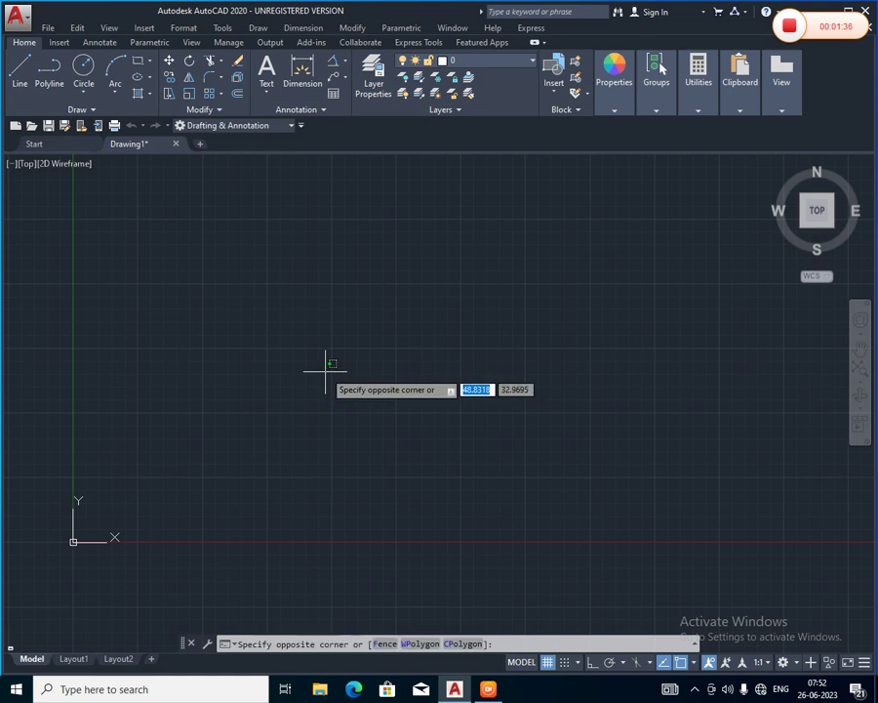
key(Escape)
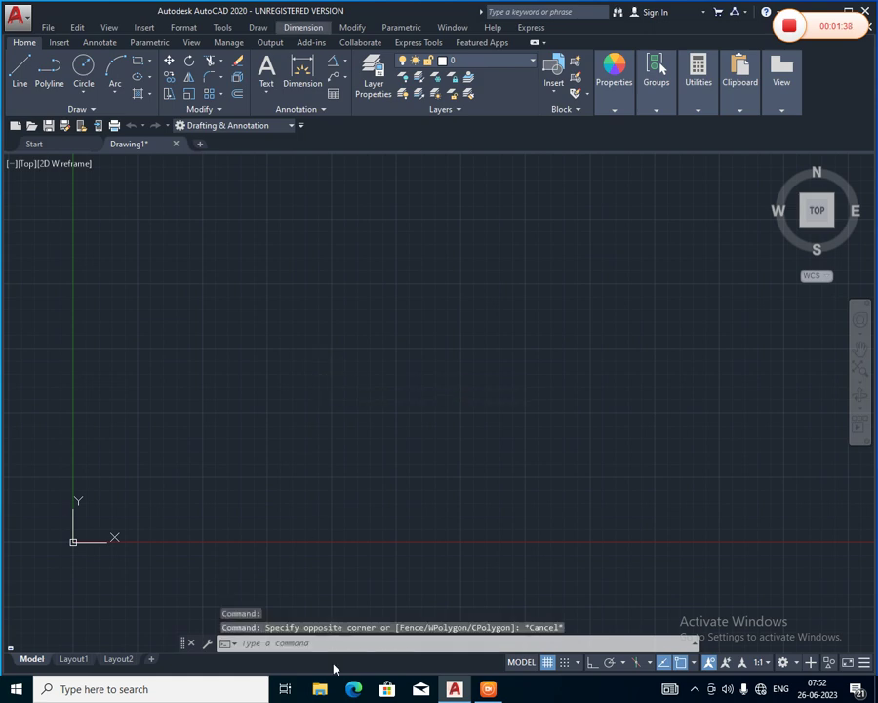
click(332, 642)
text(U)
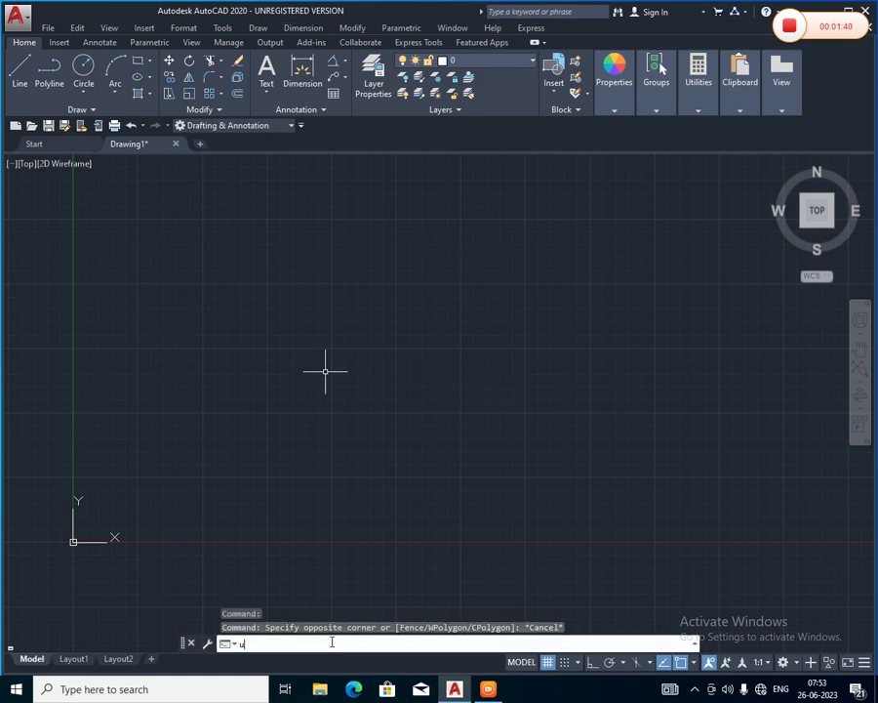
text(N)
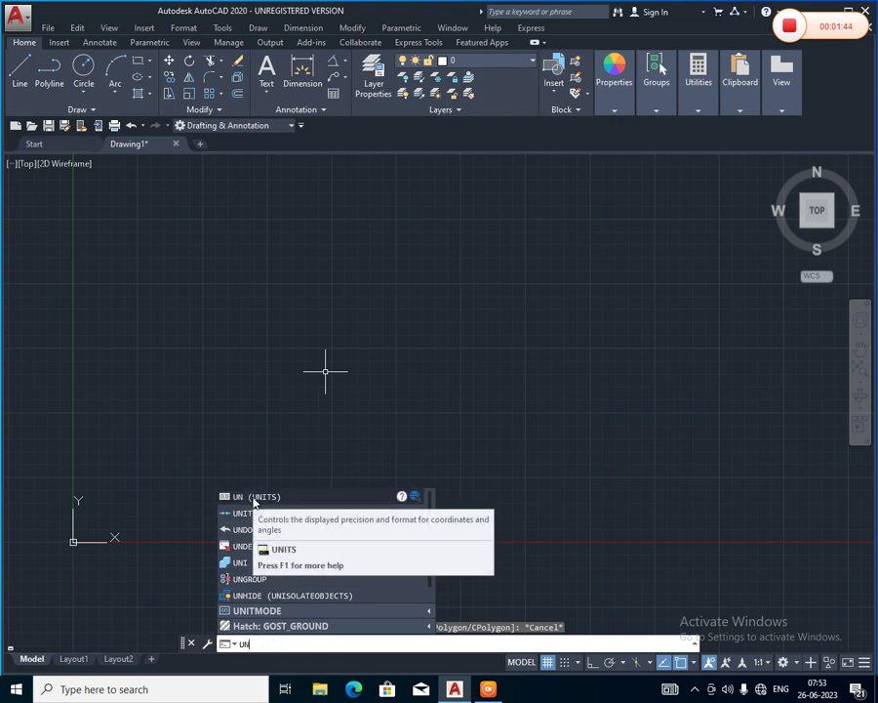
click(253, 502)
key(Return)
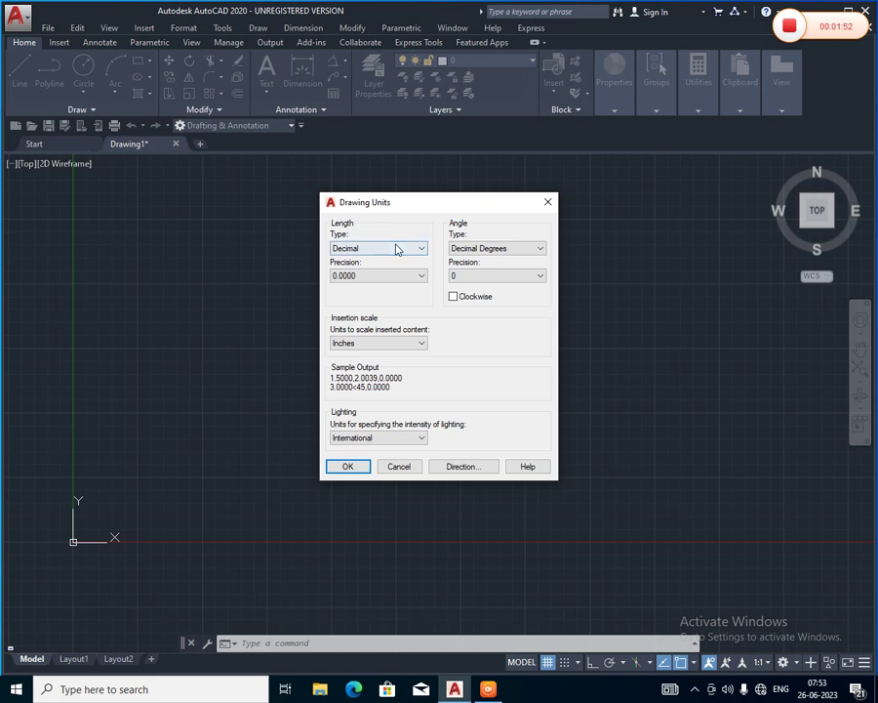
Try Architectural length units, then switch the length type back to Decimal.
click(395, 248)
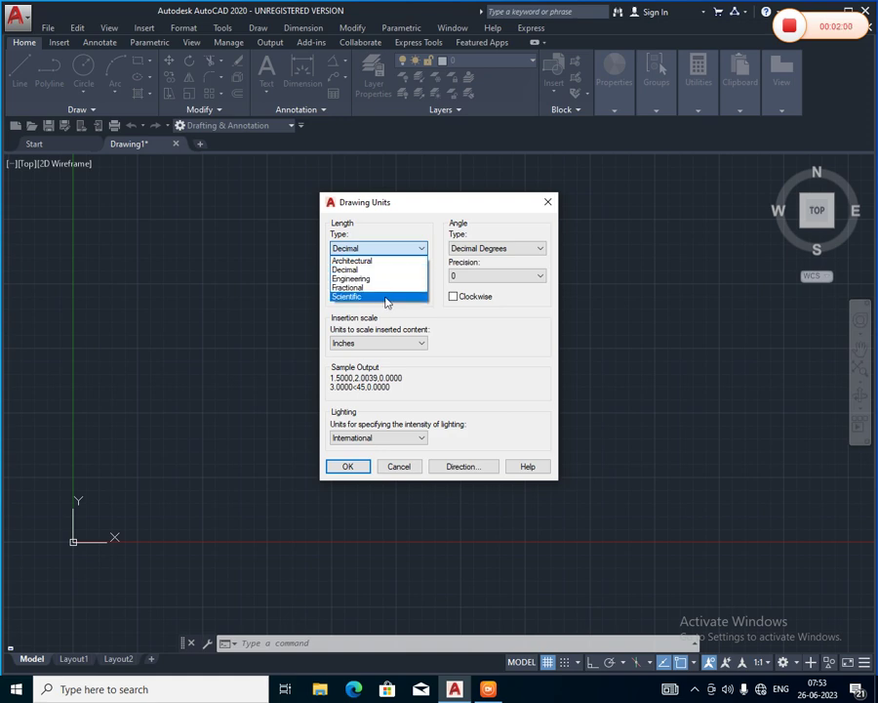
click(462, 326)
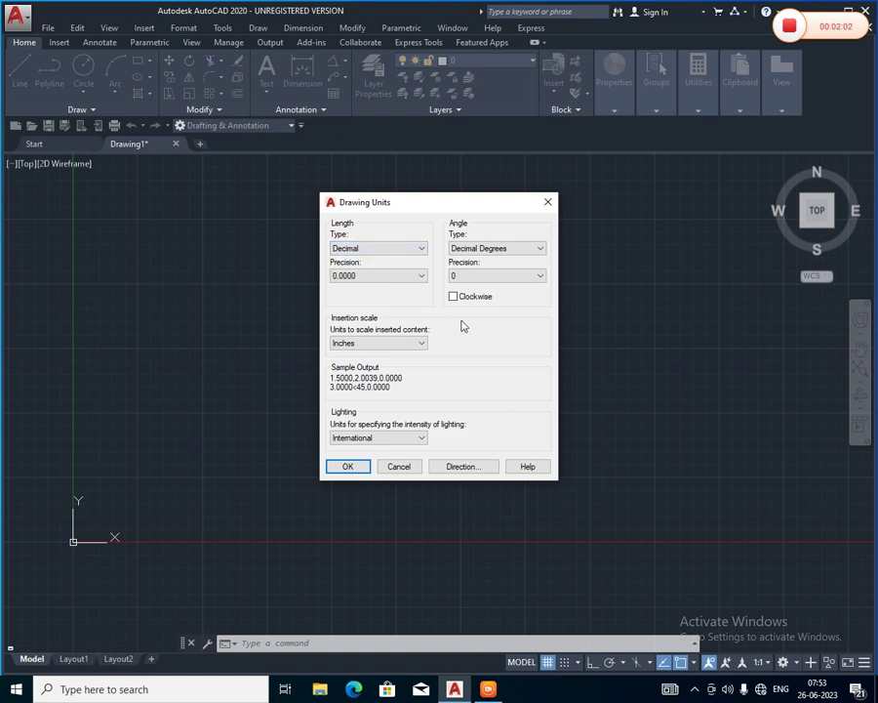
click(410, 252)
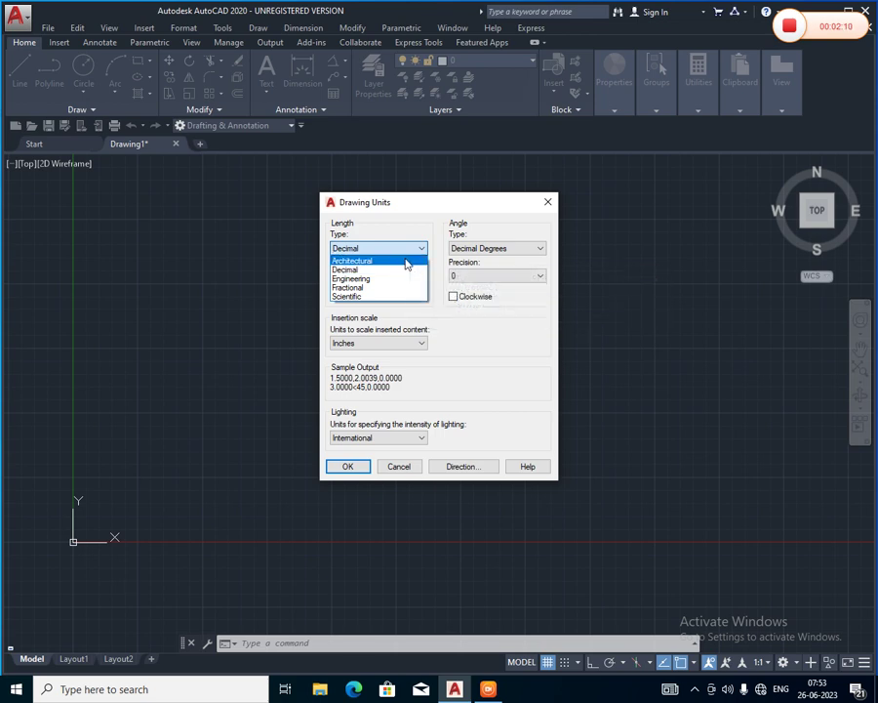
click(406, 262)
click(408, 252)
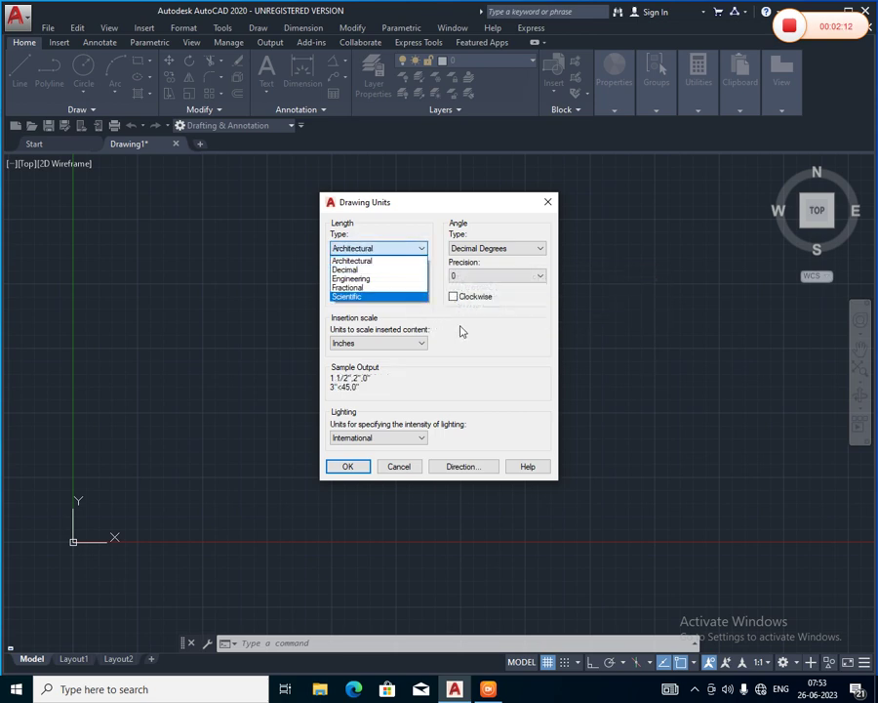
click(447, 322)
click(411, 282)
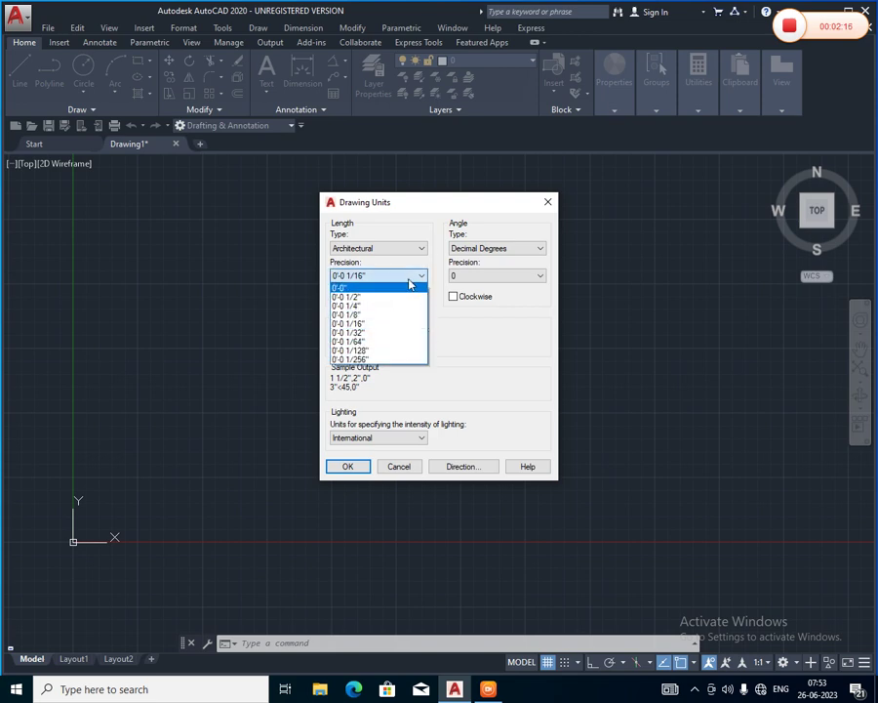
click(426, 248)
click(426, 251)
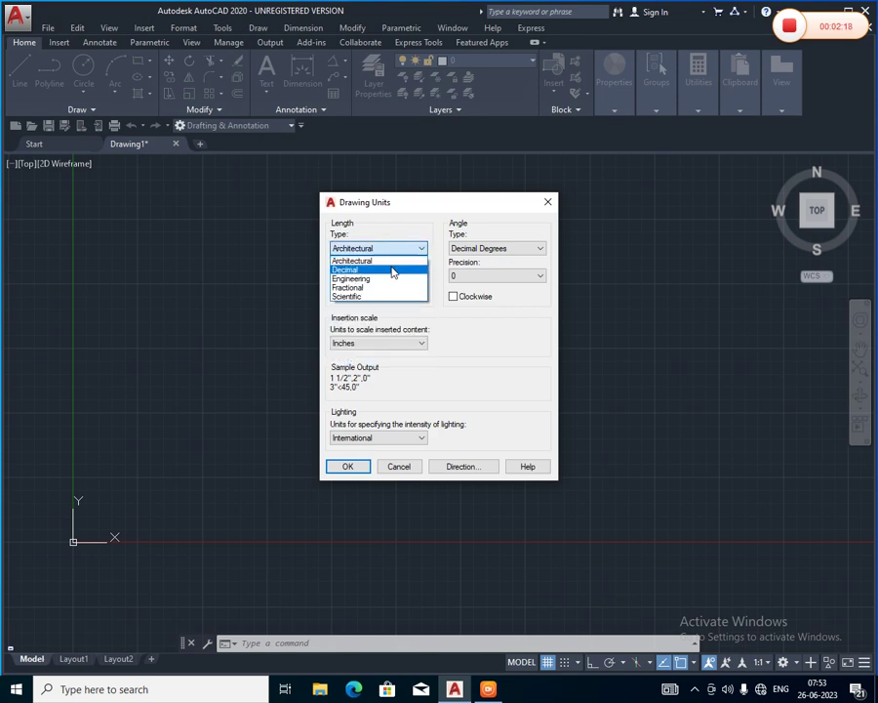
click(393, 269)
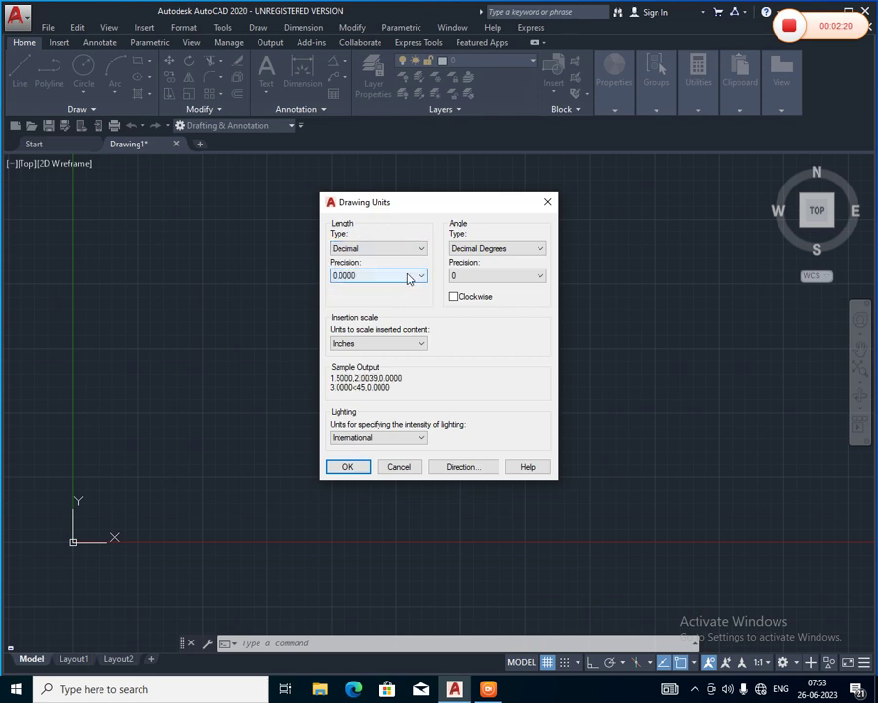
Set length precision to 0.0 and insertion scale to Millimeters, then confirm.
click(422, 279)
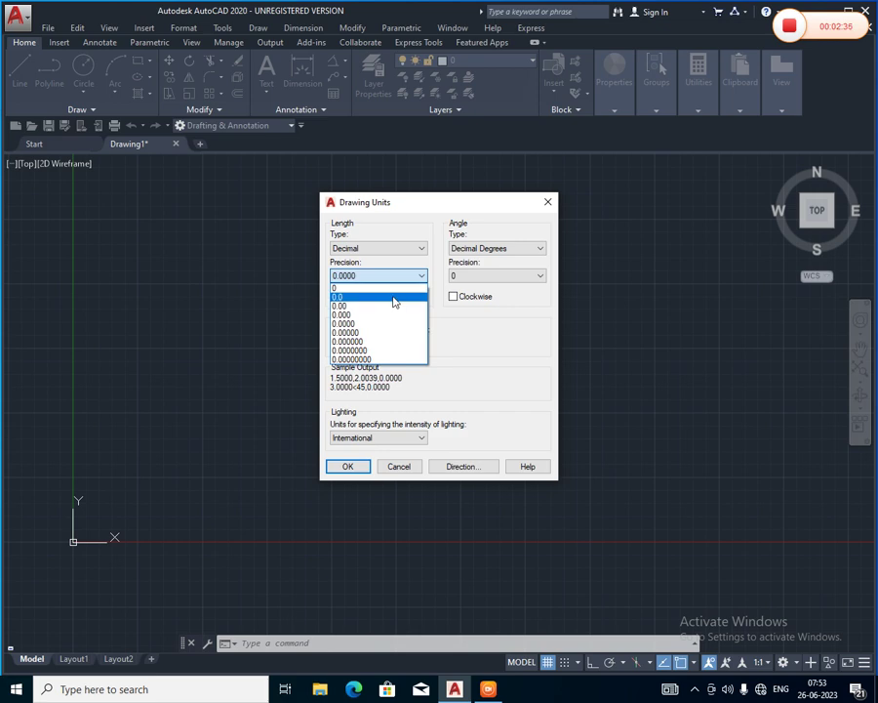
click(394, 298)
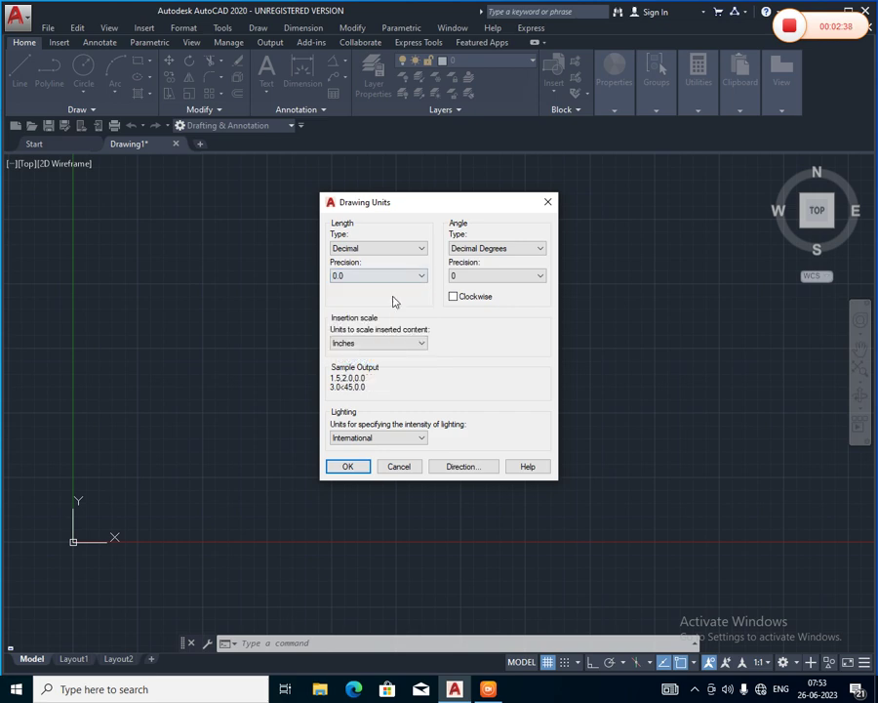
click(391, 348)
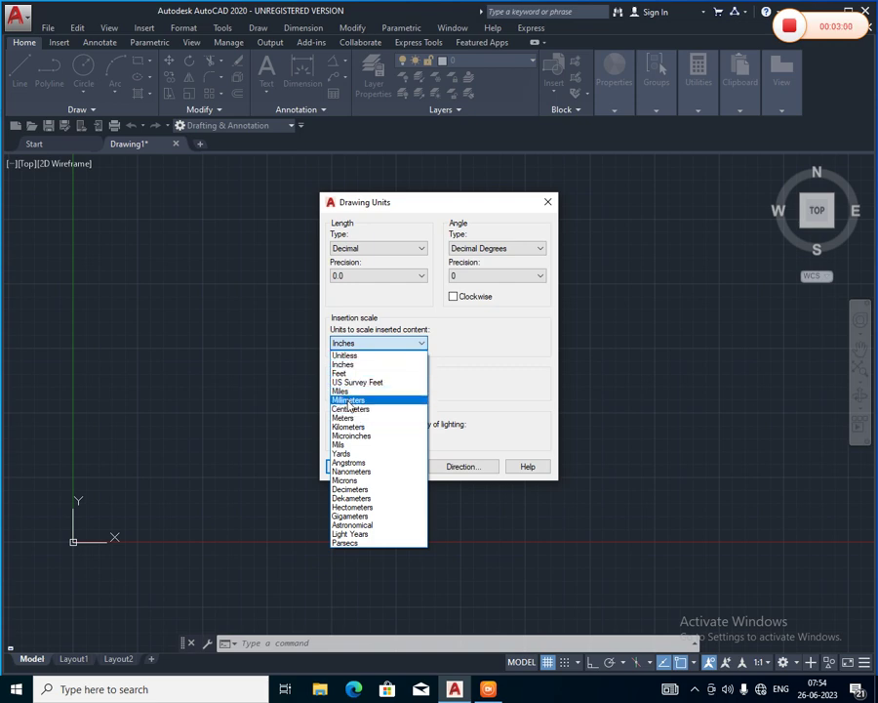
click(349, 401)
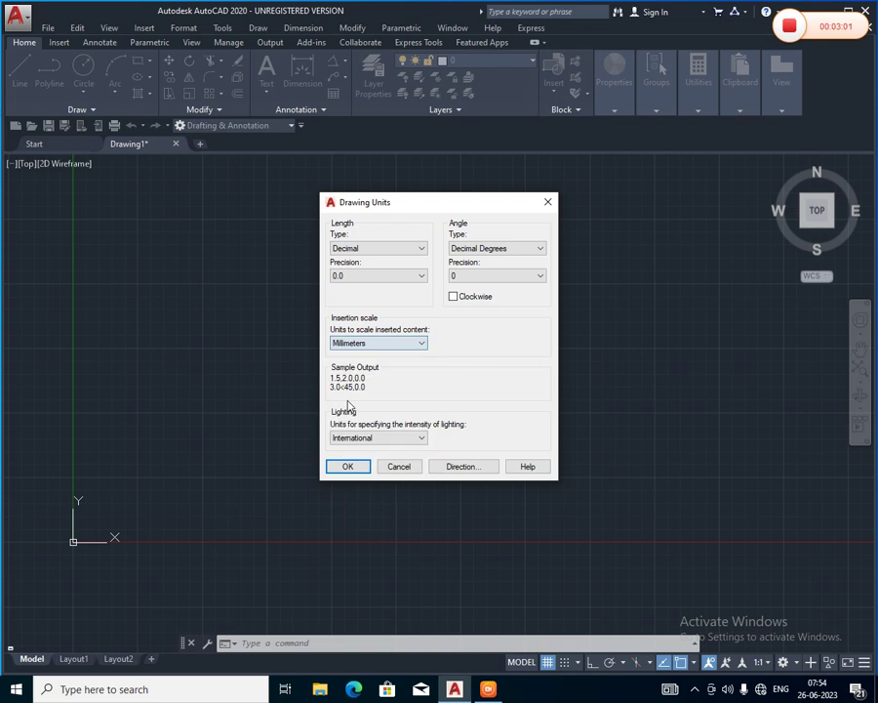
click(343, 464)
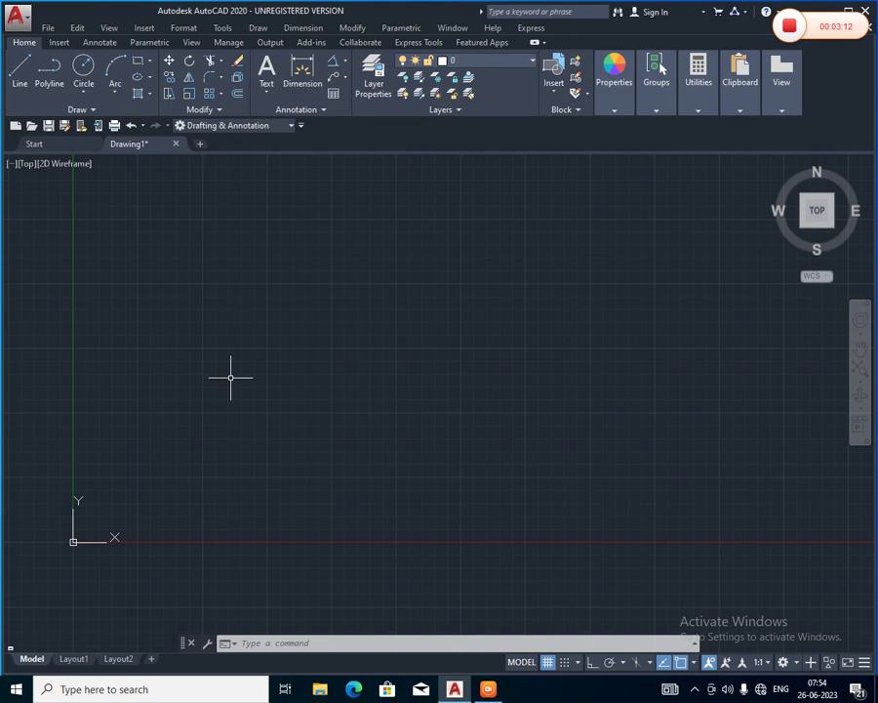
Draw a 10-unit horizontal line with Ortho on, then zoom in on it.
click(21, 76)
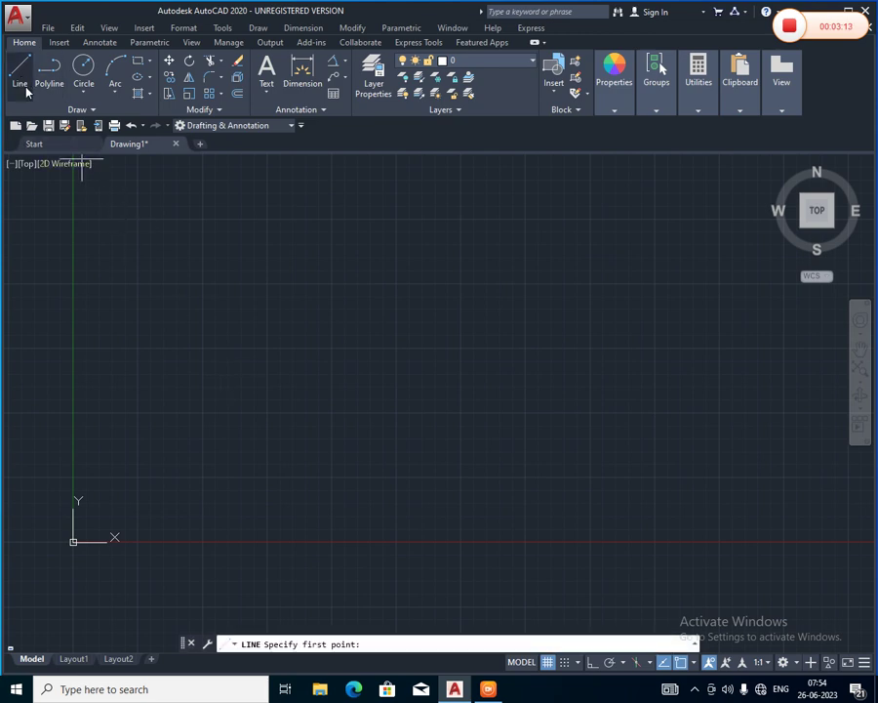
click(215, 360)
key(F8)
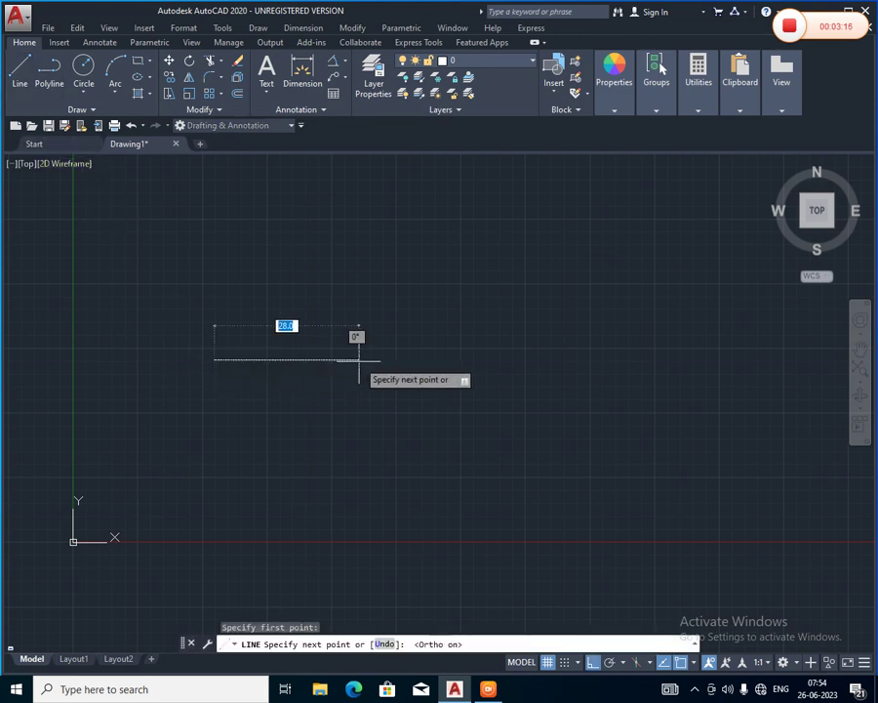
text(10)
key(Return)
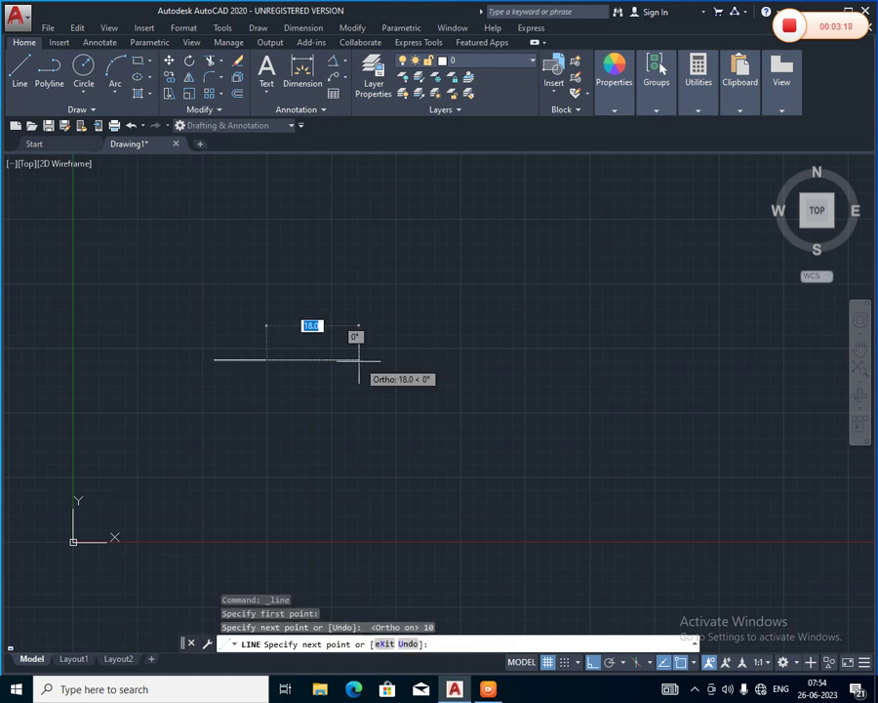
key(Return)
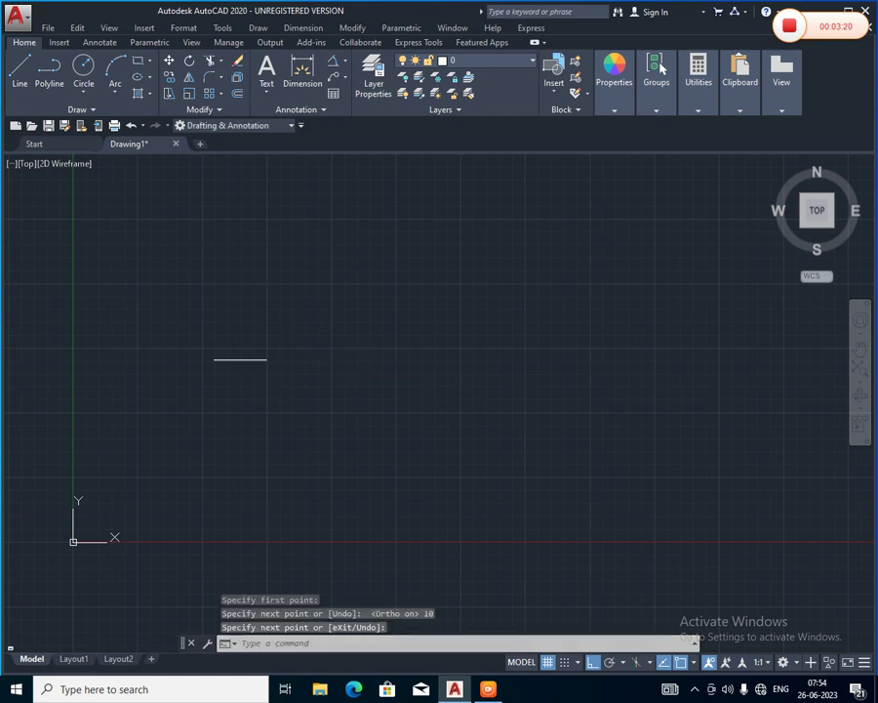
scroll(227, 354, up, 5)
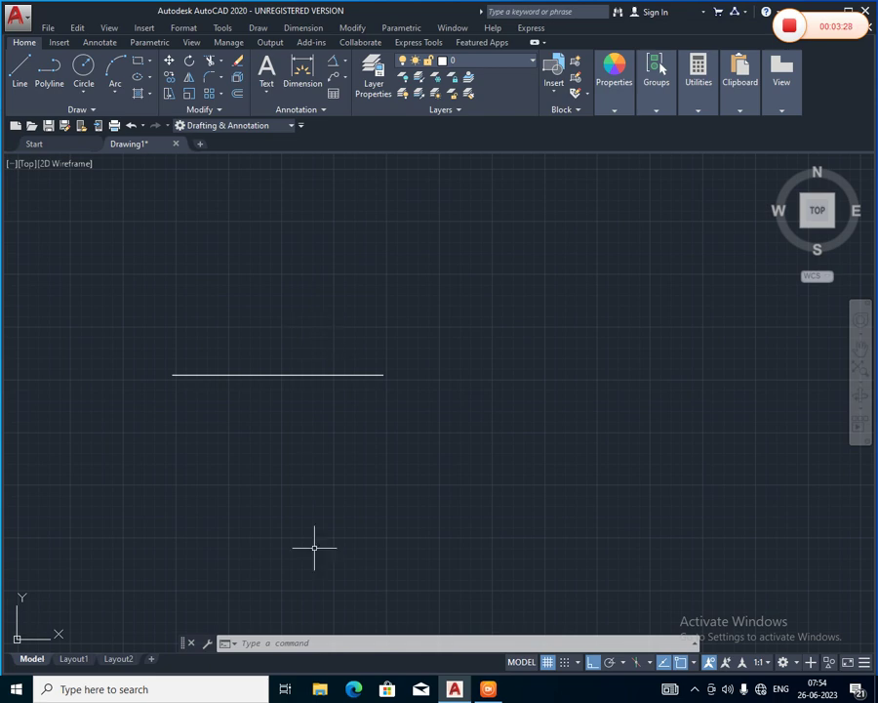
Open the Standard dimension style for editing on its Primary Units settings.
click(296, 643)
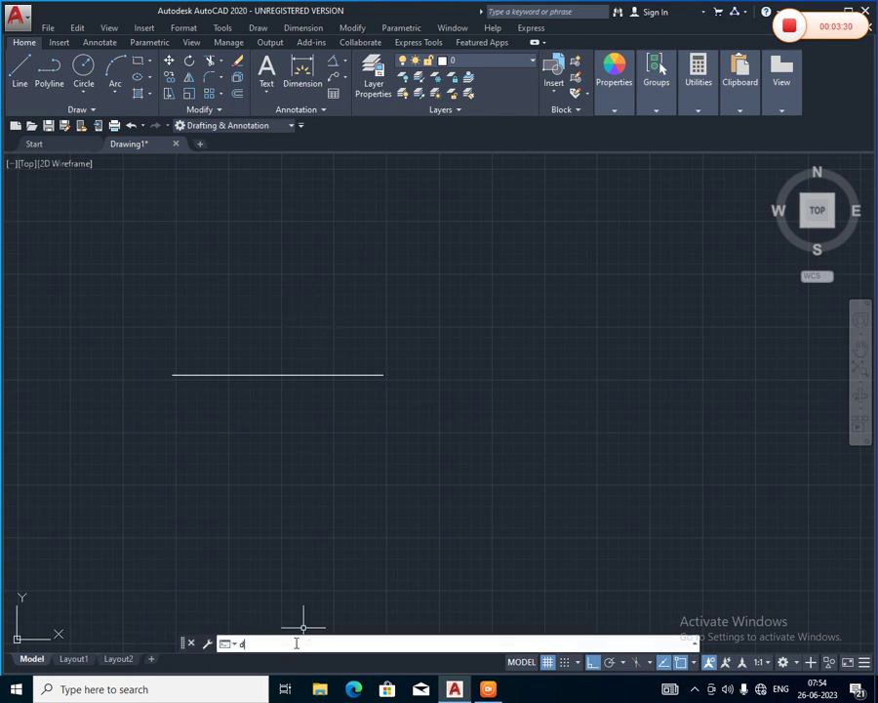
text(m)
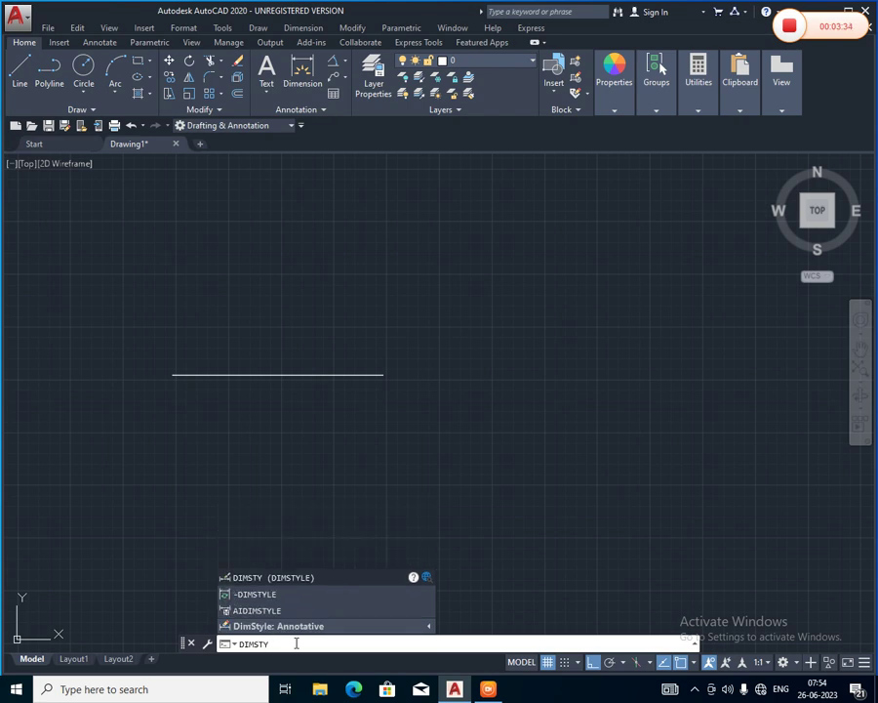
click(285, 578)
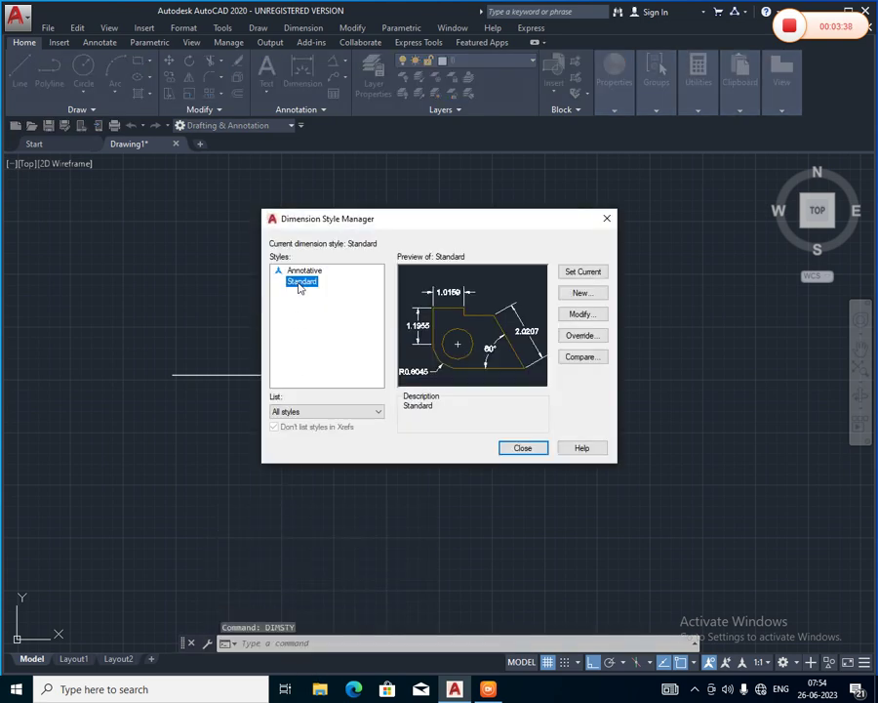
click(580, 313)
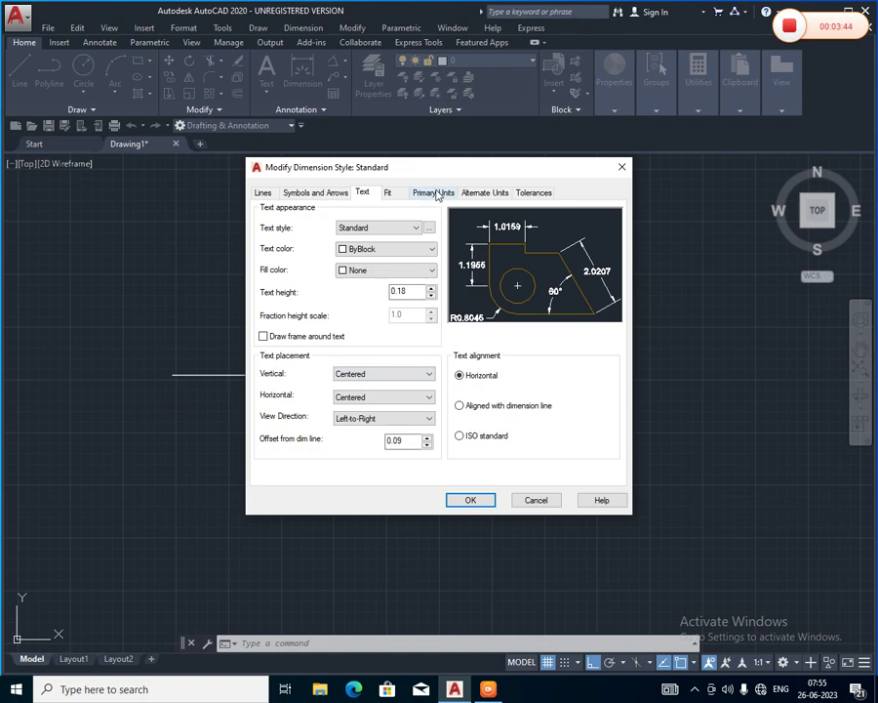
click(436, 193)
drag(456, 174, 641, 347)
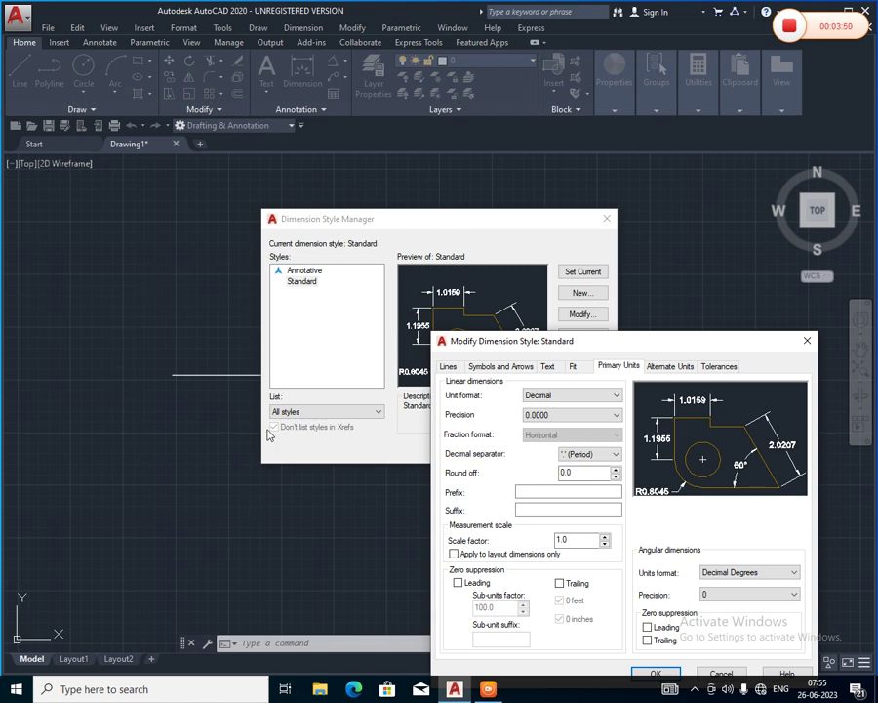
Set dimension precision to 0.0, make Standard current, and close the manager.
click(580, 400)
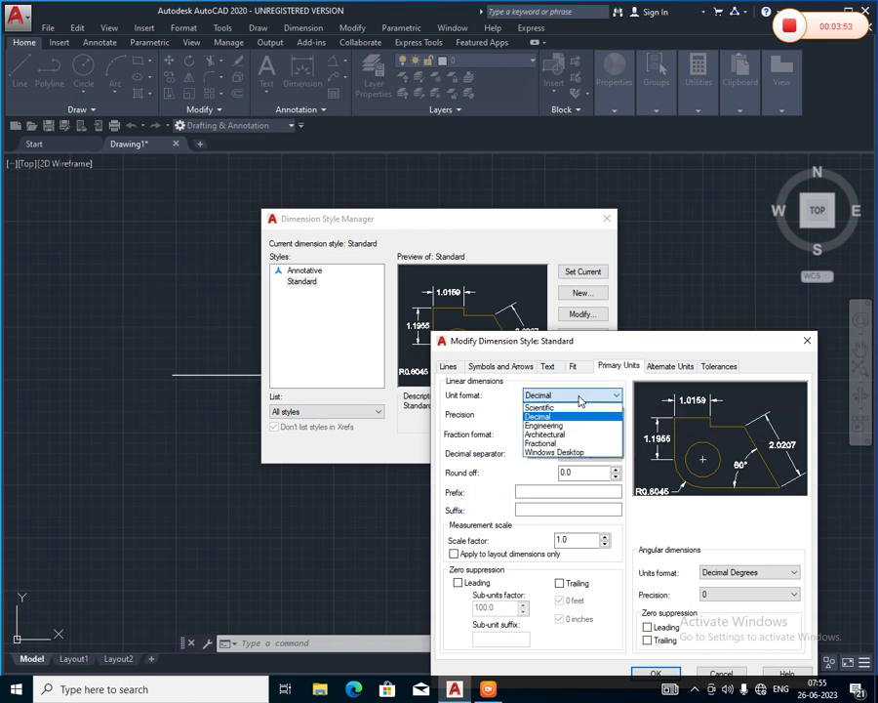
click(573, 416)
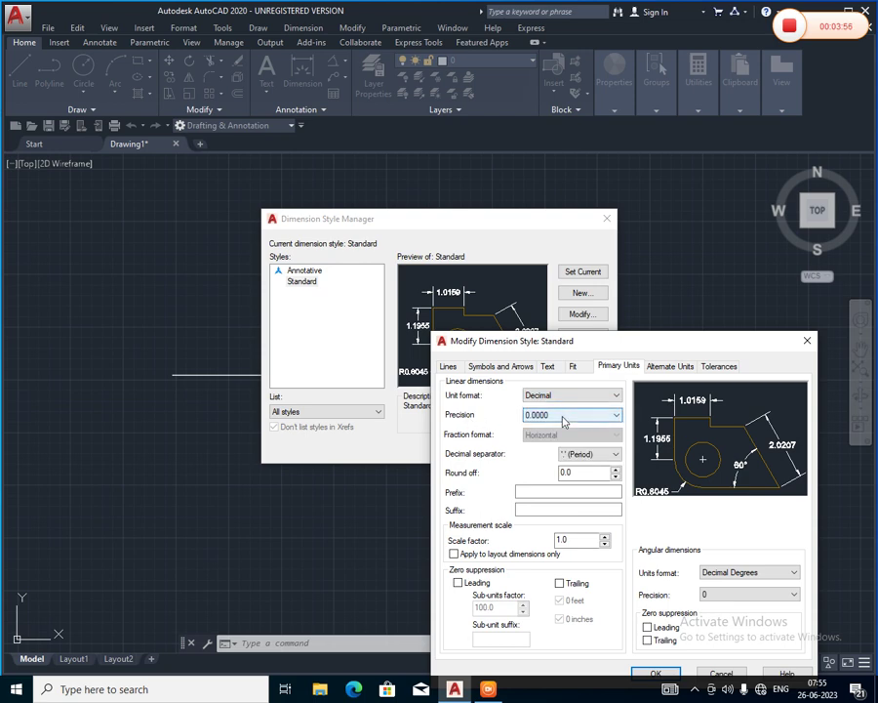
click(564, 416)
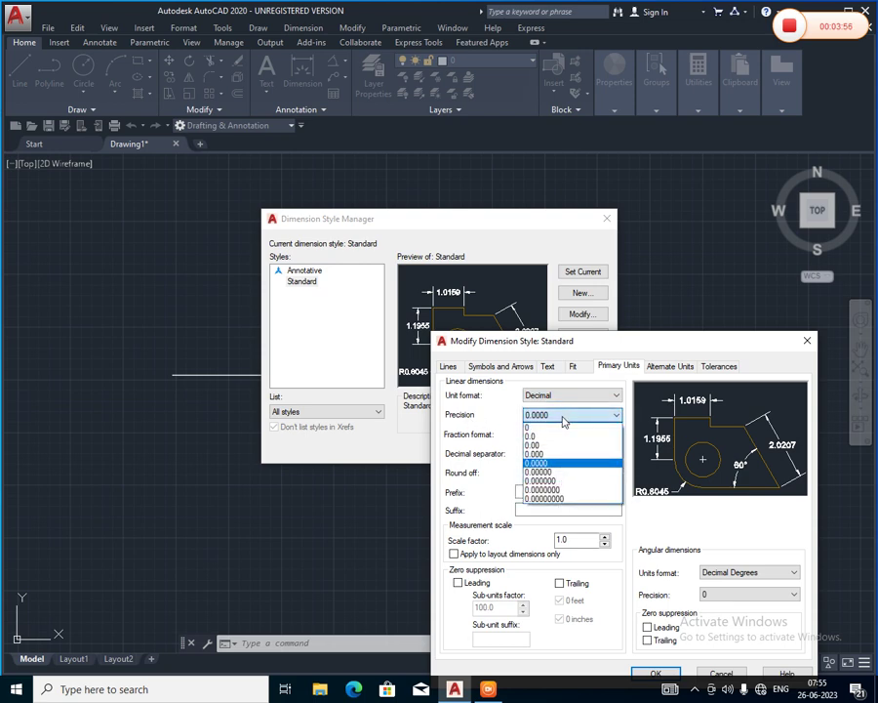
click(545, 436)
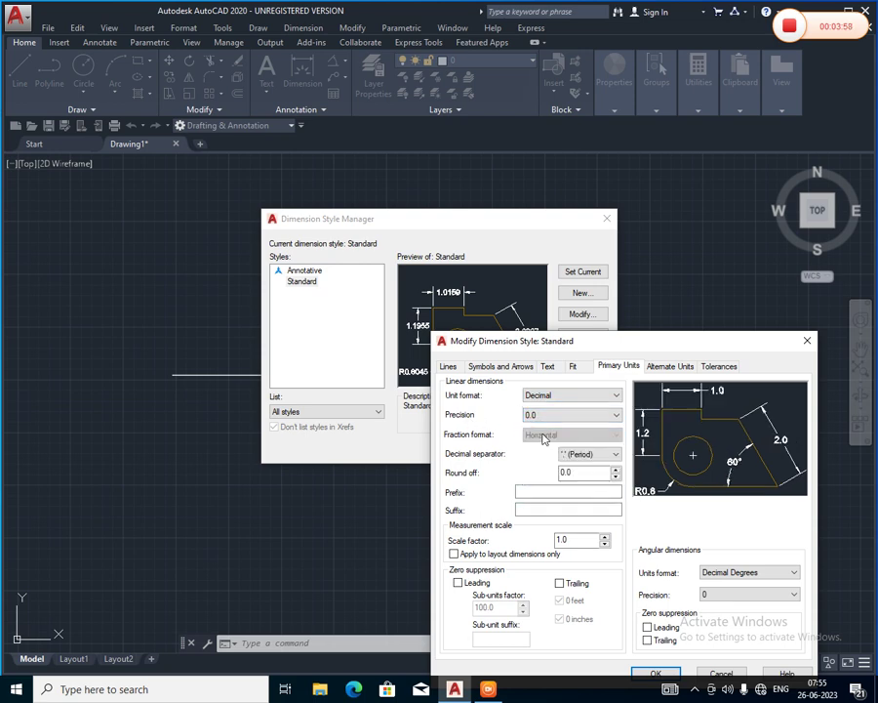
click(654, 672)
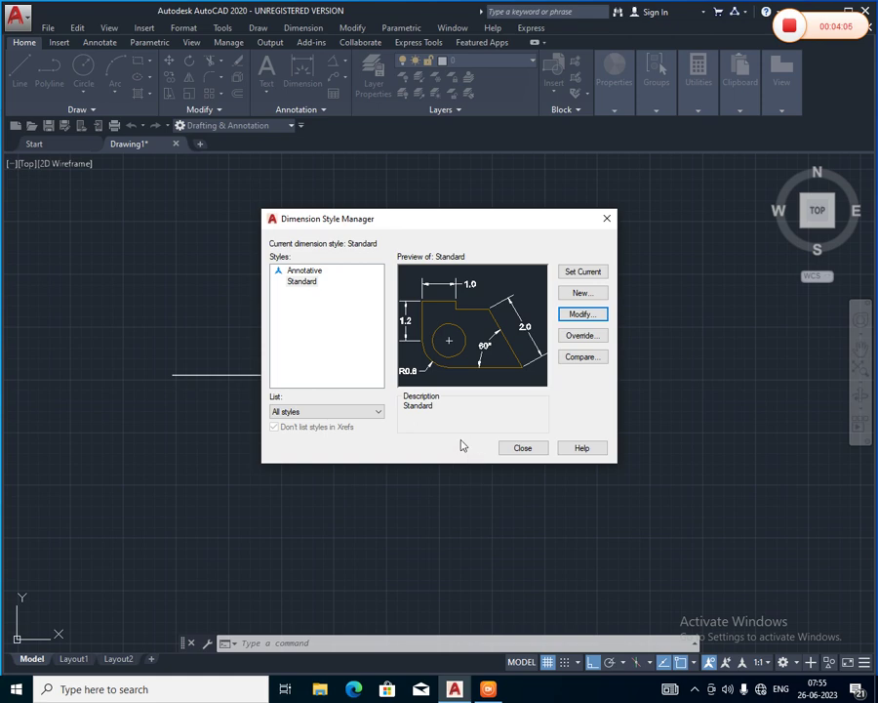
click(579, 277)
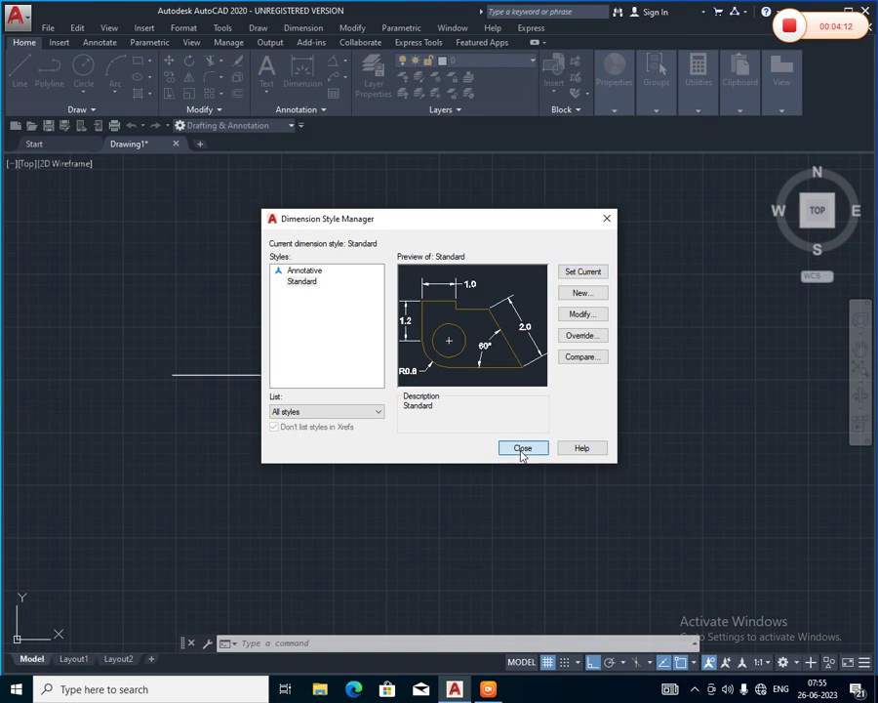
click(522, 450)
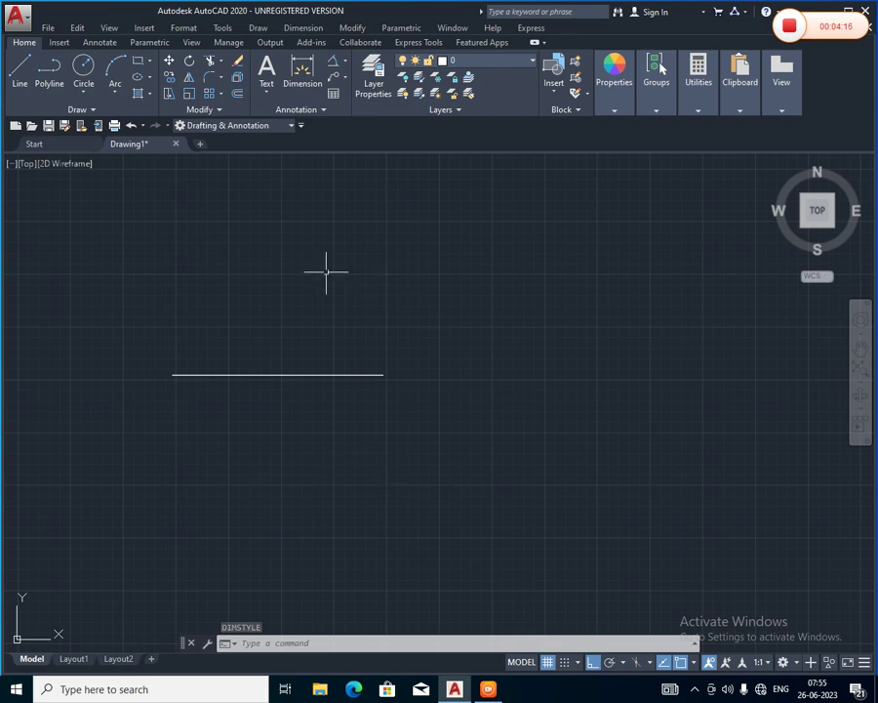
Browse the dimension type list and Dimension menu, then start typing a dimension command.
click(344, 65)
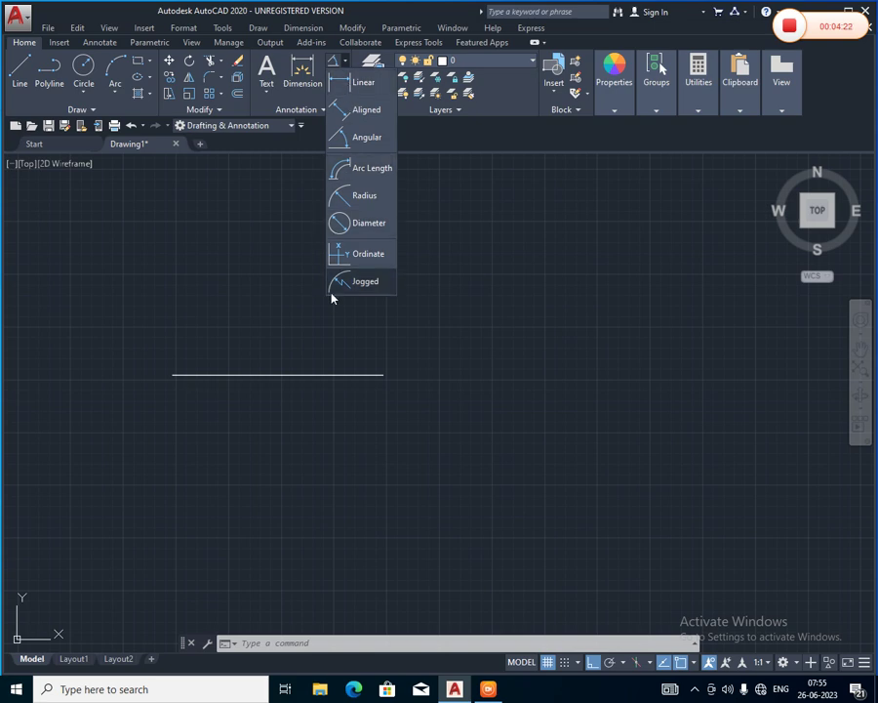
click(304, 30)
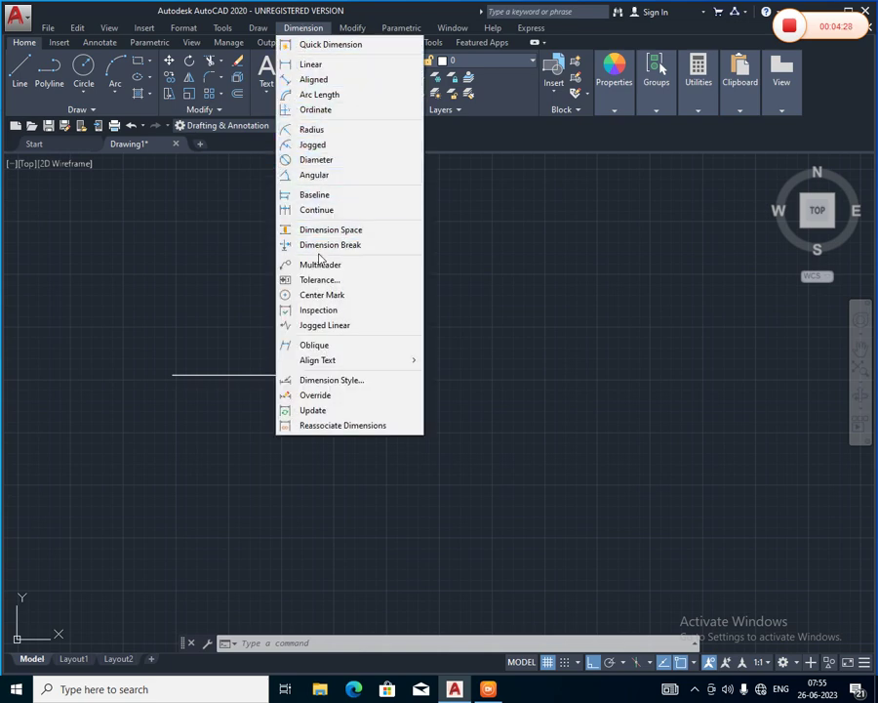
click(225, 266)
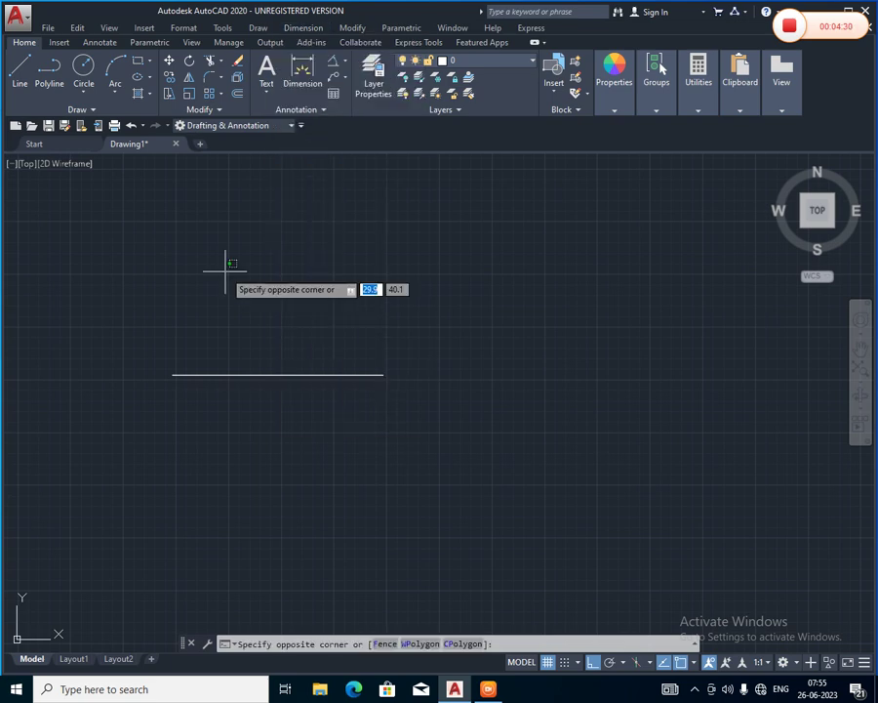
click(225, 270)
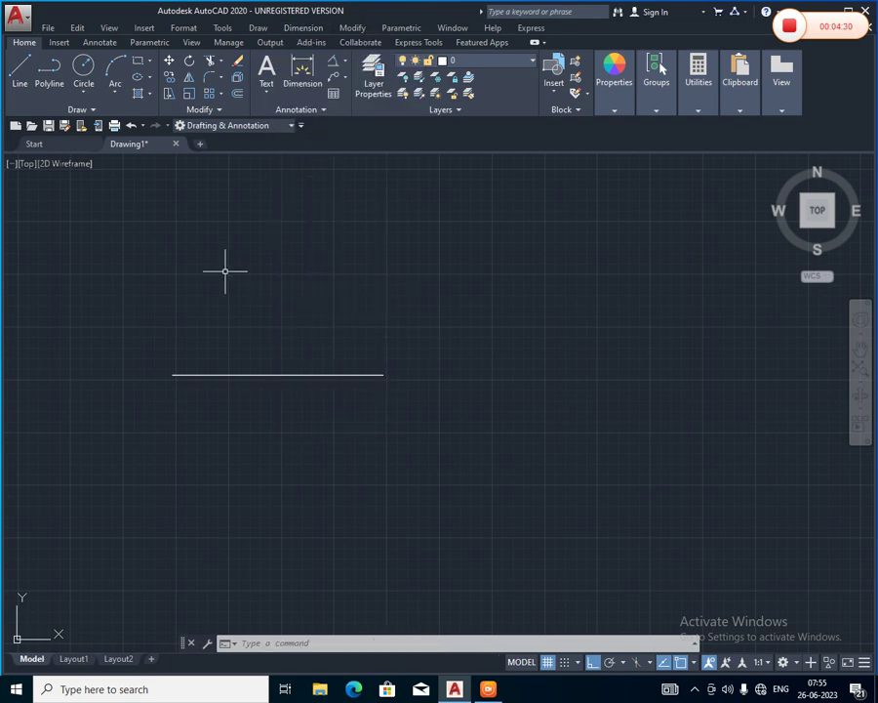
click(343, 61)
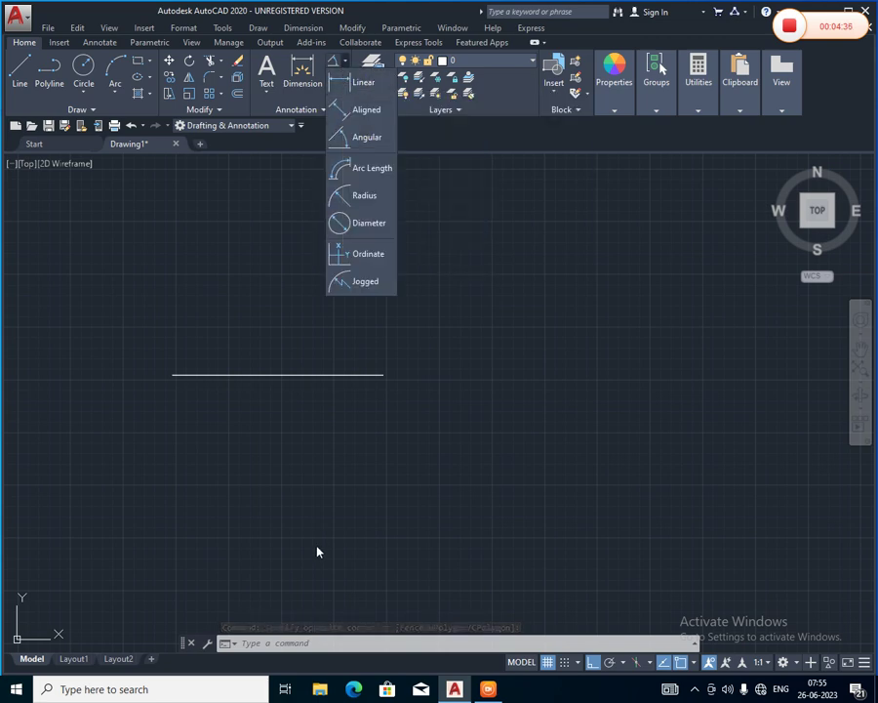
click(293, 643)
text(DI)
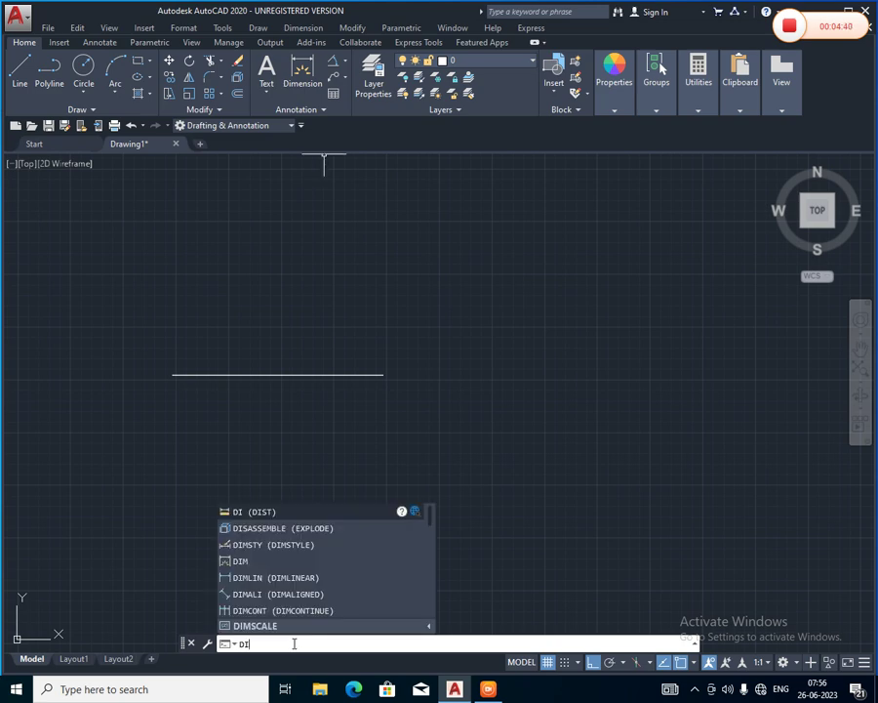
text(ml)
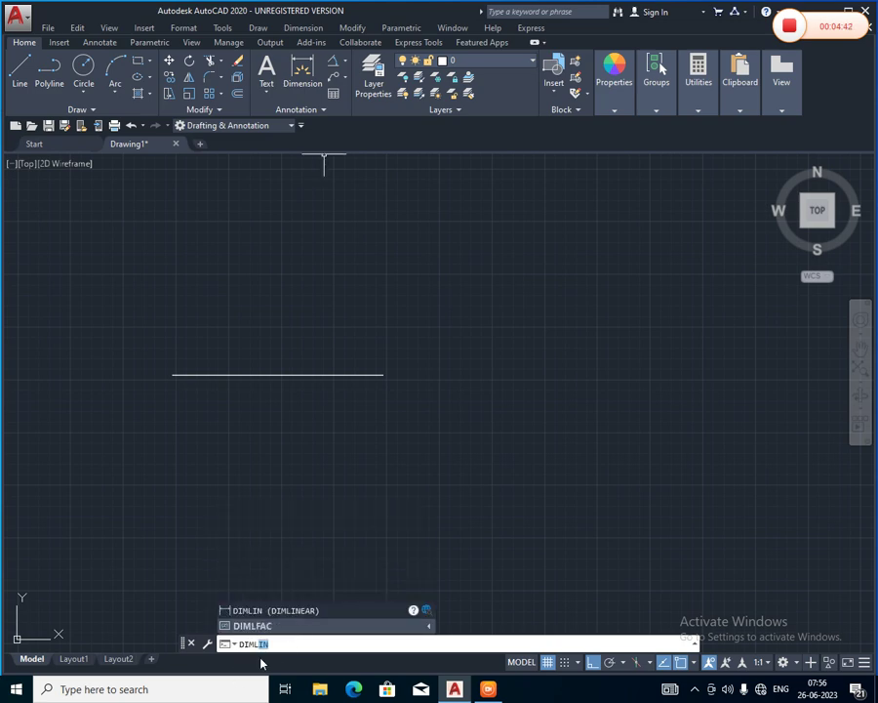
Dimension the 10-unit line end to end with a 10.0 linear dimension above it.
click(287, 615)
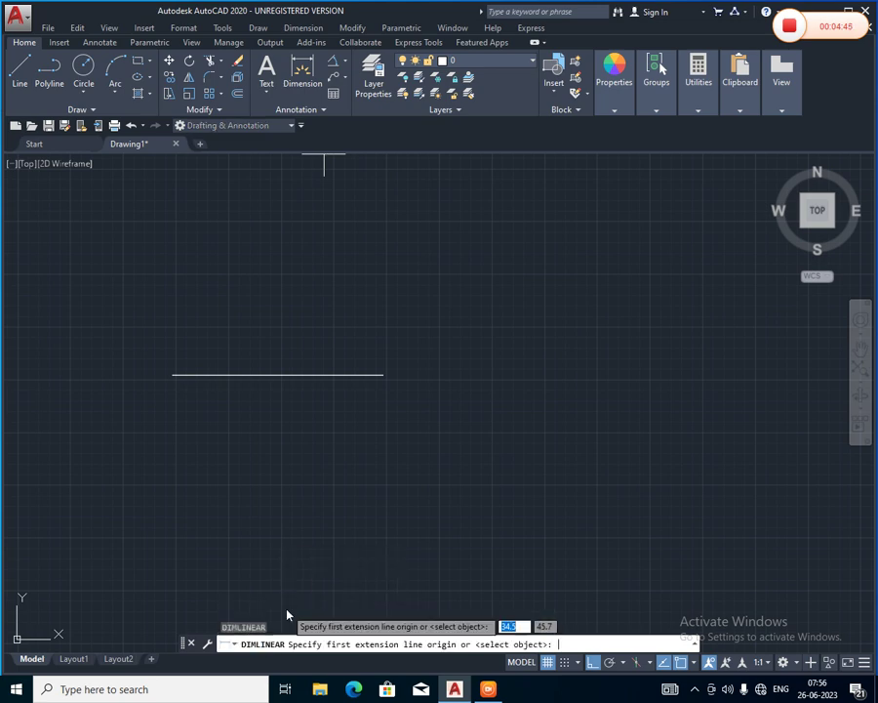
click(173, 374)
click(384, 374)
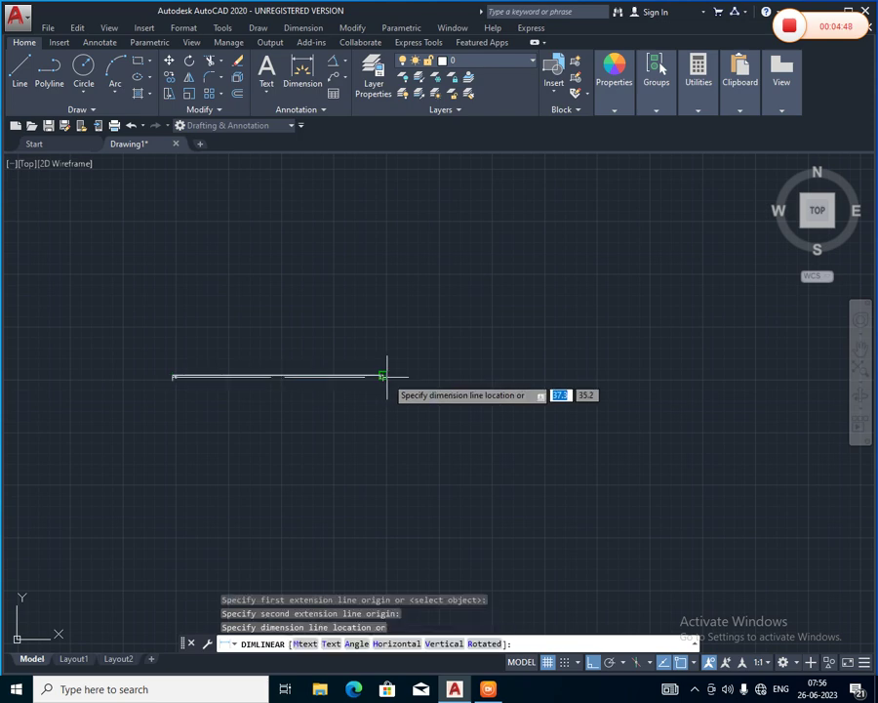
click(384, 313)
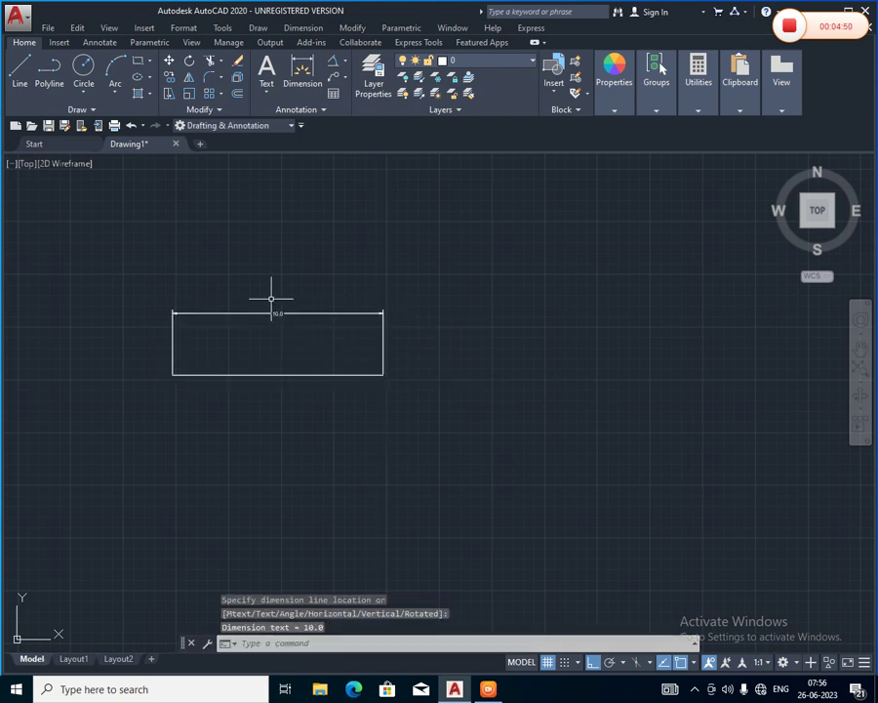
scroll(271, 303, up, 4)
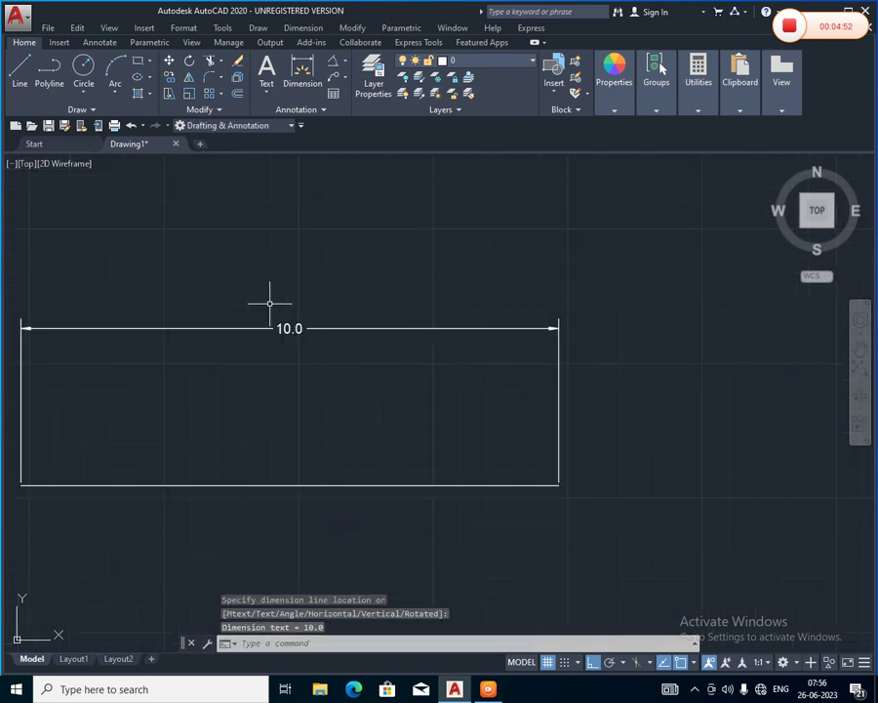
scroll(269, 298, up, 2)
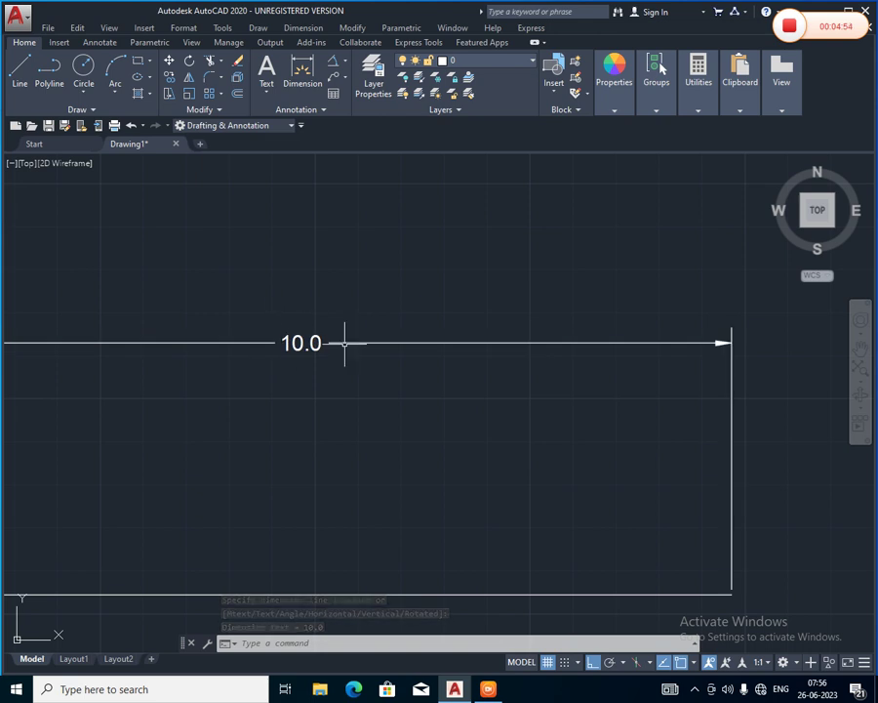
scroll(290, 381, down, 2)
scroll(290, 379, down, 4)
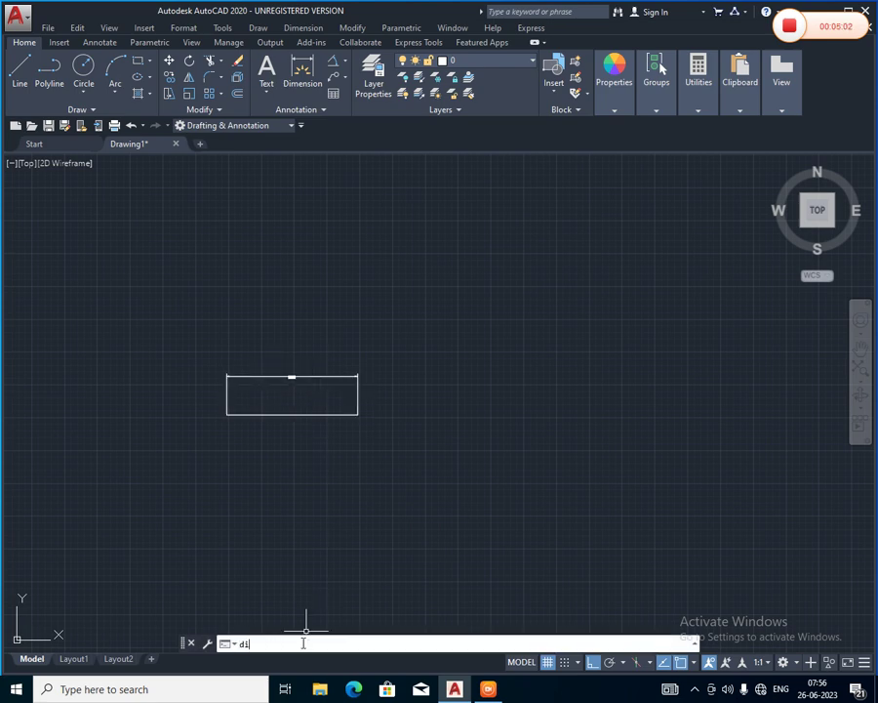
Change the Standard style's text height to 2 and close the dimension style manager.
text(m)
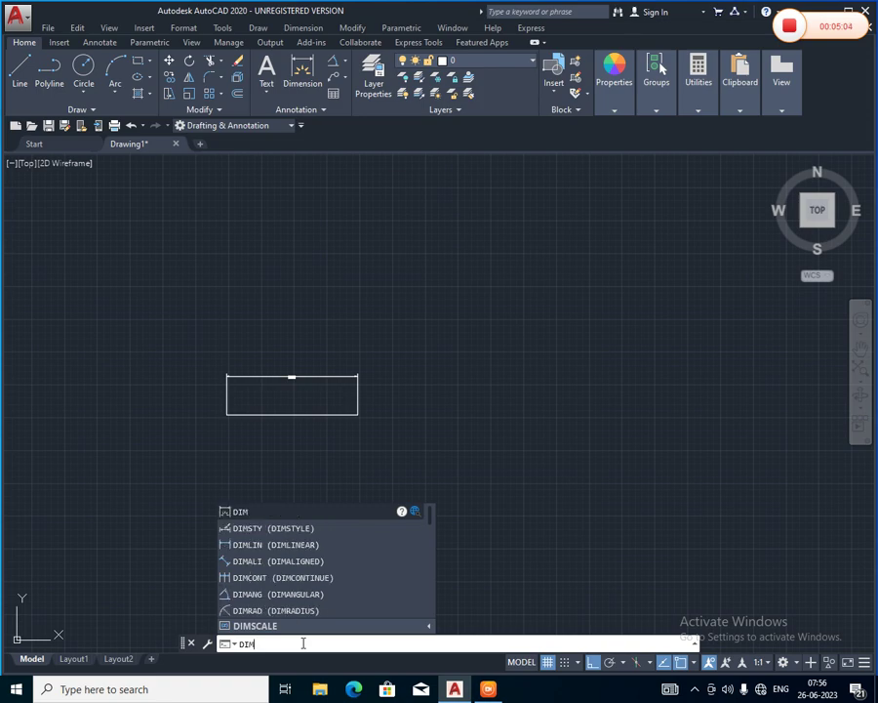
click(278, 529)
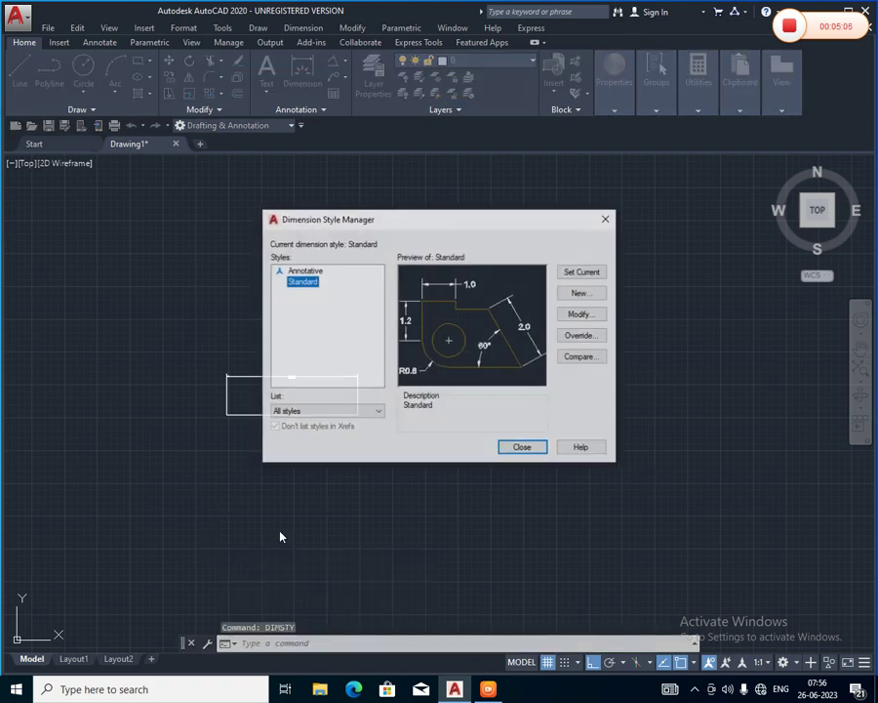
click(581, 314)
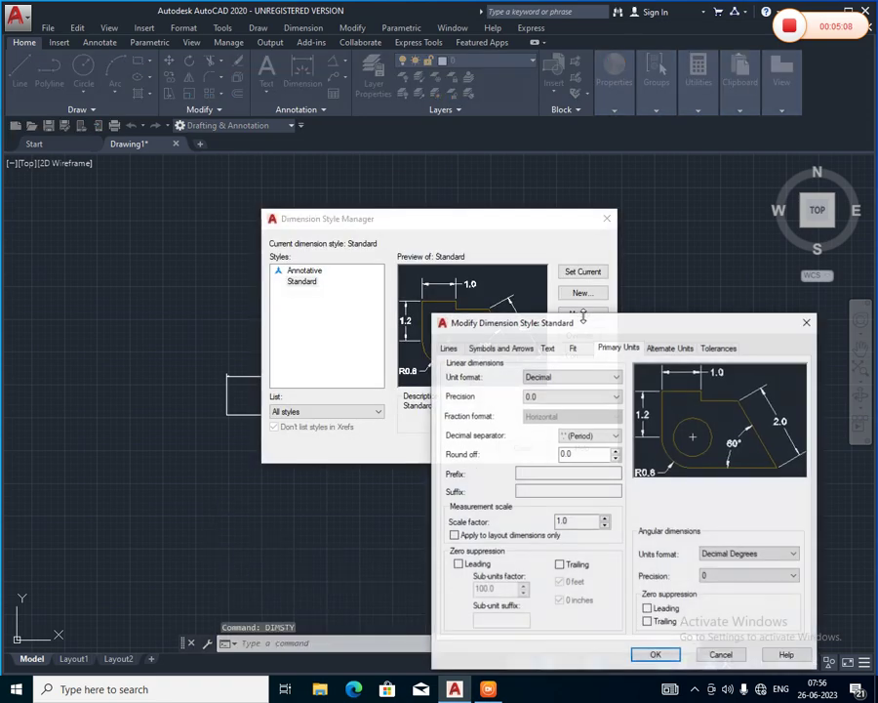
click(550, 348)
text(2)
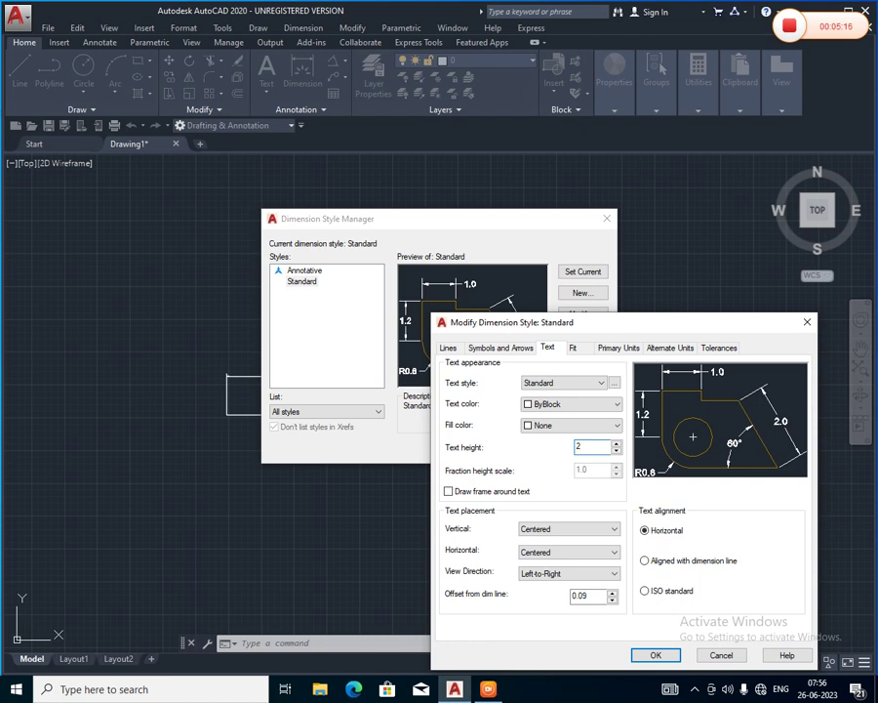
click(658, 656)
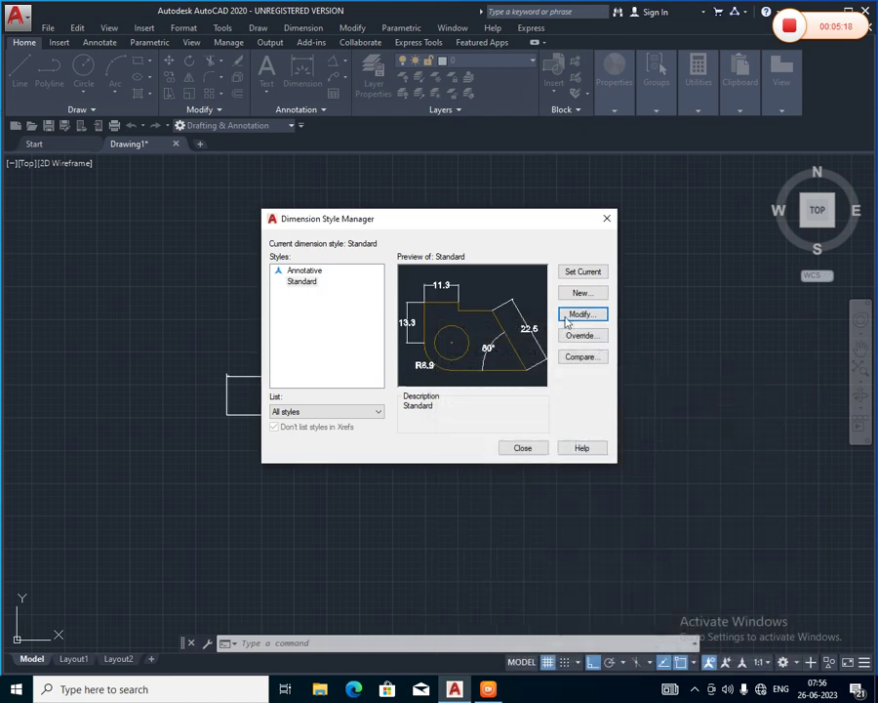
click(523, 449)
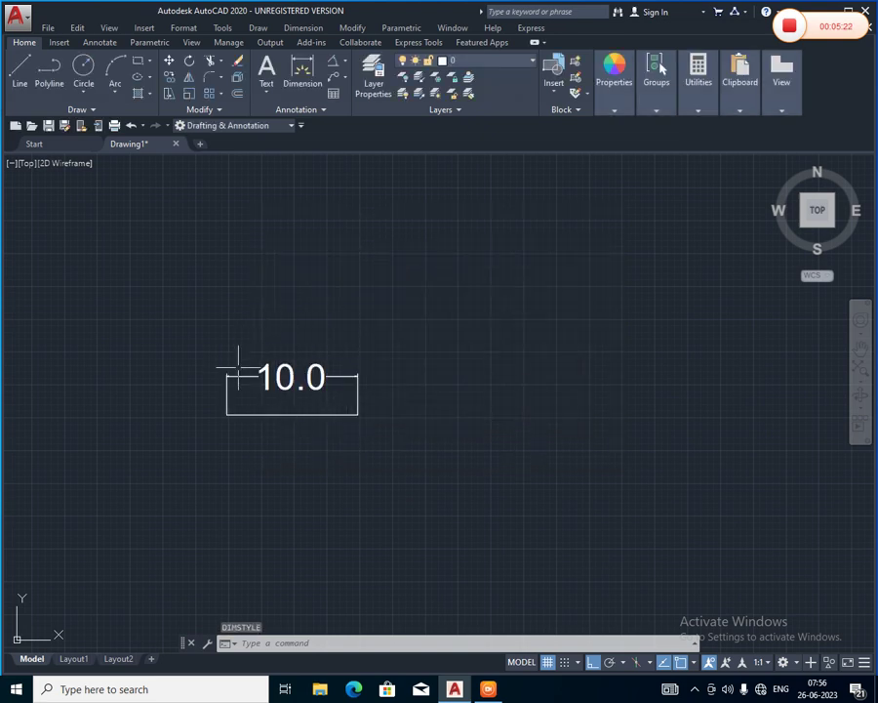
scroll(284, 396, up, 4)
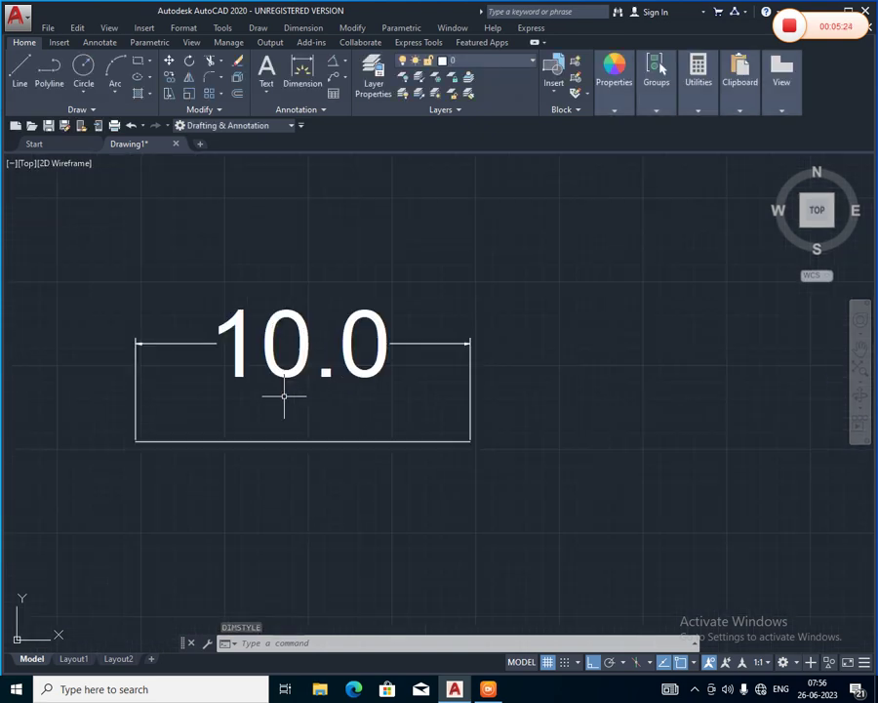
scroll(222, 386, up, 2)
text(di)
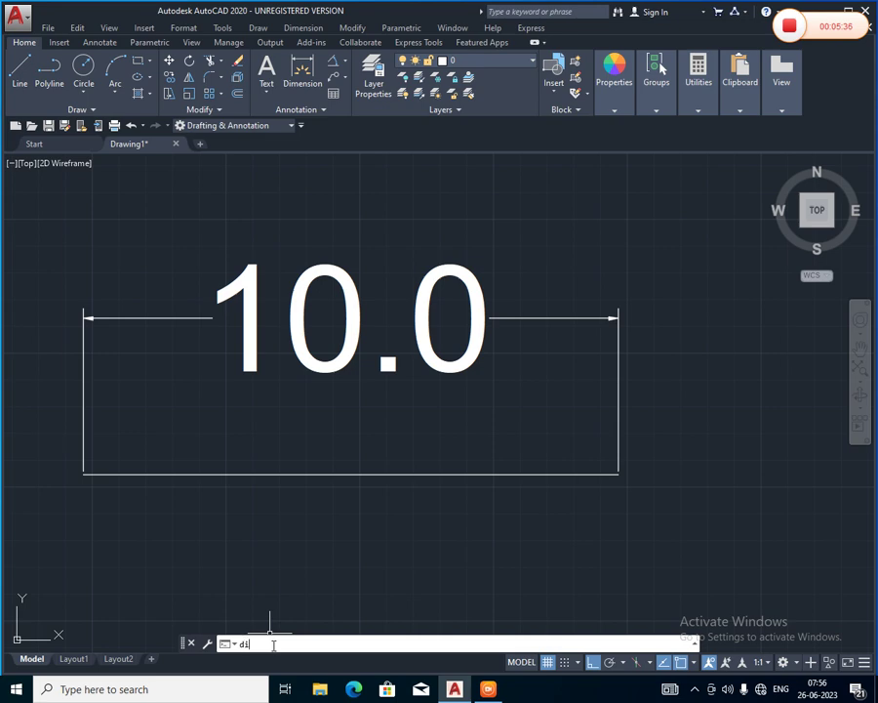
Turn on 1.0 fixed-length extension lines in the Standard style and close the manager.
text(m)
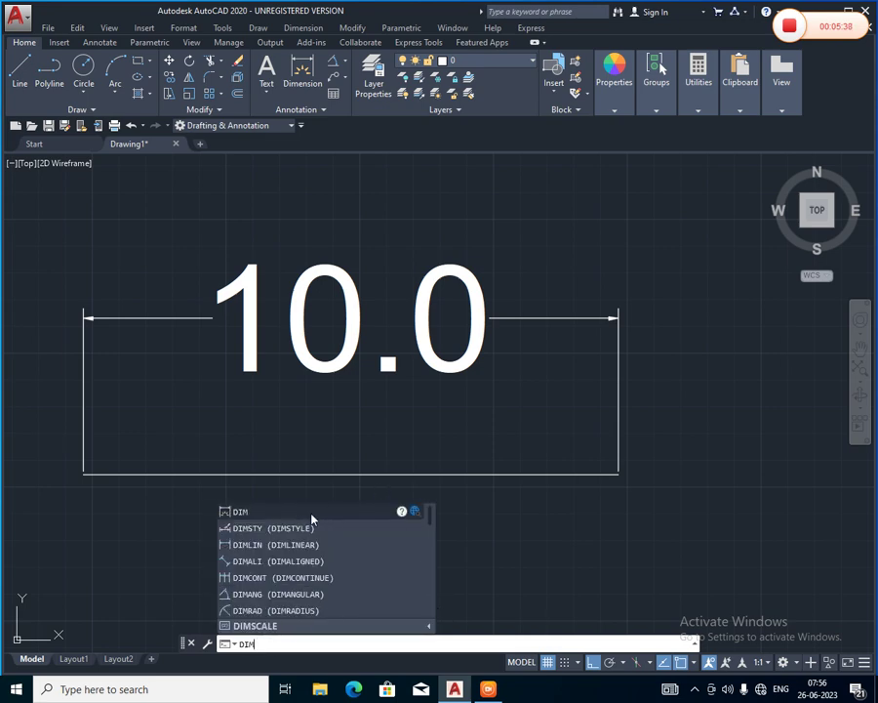
click(299, 528)
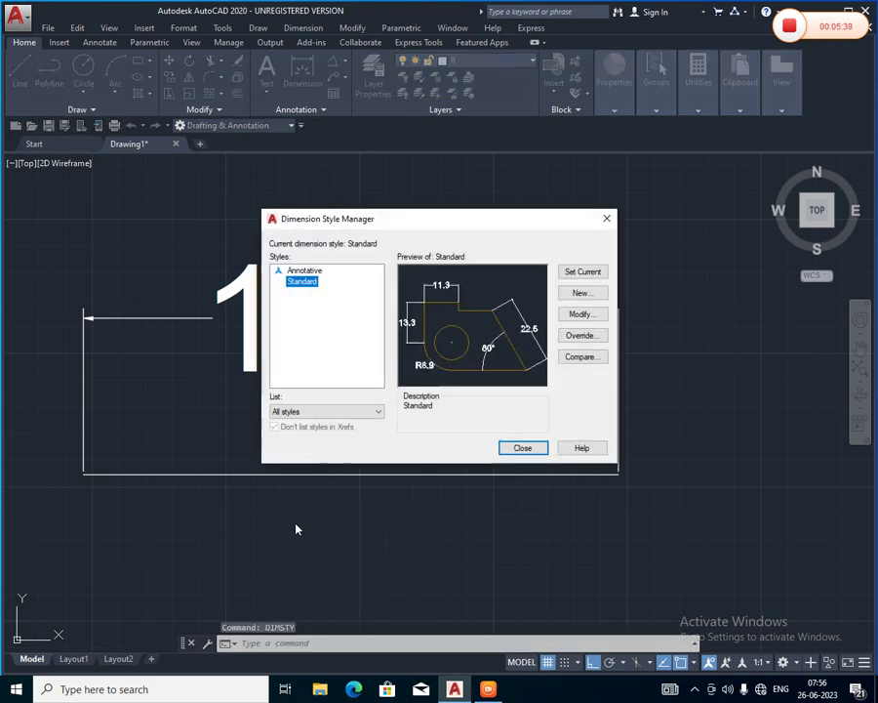
click(587, 318)
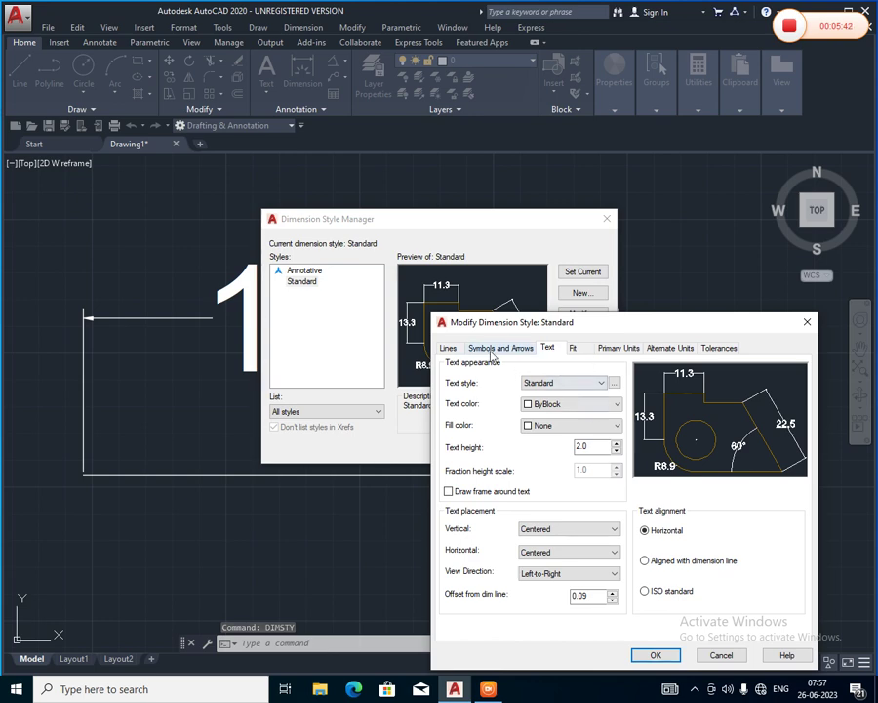
click(453, 349)
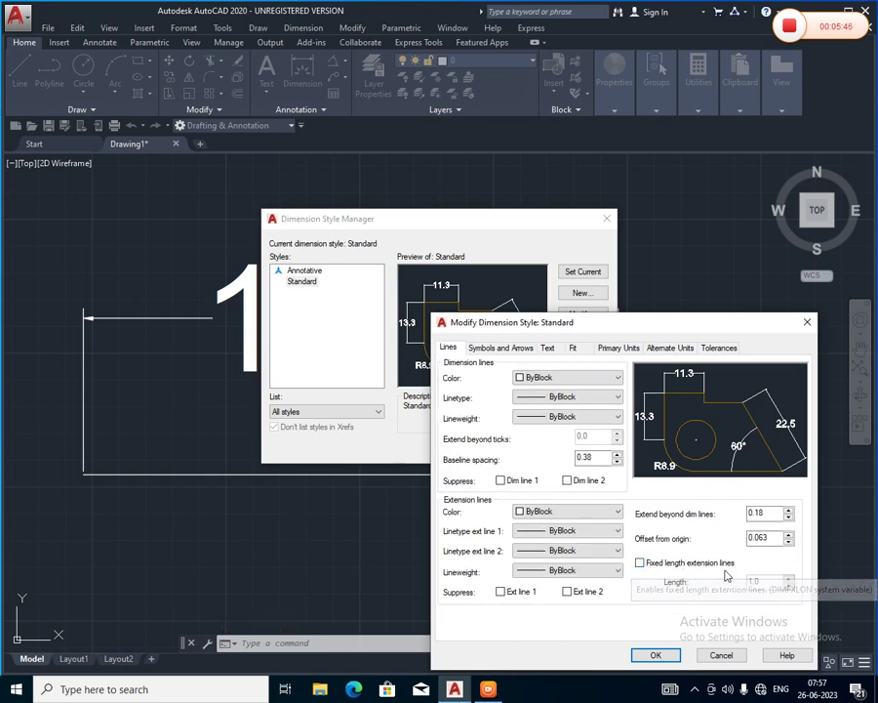
click(640, 564)
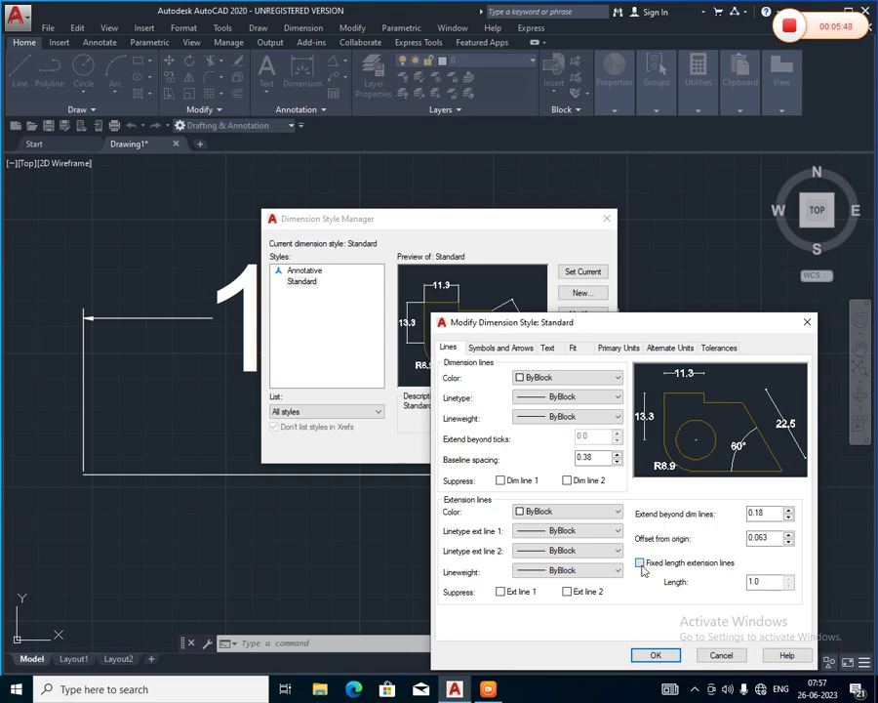
click(657, 655)
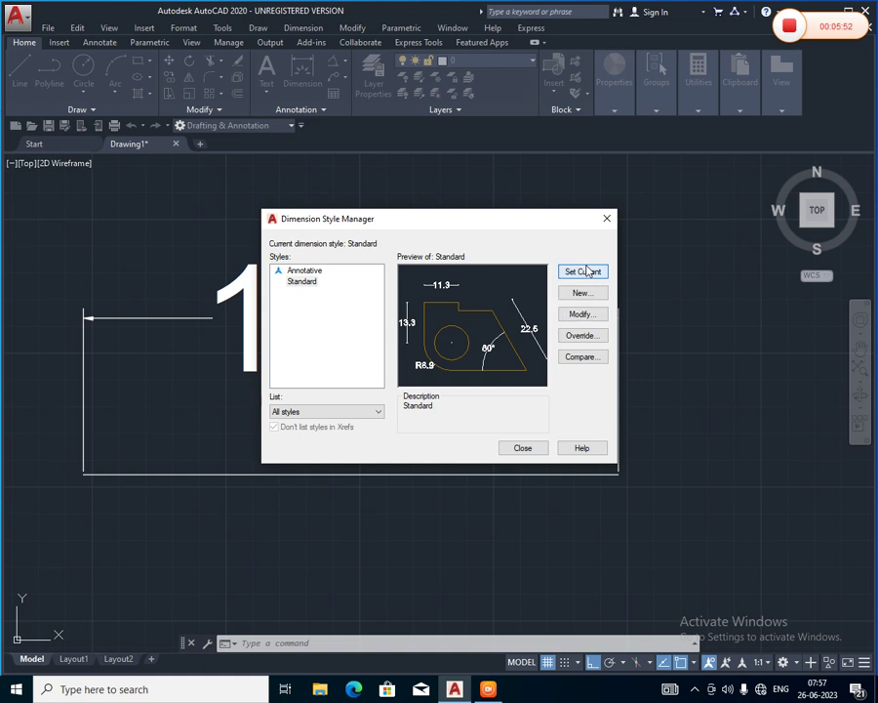
click(524, 447)
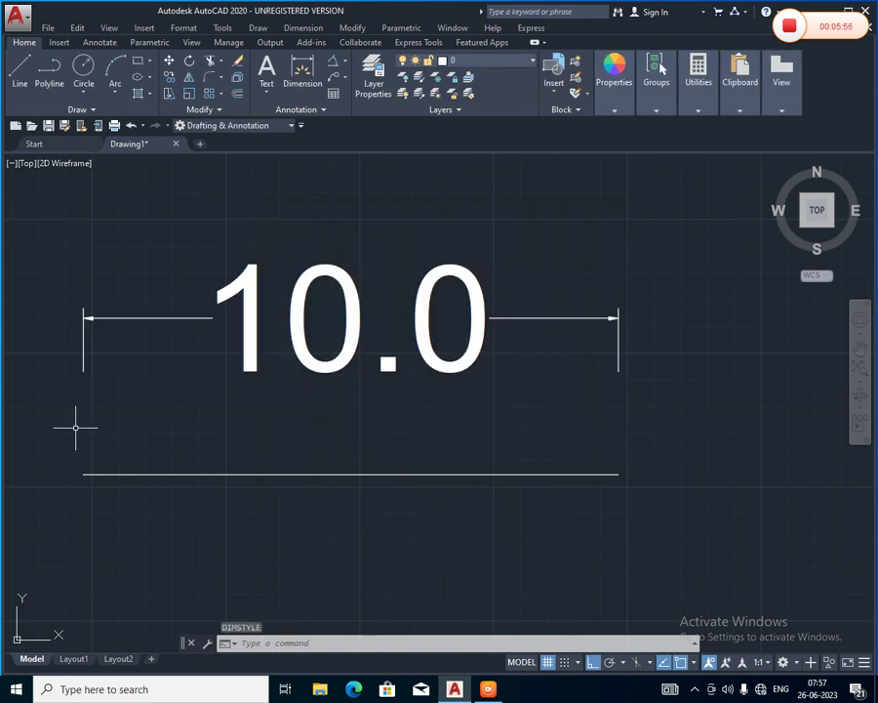
Move the 10.0 dimension down closer to its line and pan to free space.
click(361, 320)
click(350, 319)
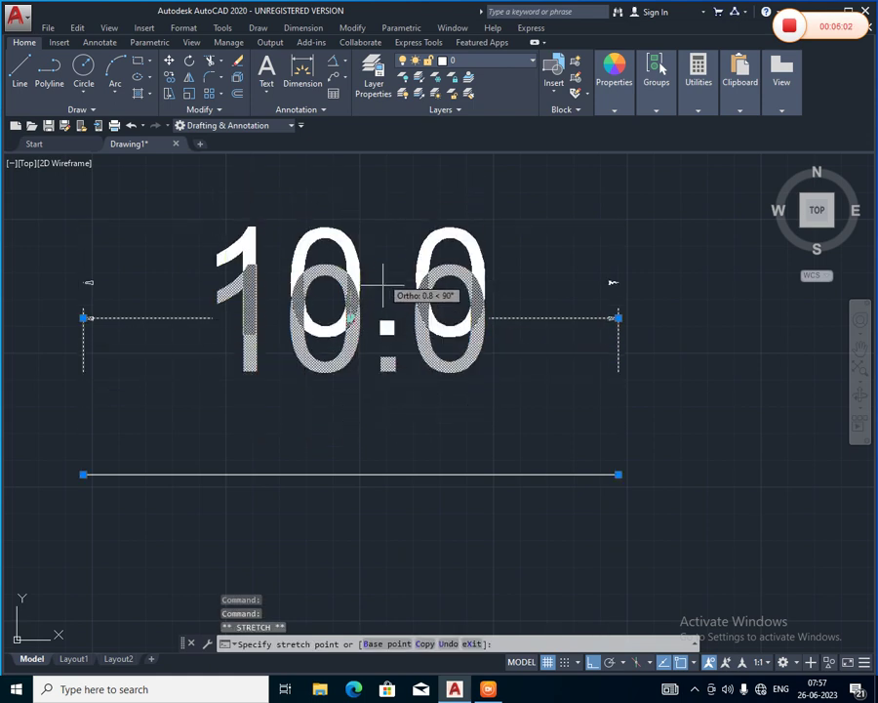
click(388, 398)
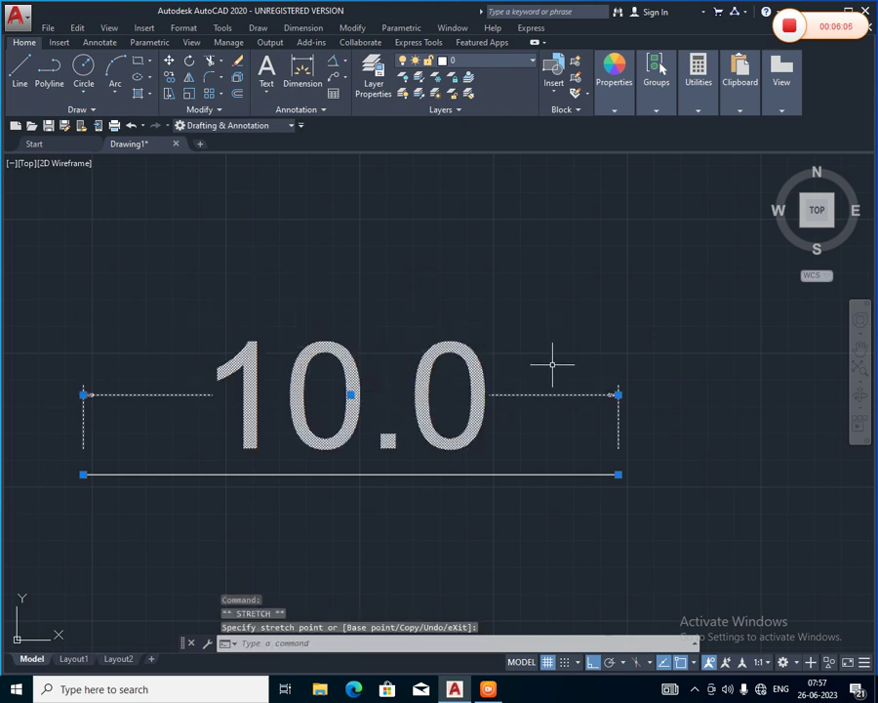
key(Escape)
scroll(470, 294, down, 2)
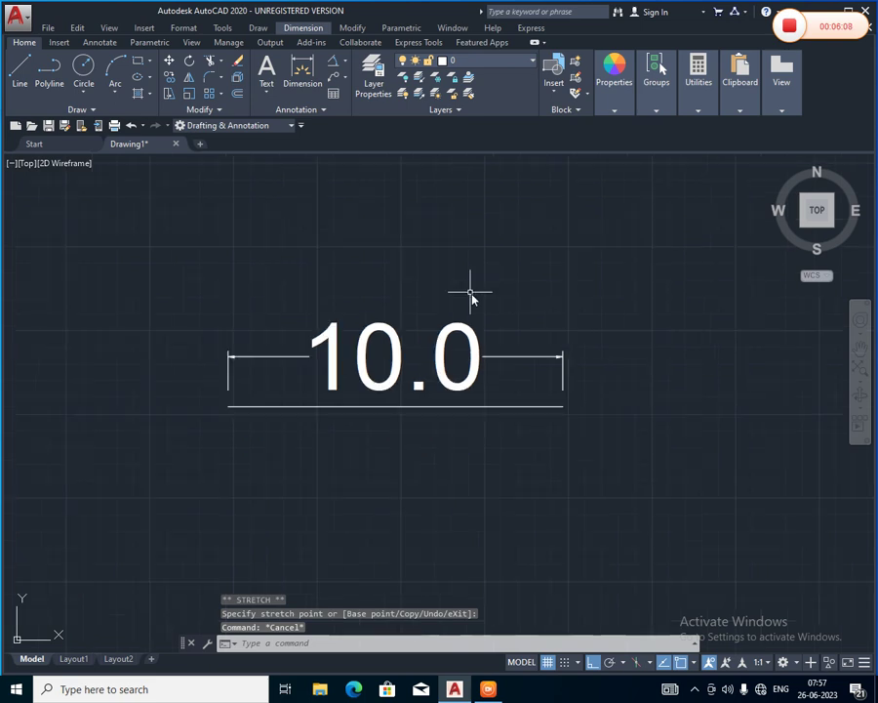
scroll(499, 308, down, 3)
middle_drag(500, 322, 196, 333)
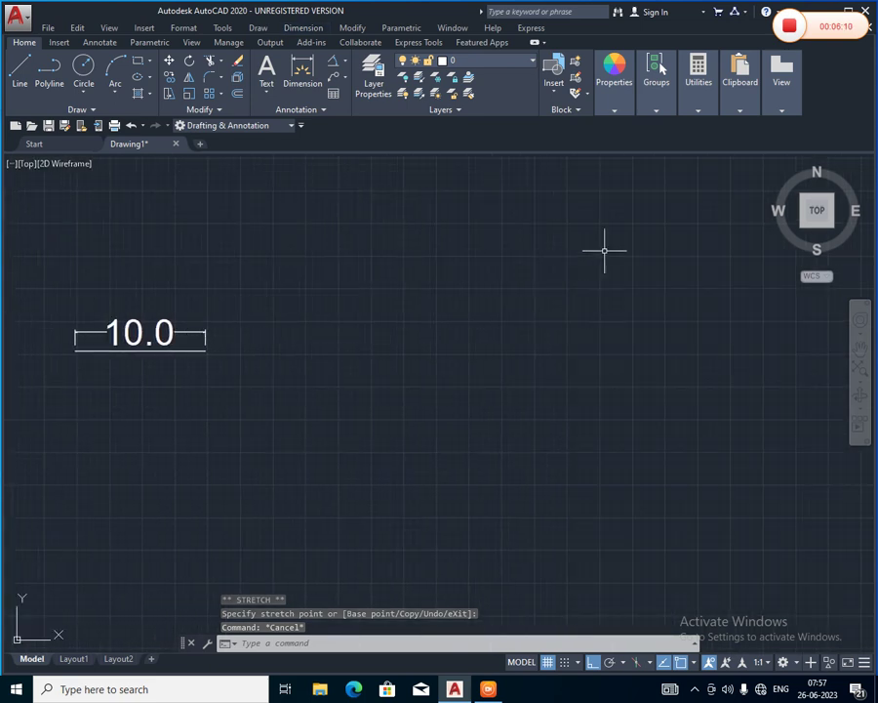
Draw a diagonal line with Ortho off to the right of the dimensioned line.
text(l)
key(Return)
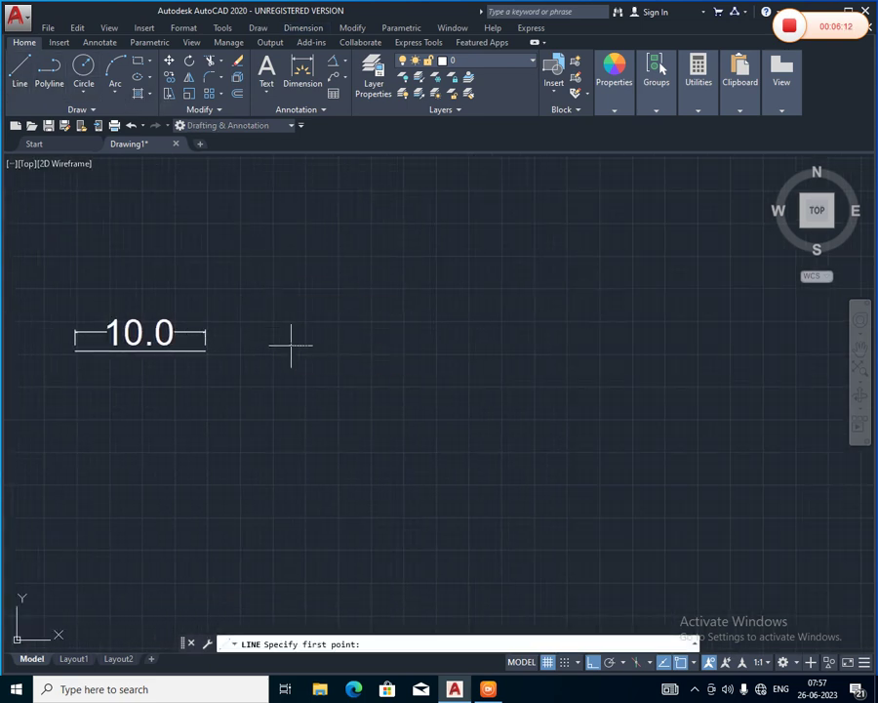
click(290, 343)
key(F8)
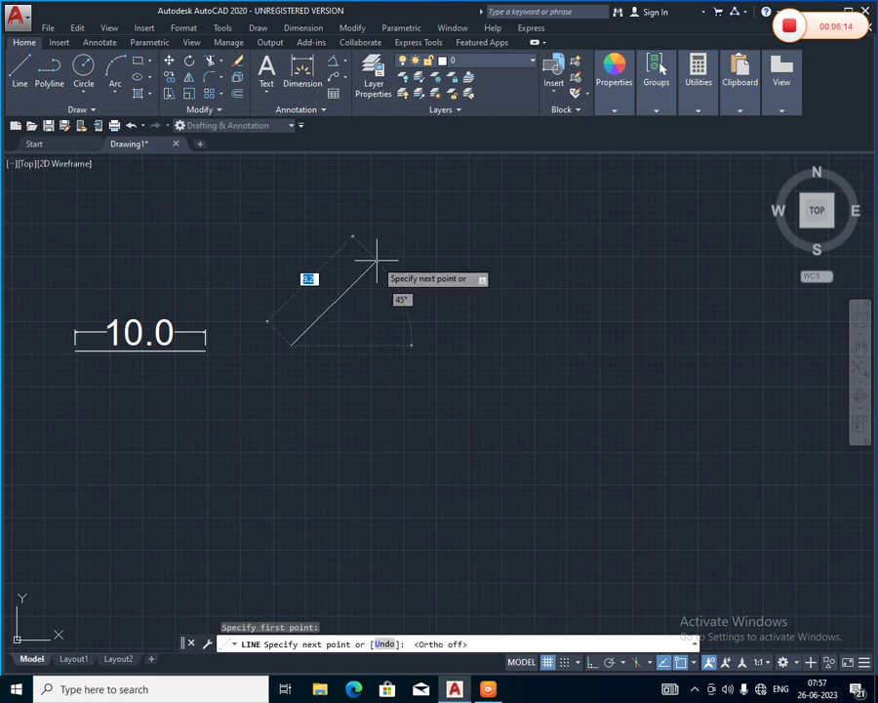
click(418, 246)
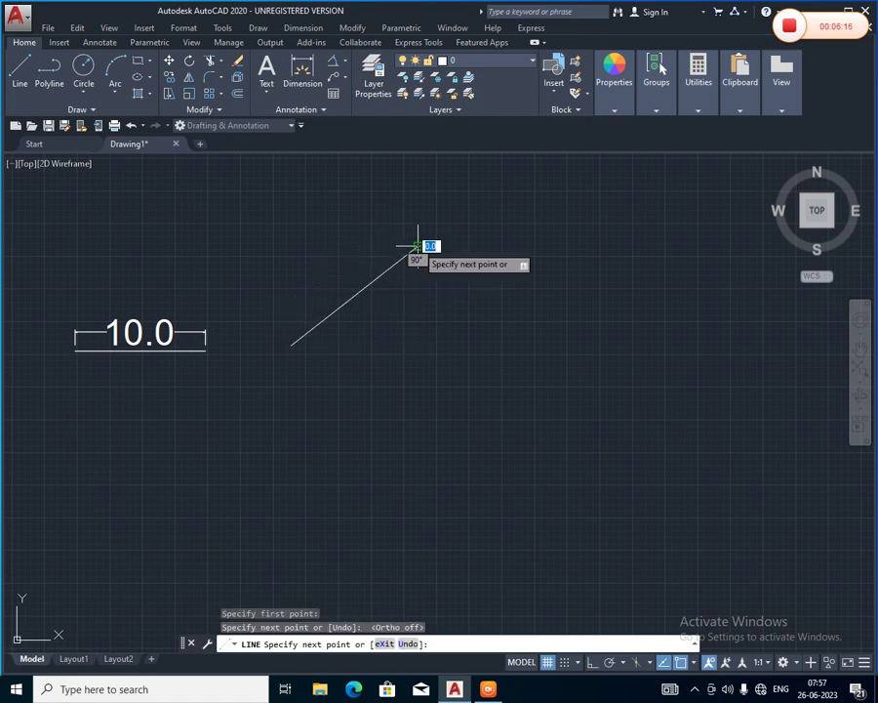
key(Return)
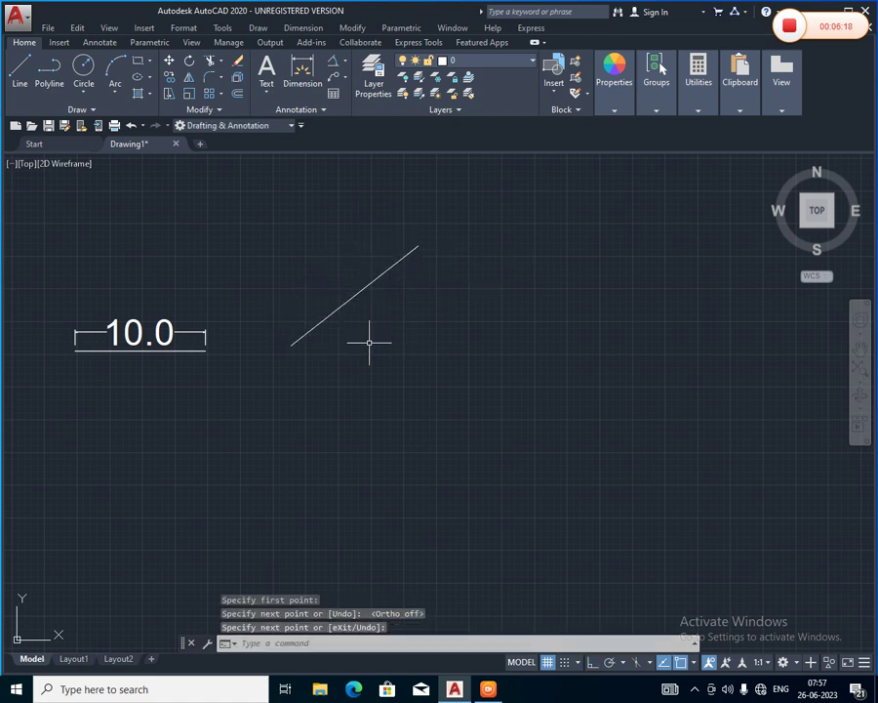
click(346, 62)
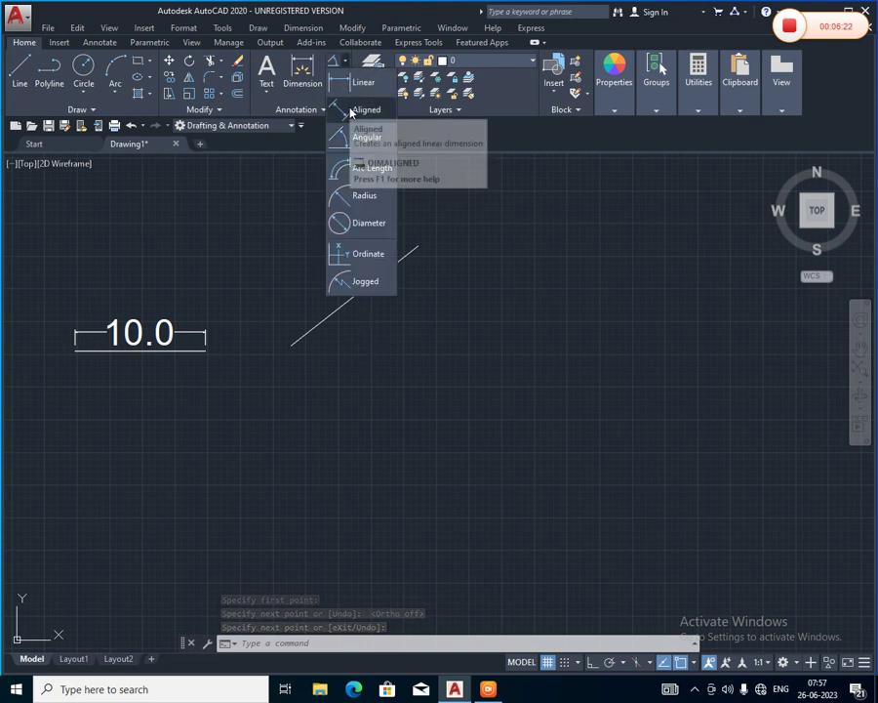
Add a 12.3 aligned dimension below the diagonal line using DIMALIGNED.
click(273, 642)
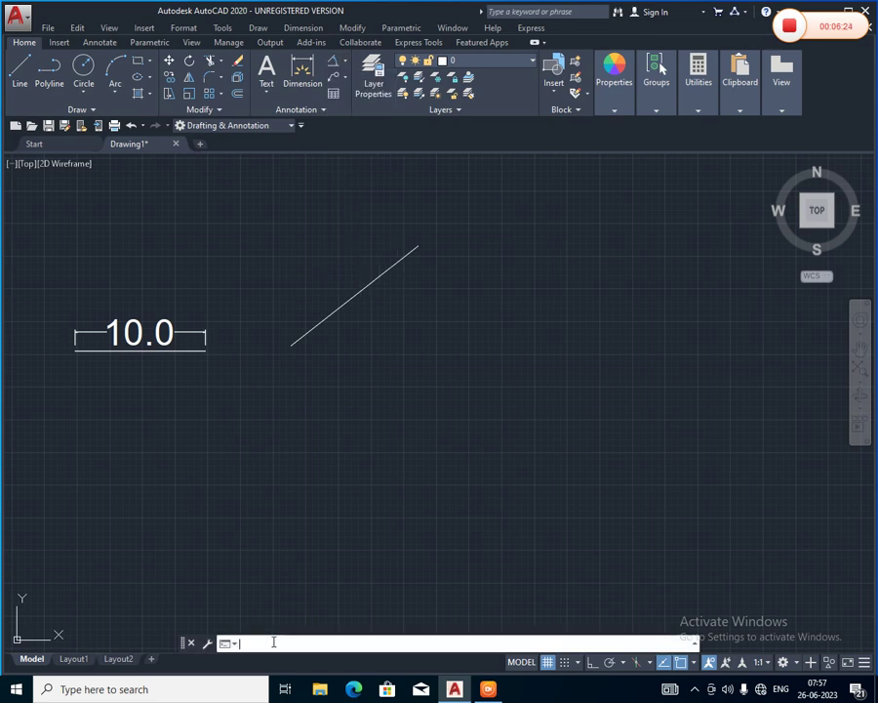
text(di)
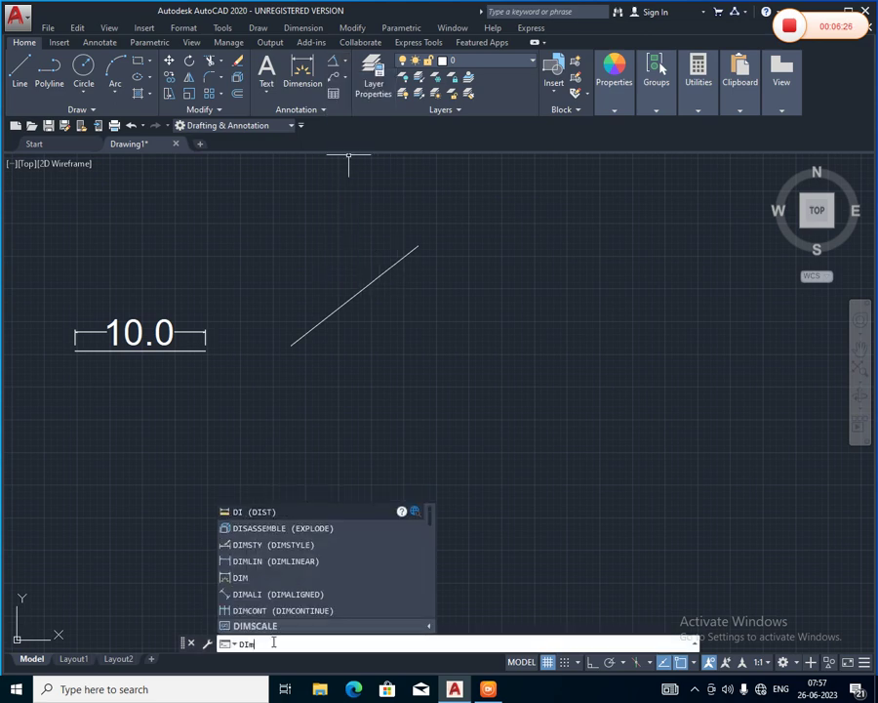
text(mali)
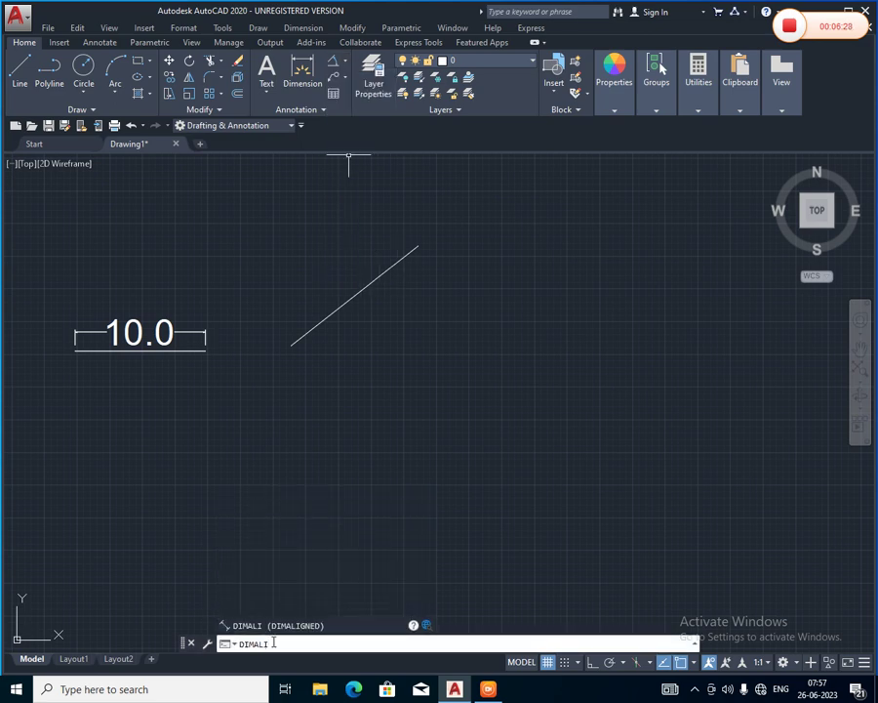
click(279, 625)
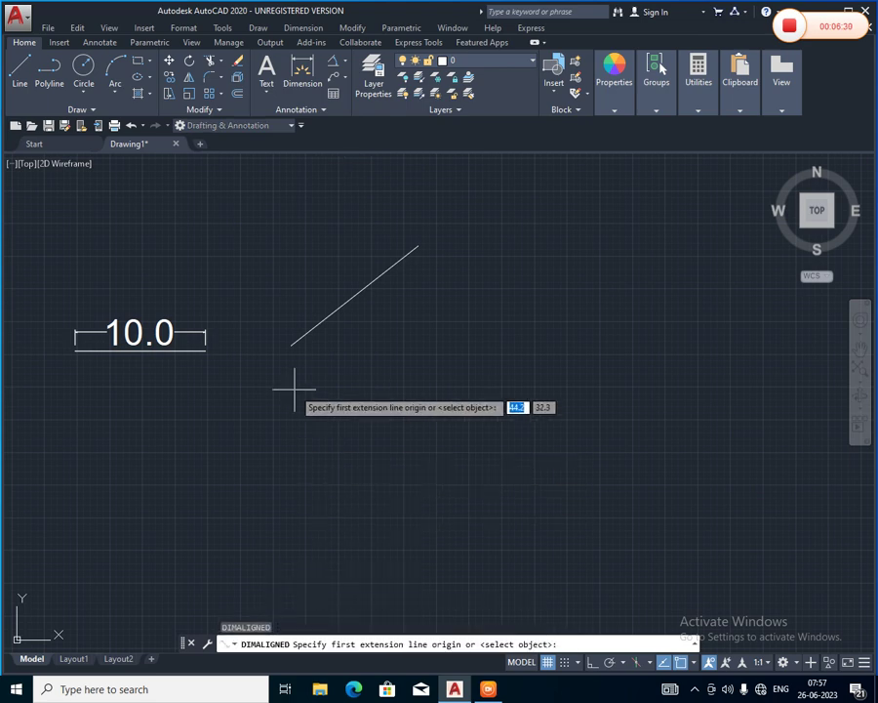
click(291, 344)
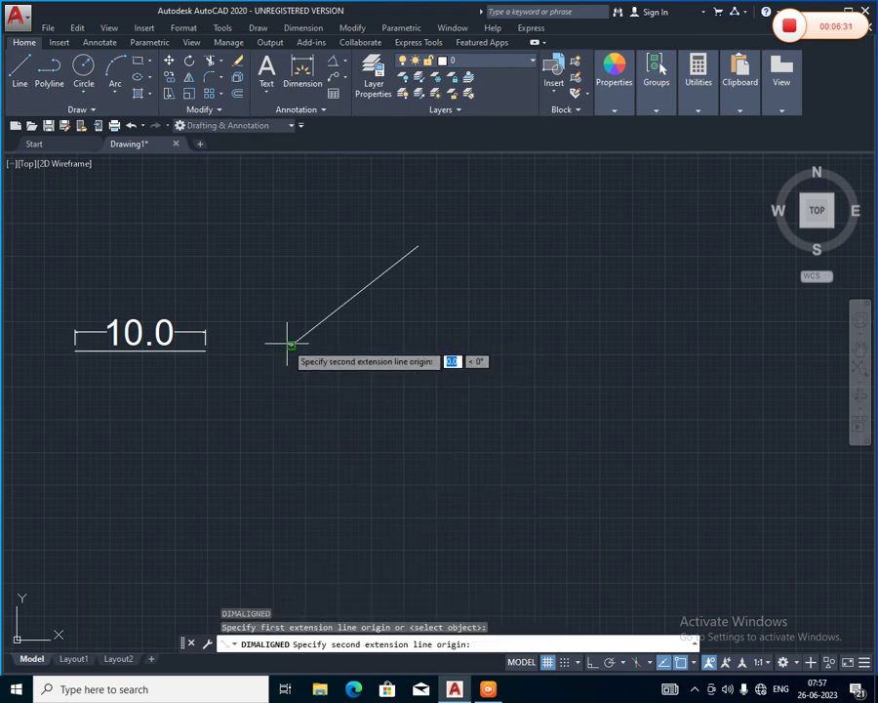
click(417, 246)
click(508, 285)
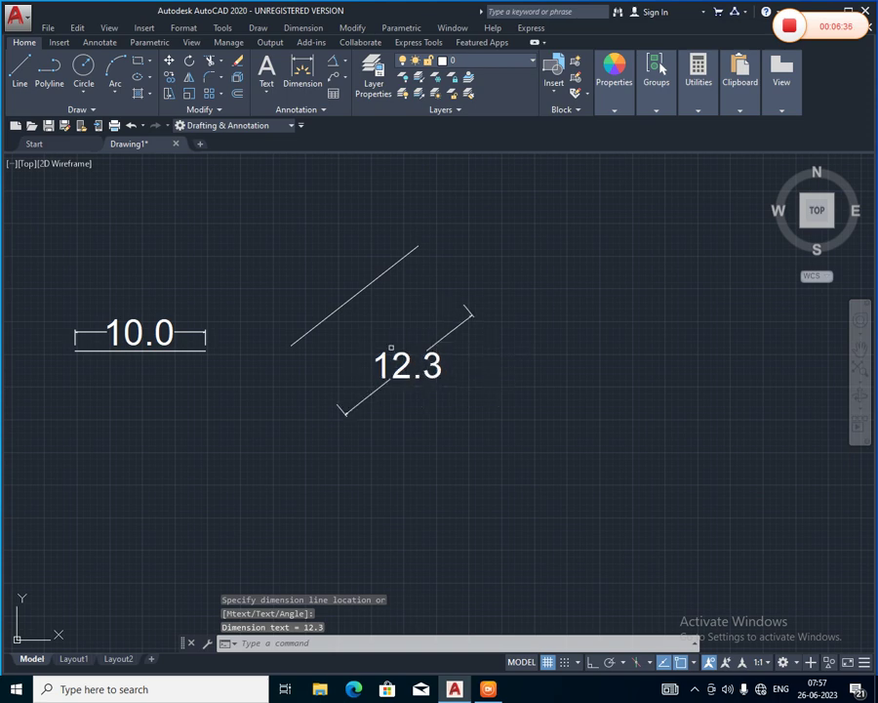
Add a 9.7 horizontal linear dimension above the diagonal line.
click(346, 64)
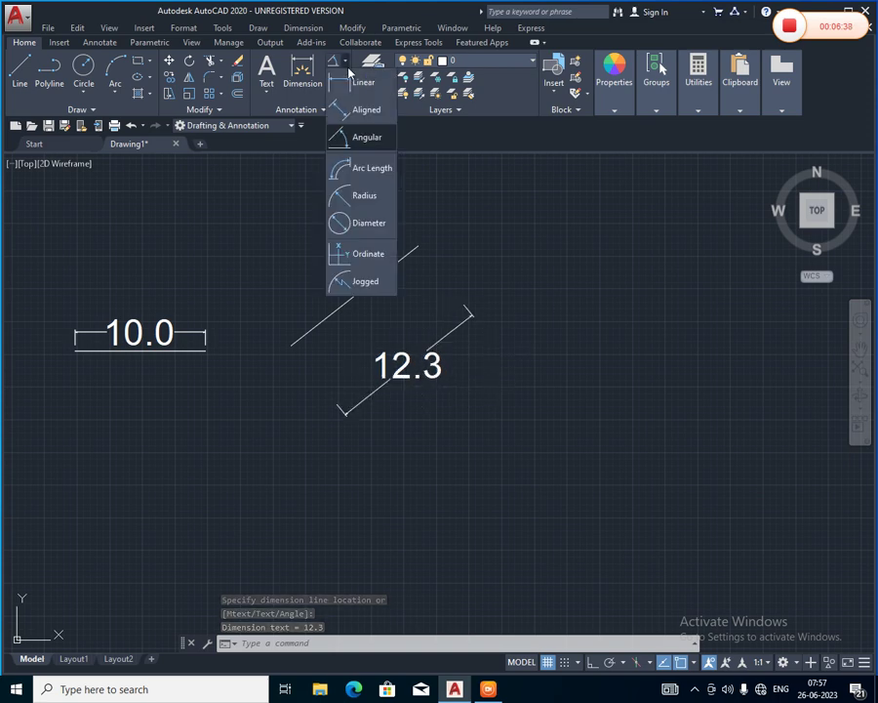
click(358, 82)
click(291, 345)
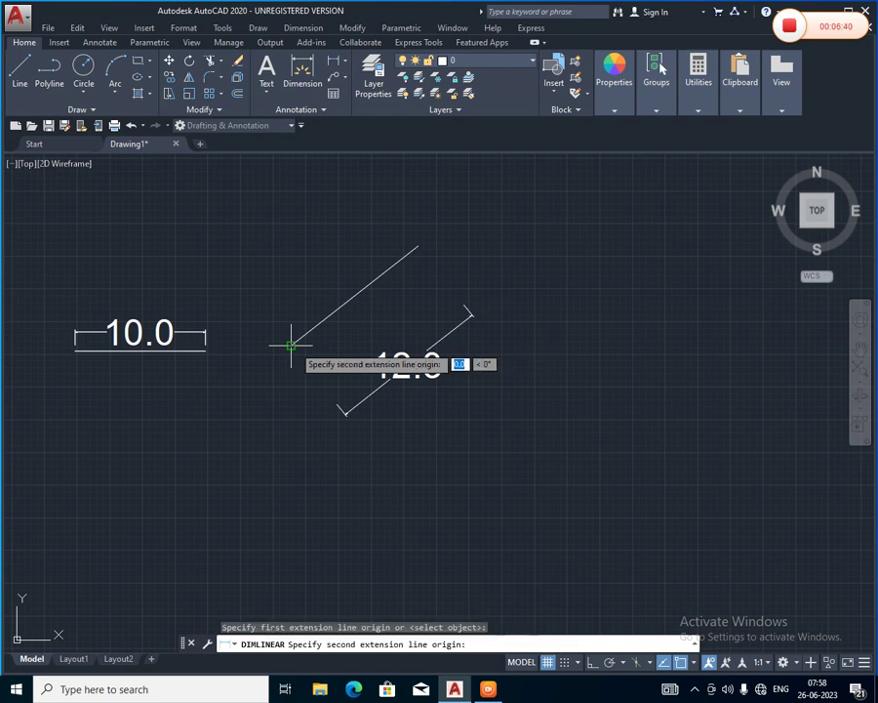
click(417, 245)
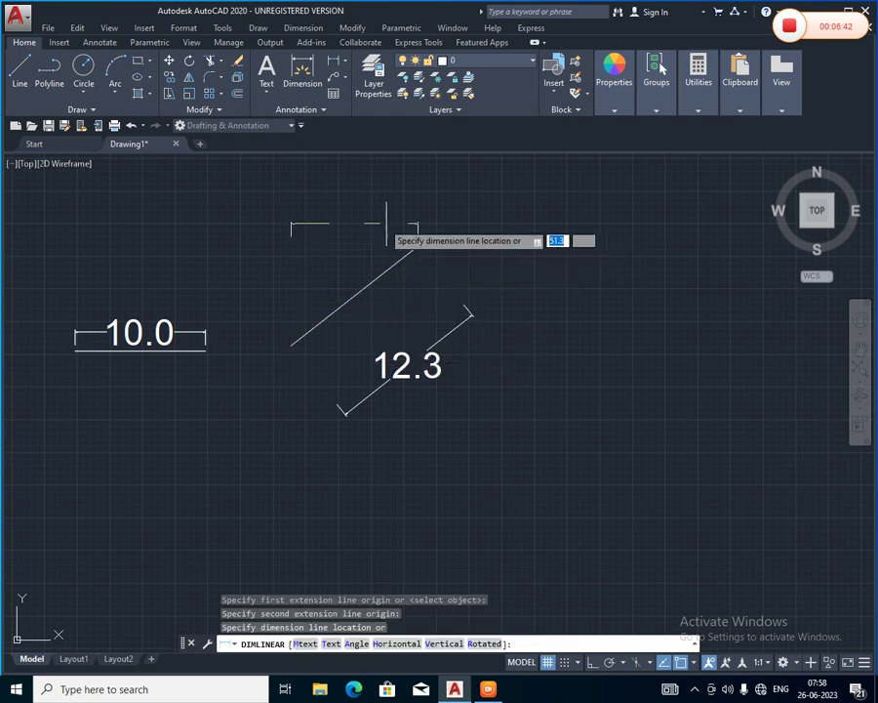
click(342, 206)
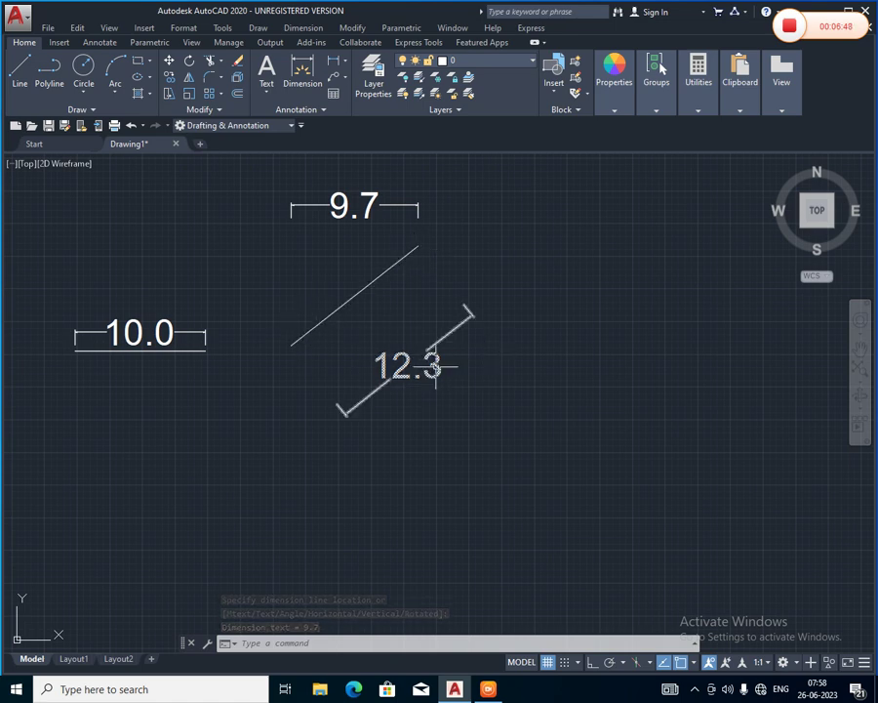
Draw a 10-unit horizontal line followed by a 20-unit segment at 150°.
middle_drag(419, 451, 479, 389)
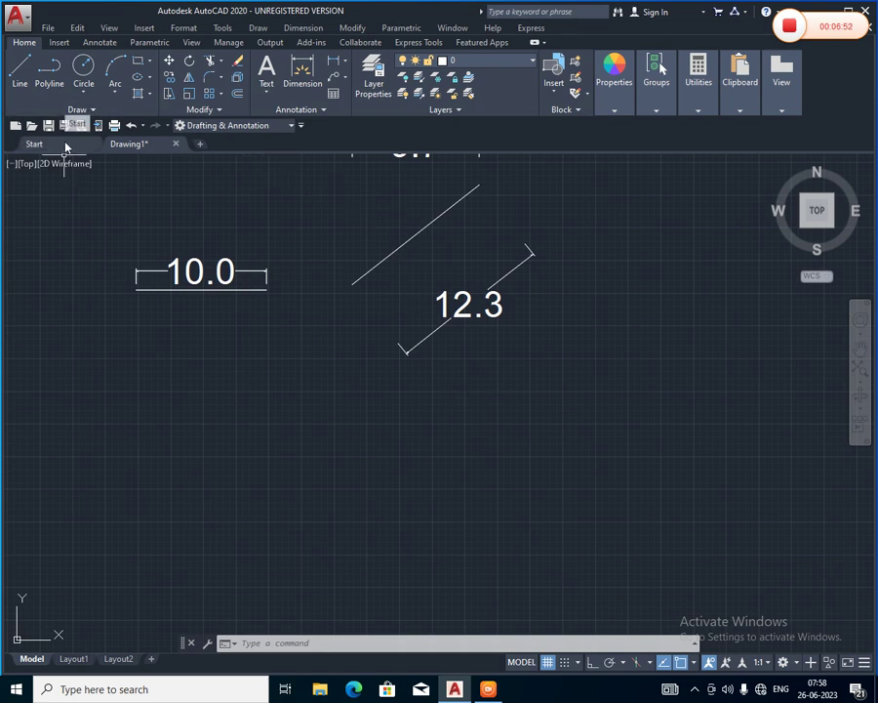
click(16, 84)
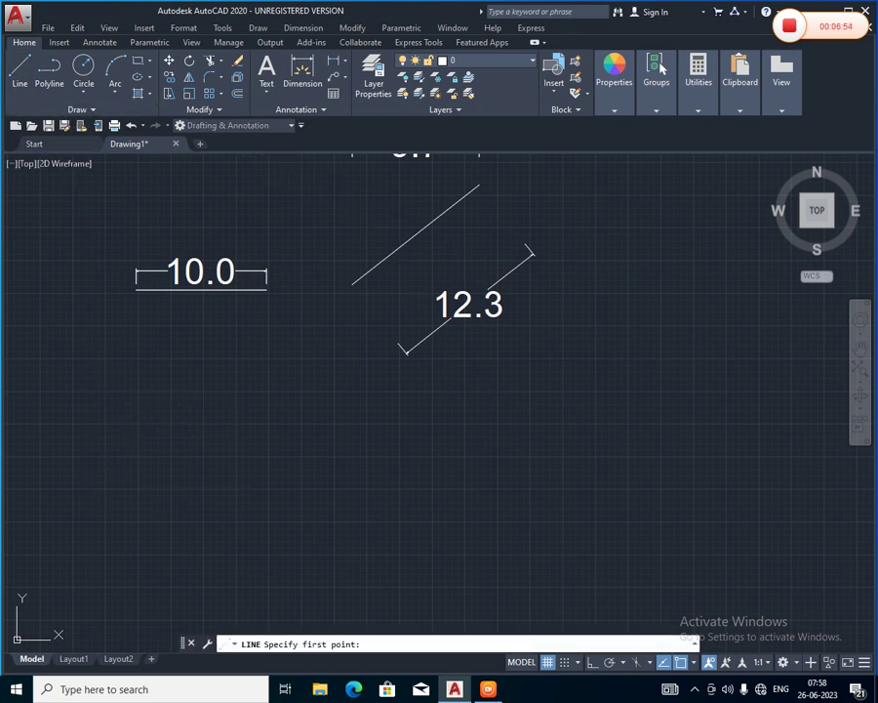
click(107, 480)
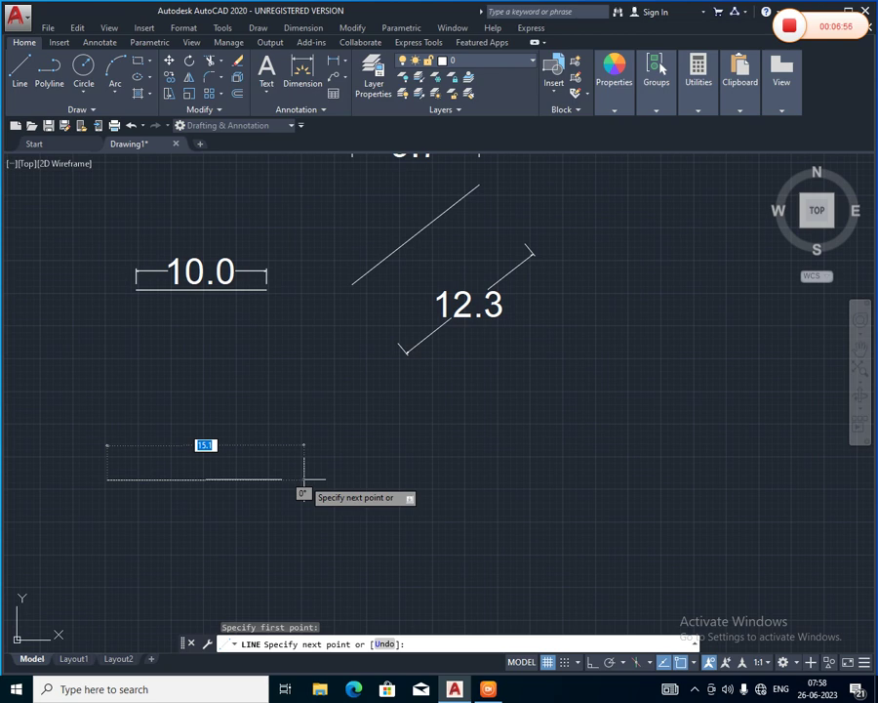
key(F8)
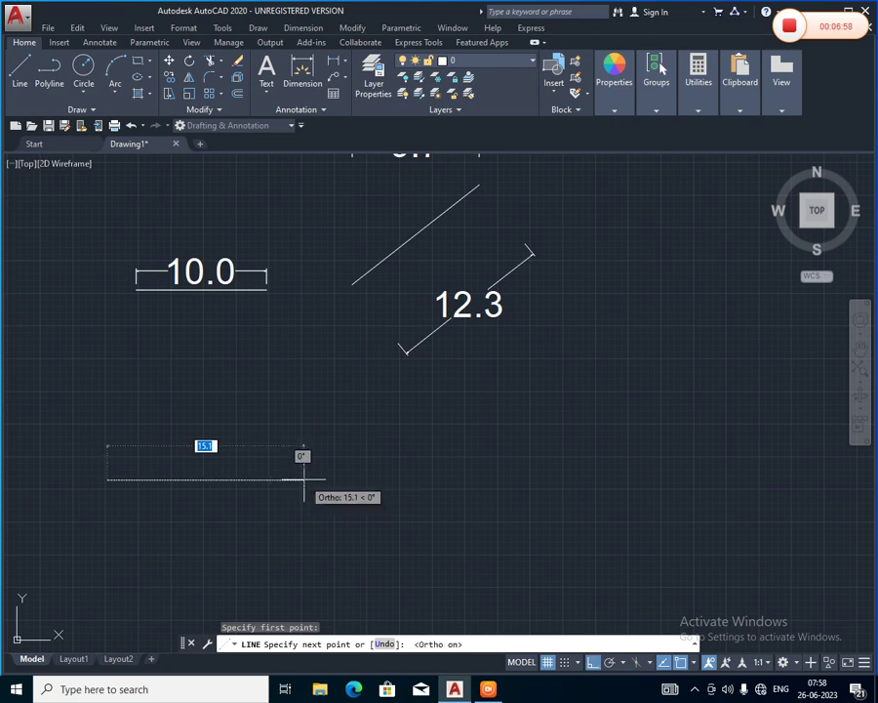
text(10)
key(Return)
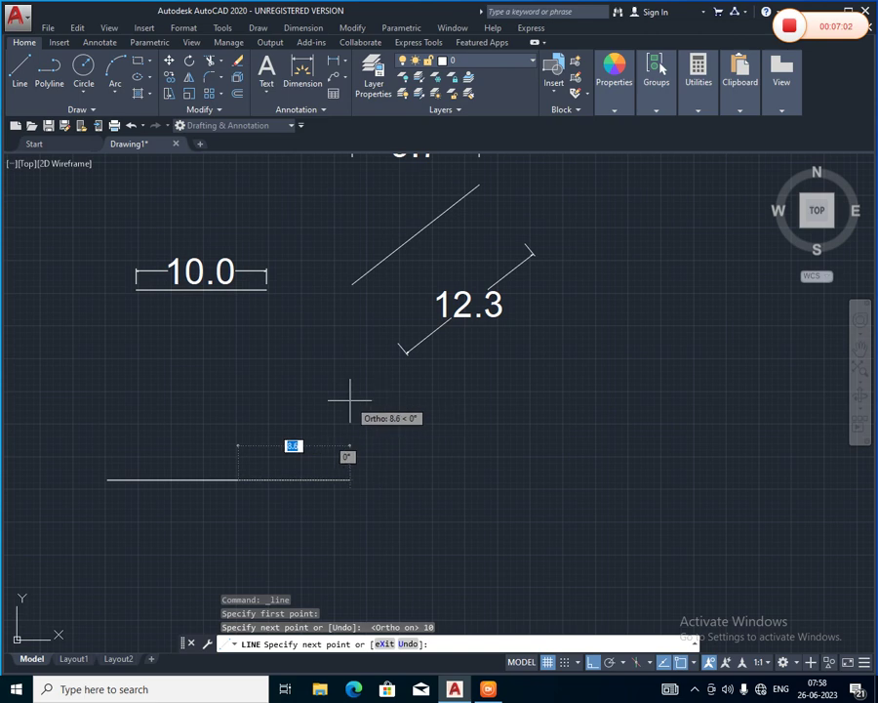
key(F8)
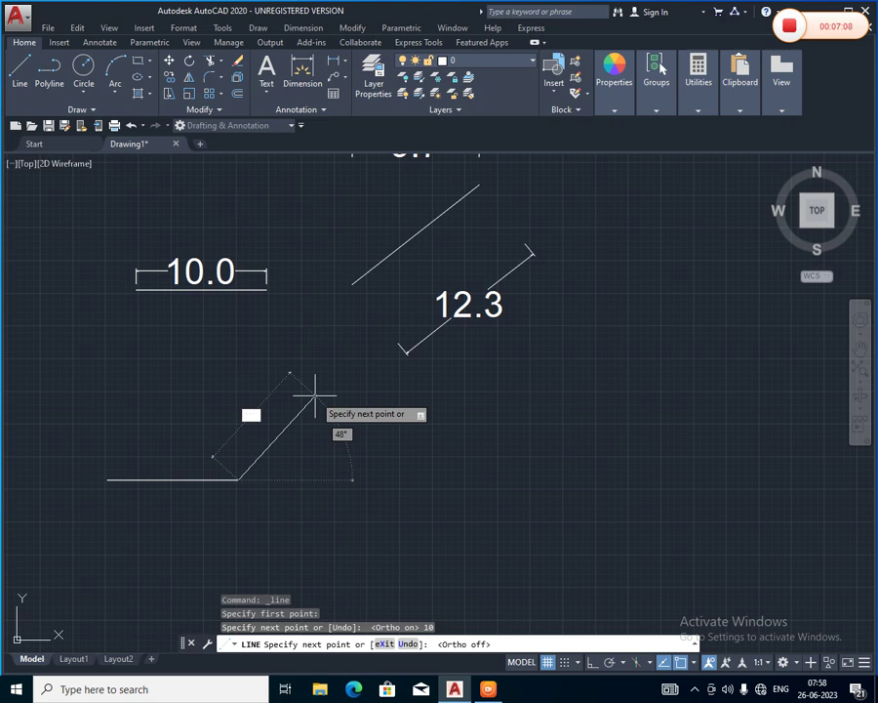
text(20)
key(Tab)
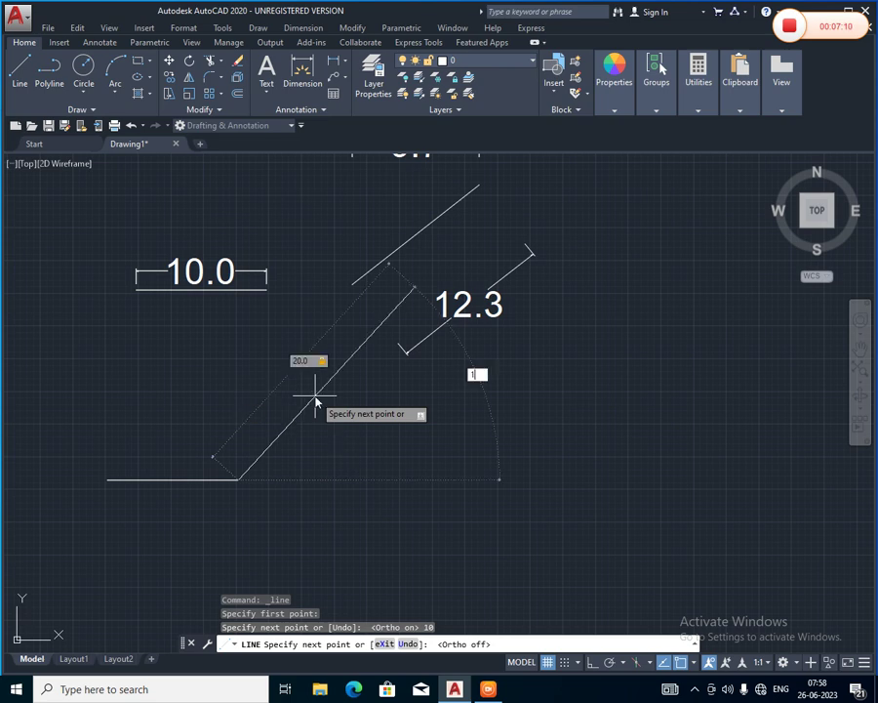
text(50)
key(Return)
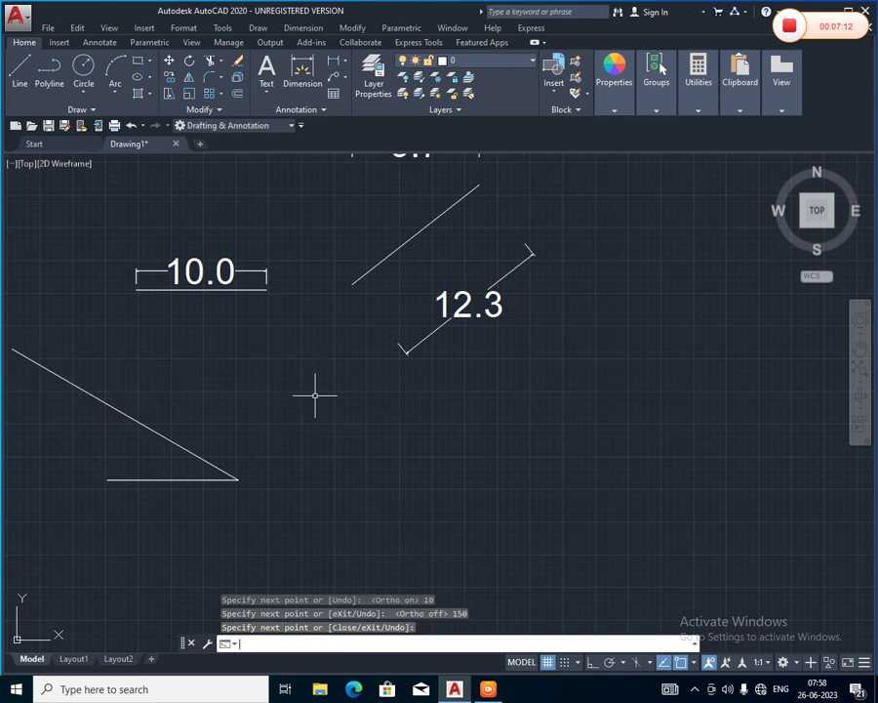
Draw a horizontal extension line rightward from the corner.
click(21, 71)
click(238, 479)
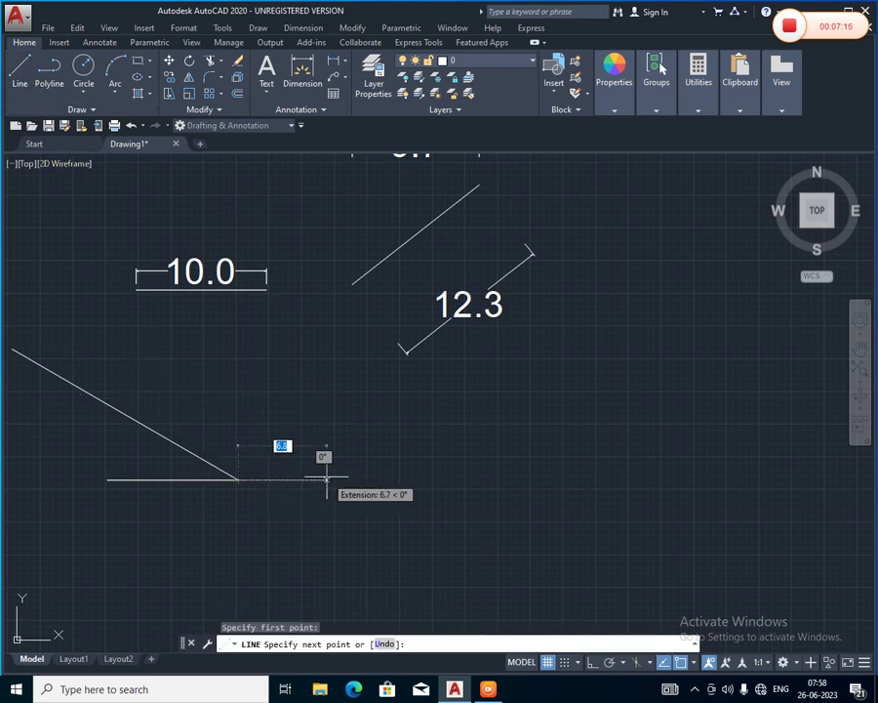
click(327, 479)
key(Return)
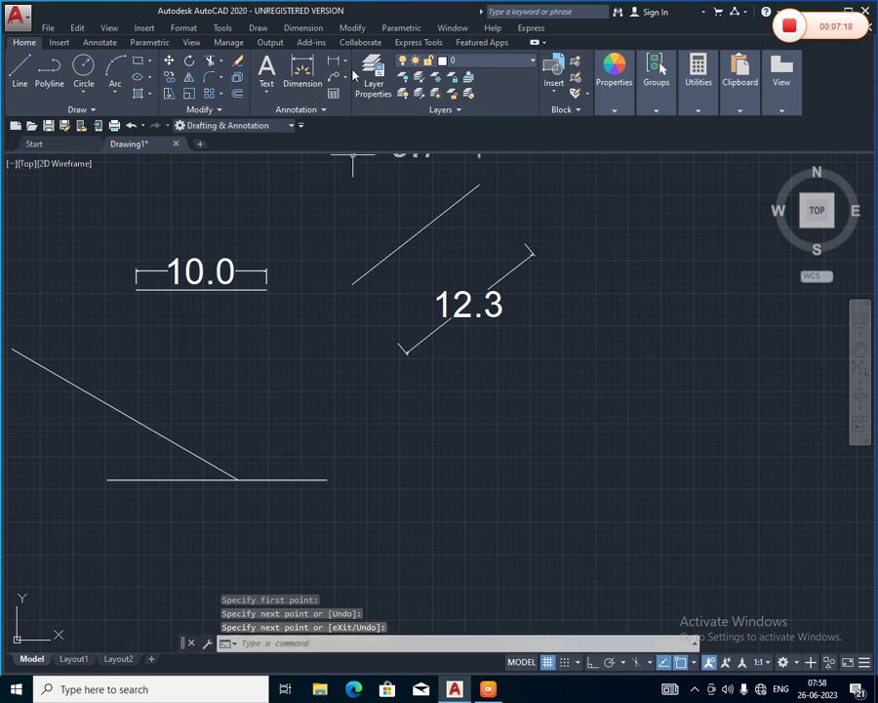
Add a 150° angular dimension between the slanted and horizontal lines, placed above them.
click(346, 65)
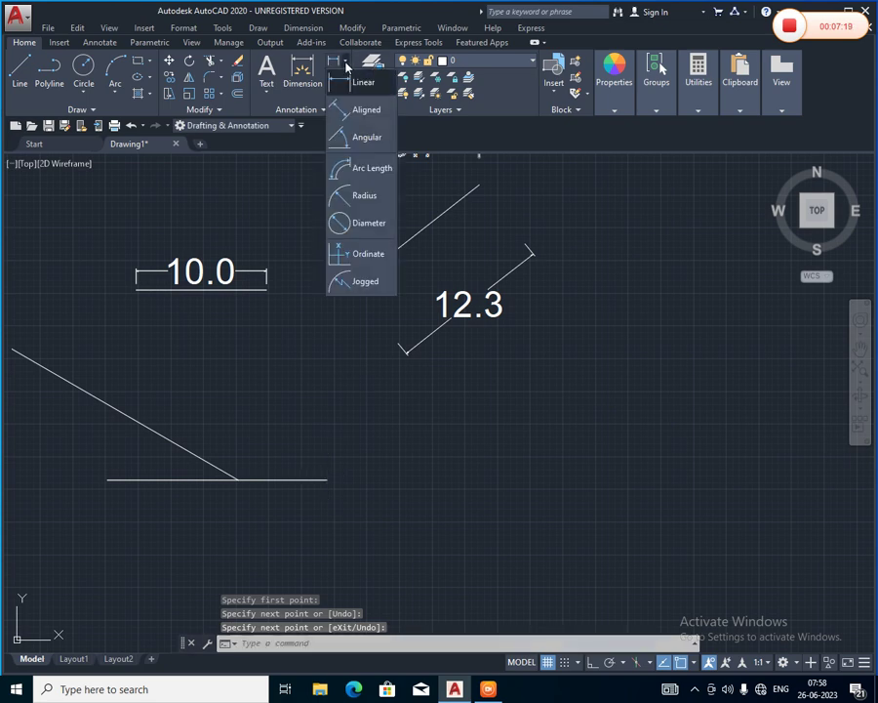
click(362, 142)
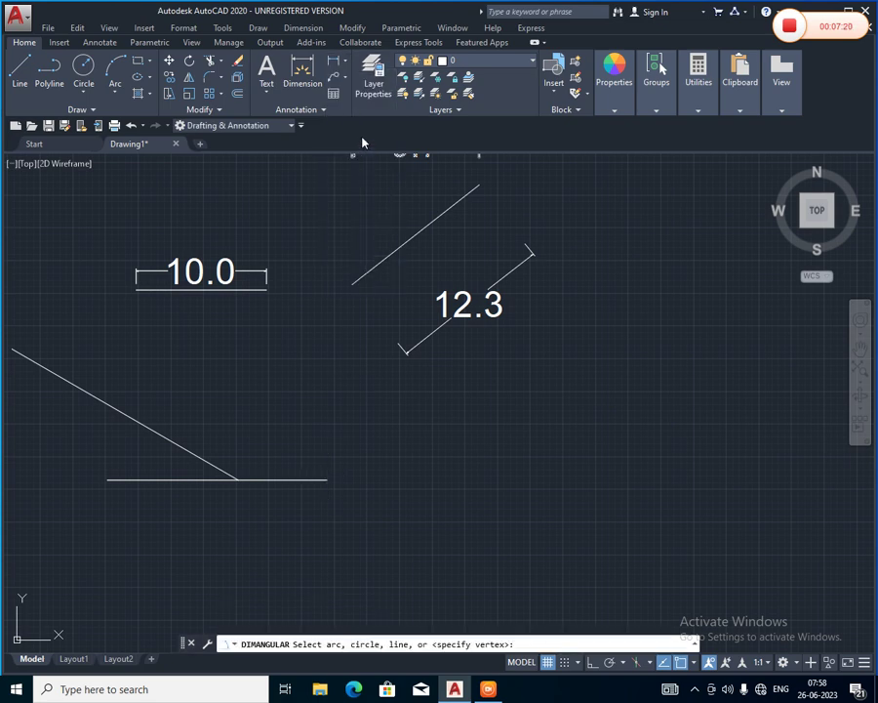
click(201, 460)
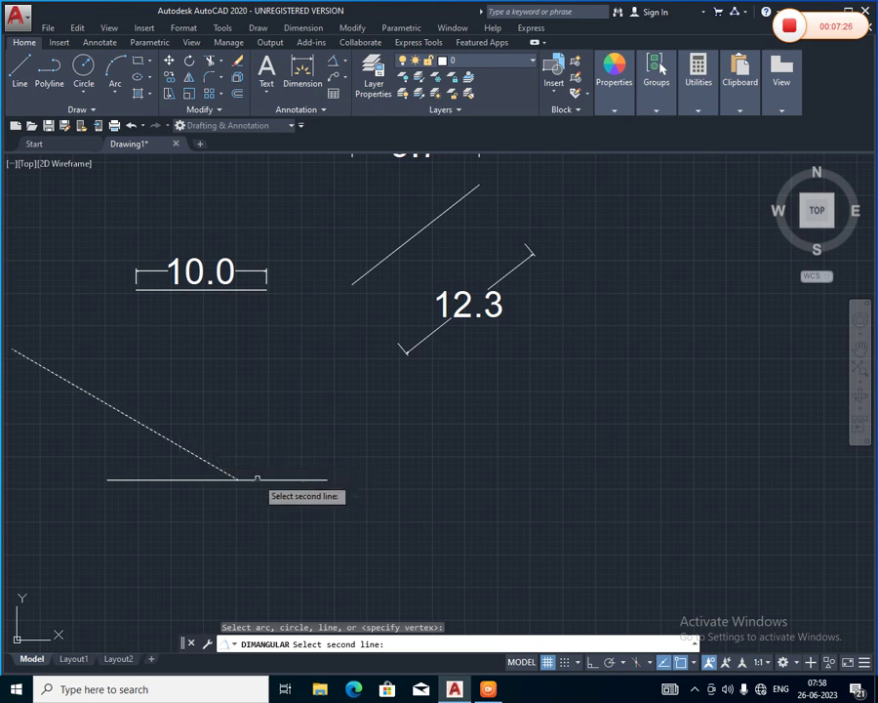
click(256, 478)
click(269, 430)
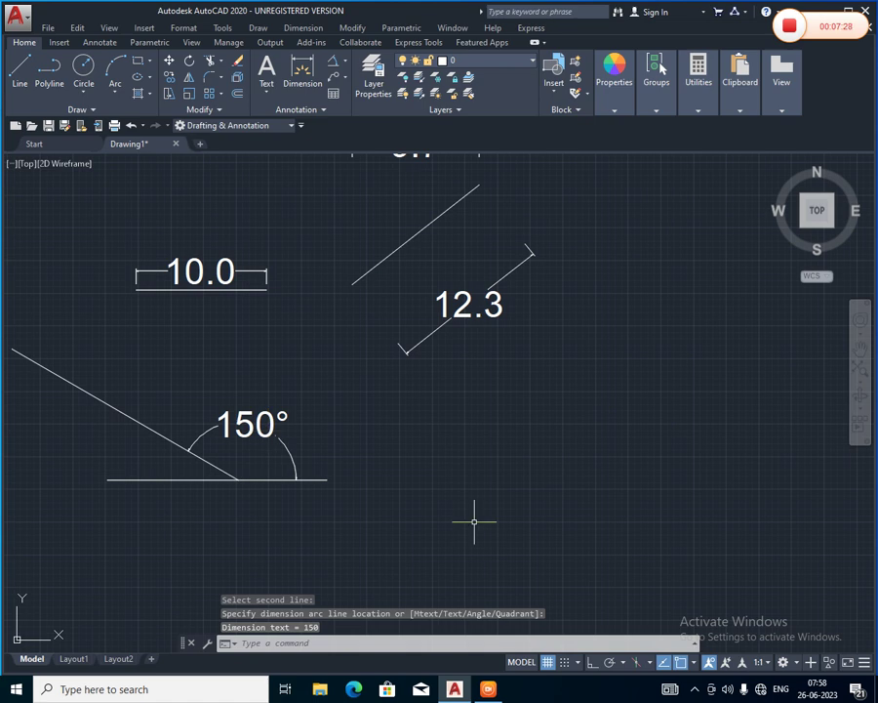
Dimension the adjacent 30° angle on the left using the mag command.
click(343, 64)
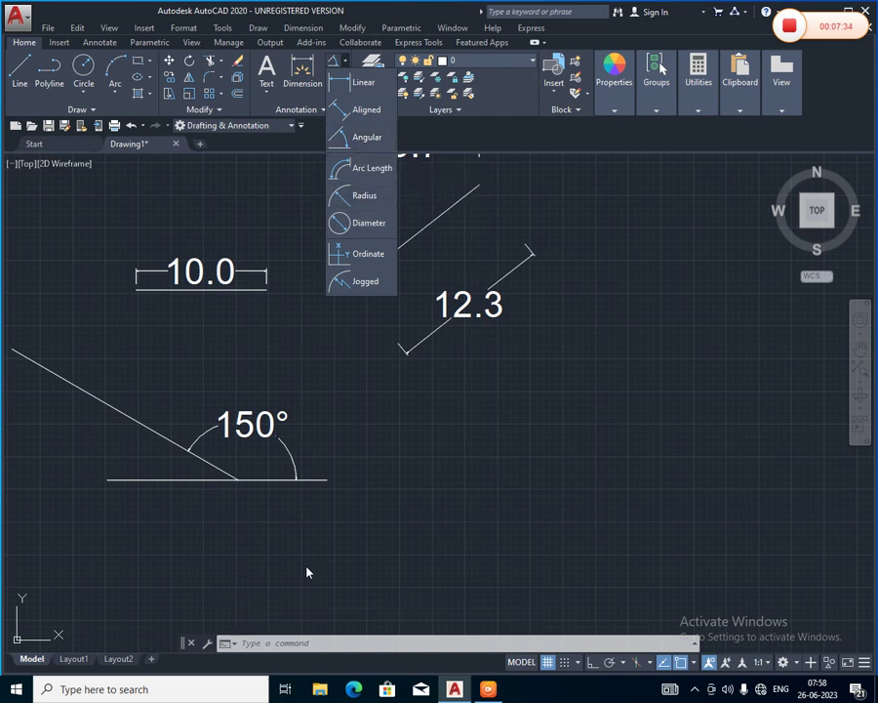
click(297, 643)
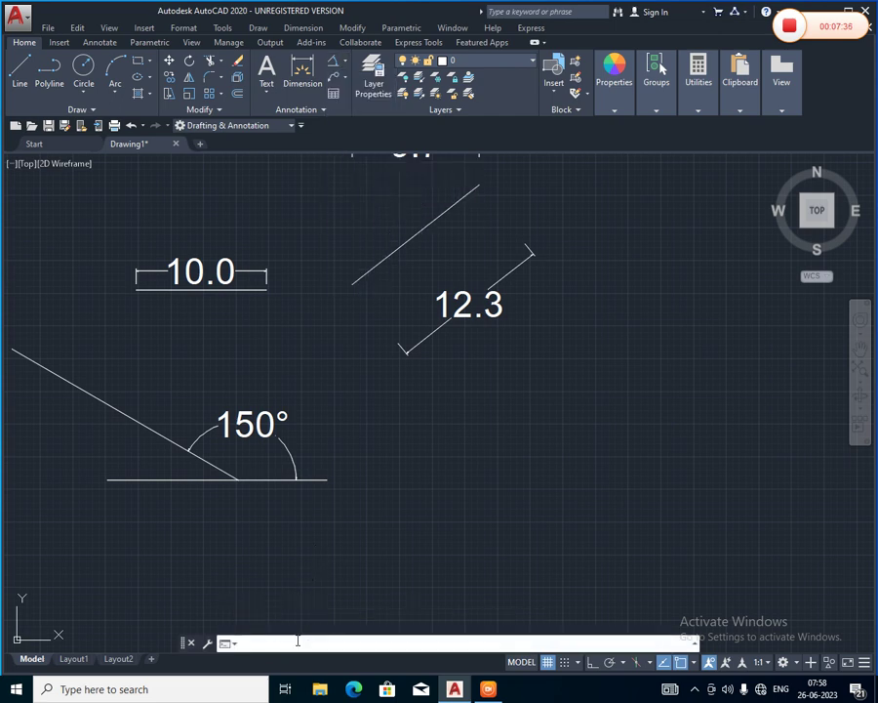
text(dima)
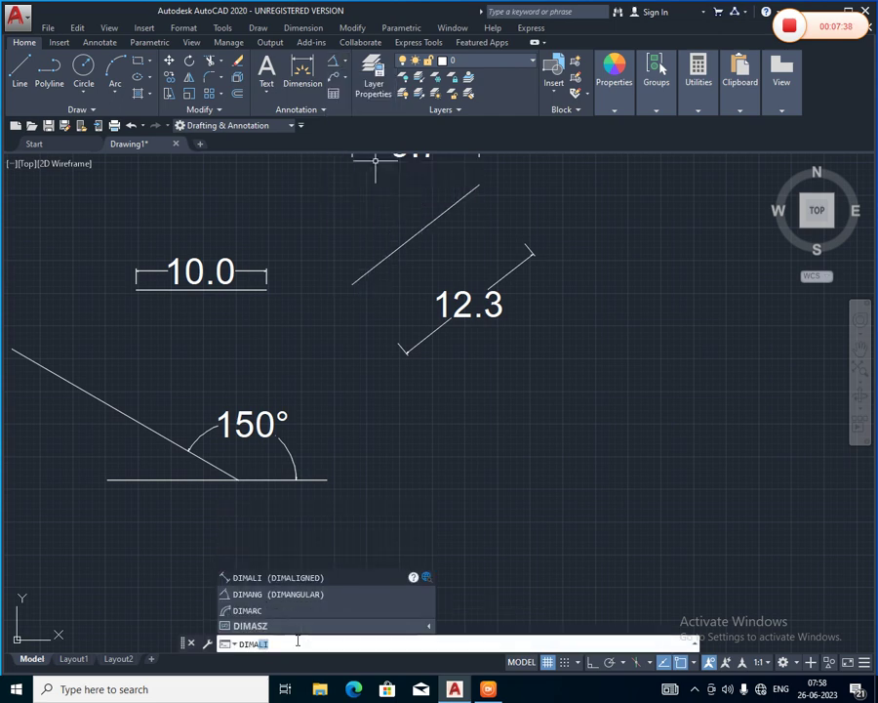
text(g)
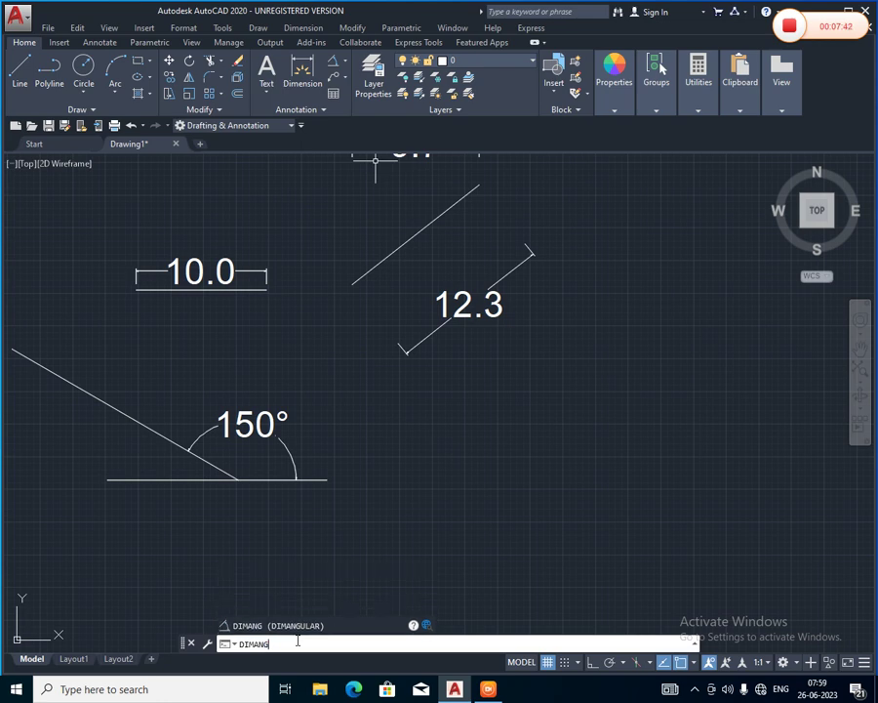
key(Return)
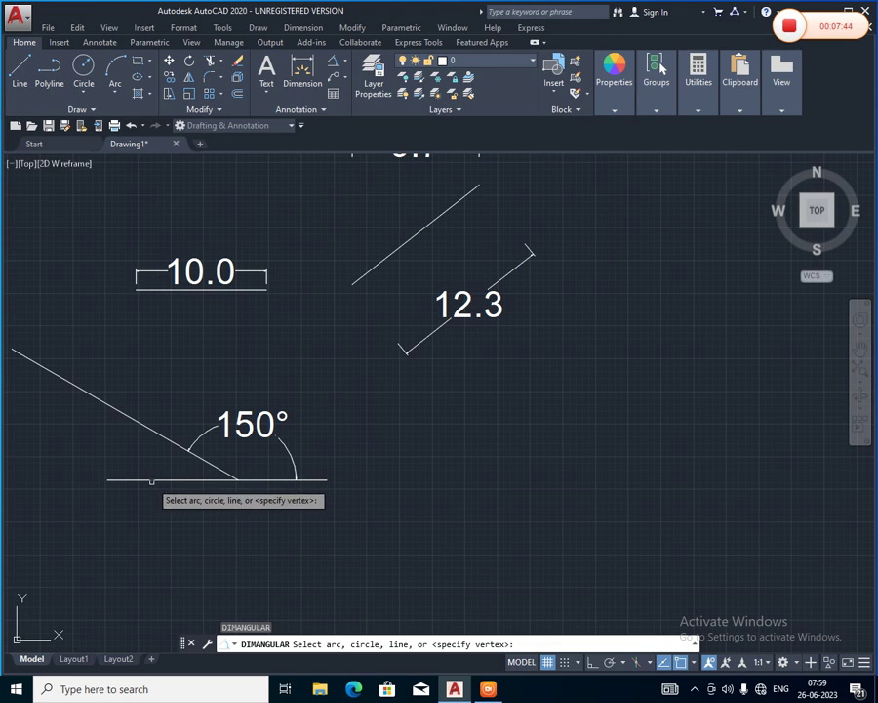
click(156, 478)
click(161, 438)
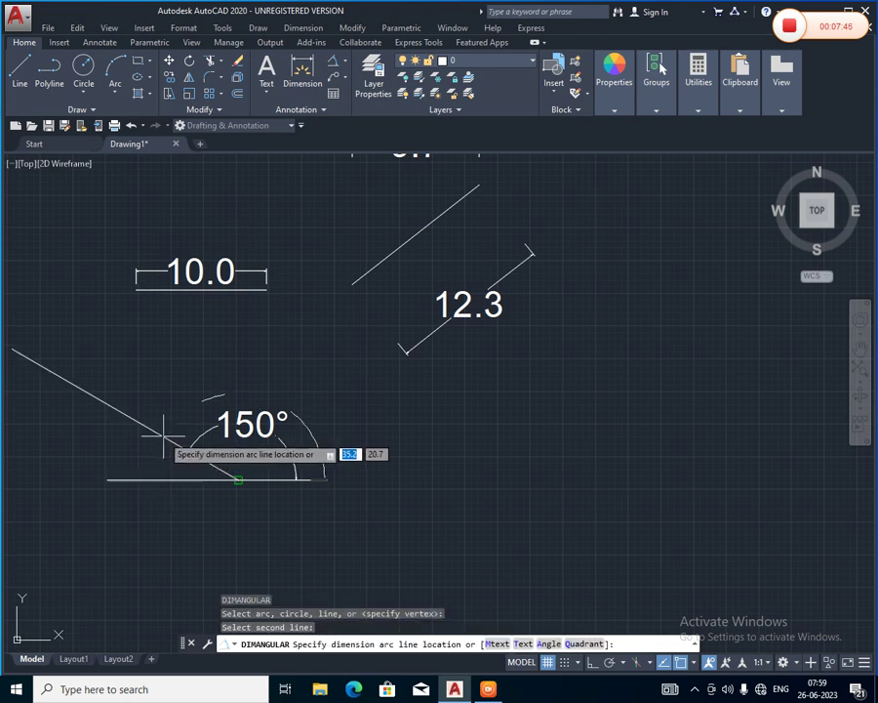
click(146, 463)
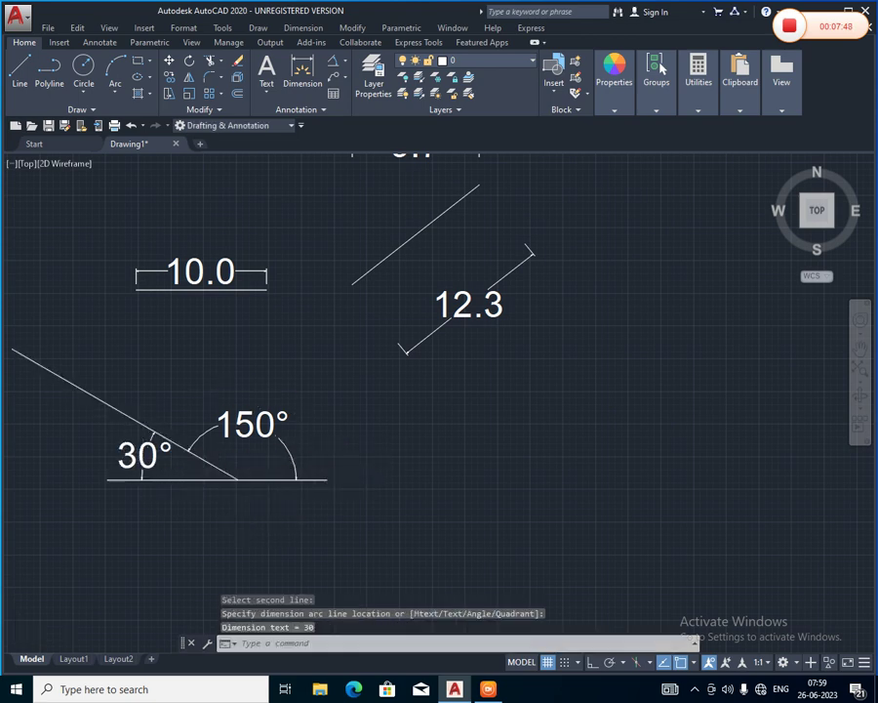
scroll(285, 506, down, 2)
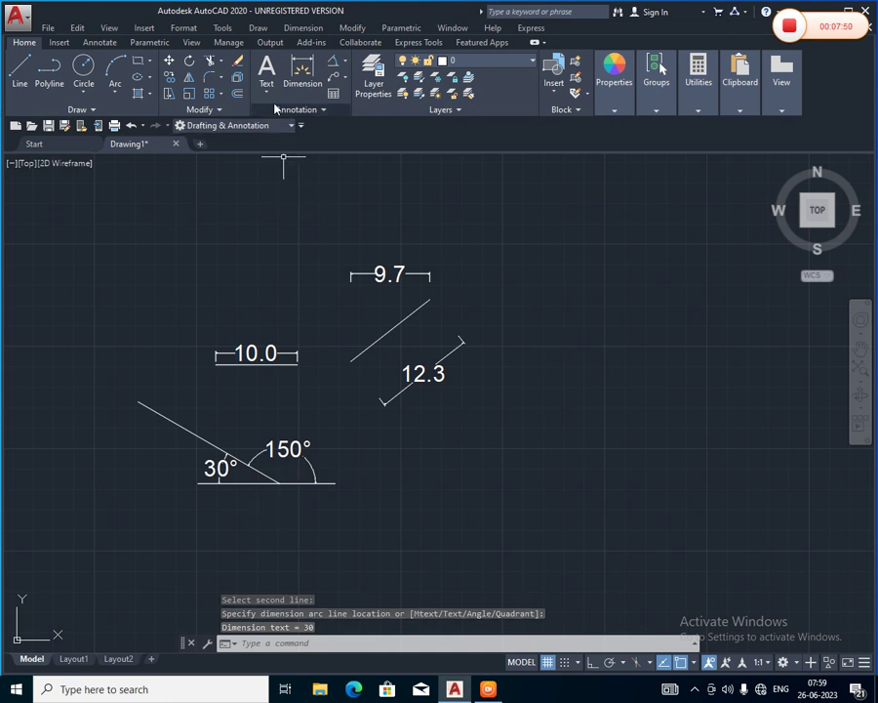
Draw a circle by centre and radius below the slanted line.
click(87, 94)
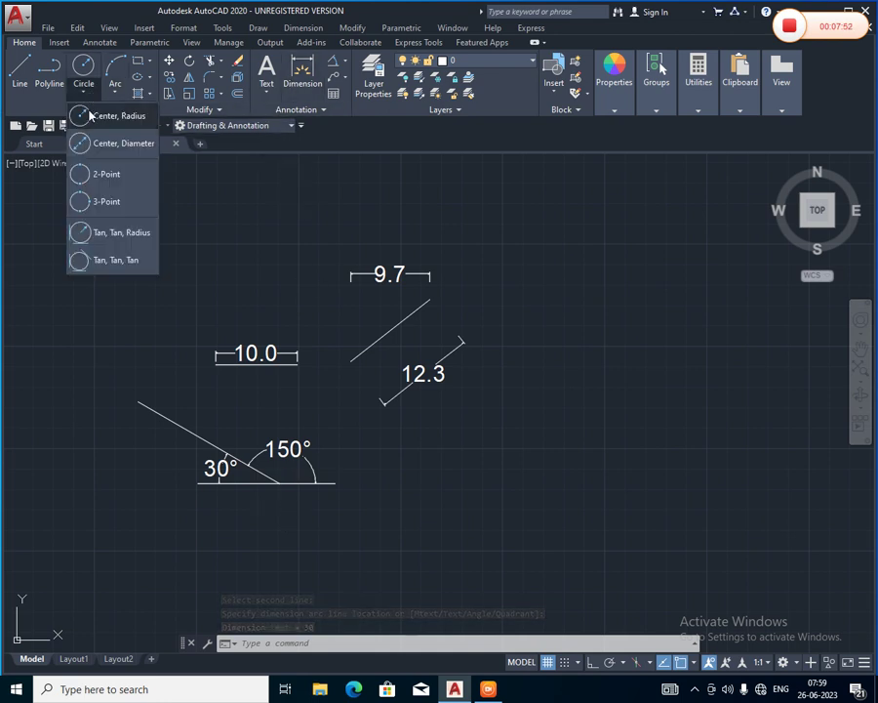
click(103, 115)
click(497, 485)
click(541, 520)
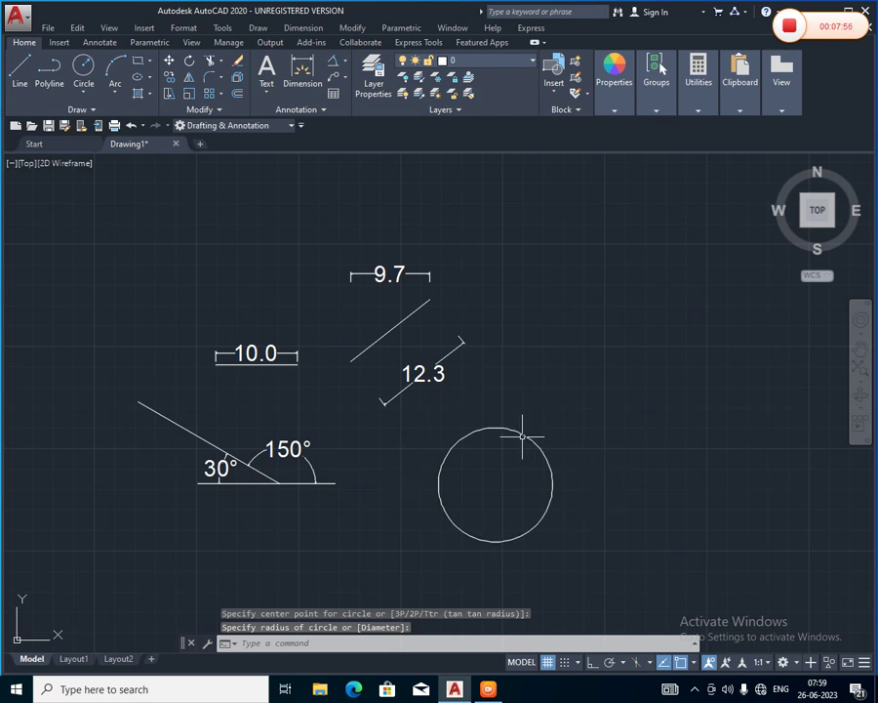
Label the circle with an R7.0 radius dimension above right of it.
click(343, 61)
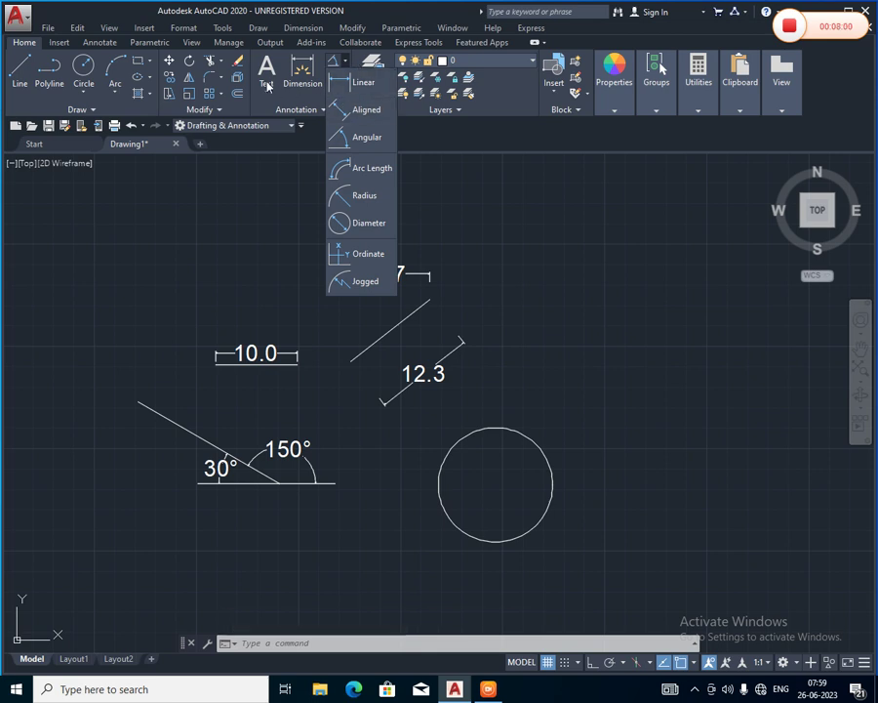
click(343, 198)
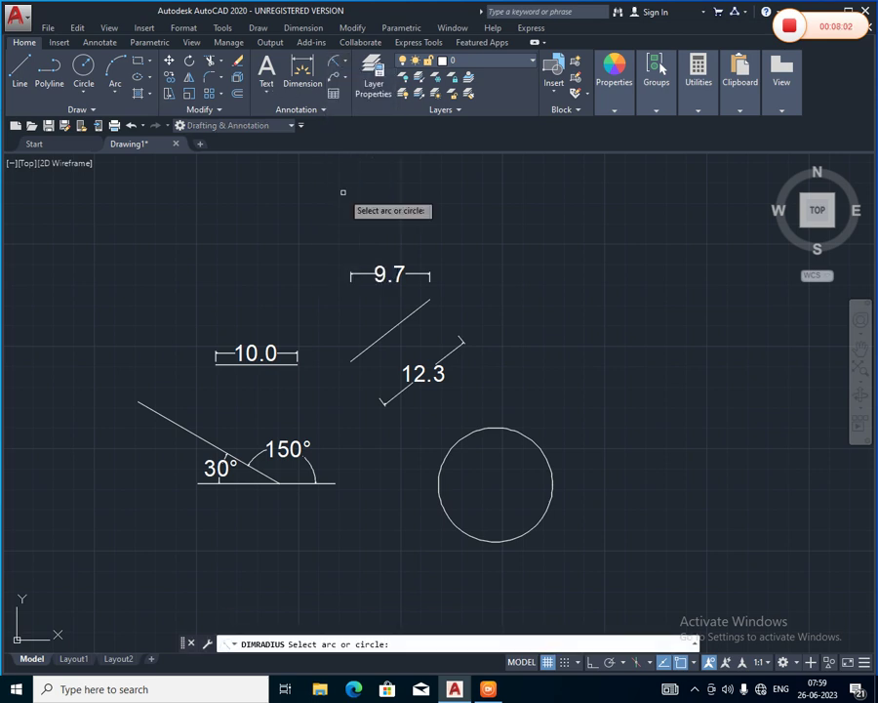
click(518, 433)
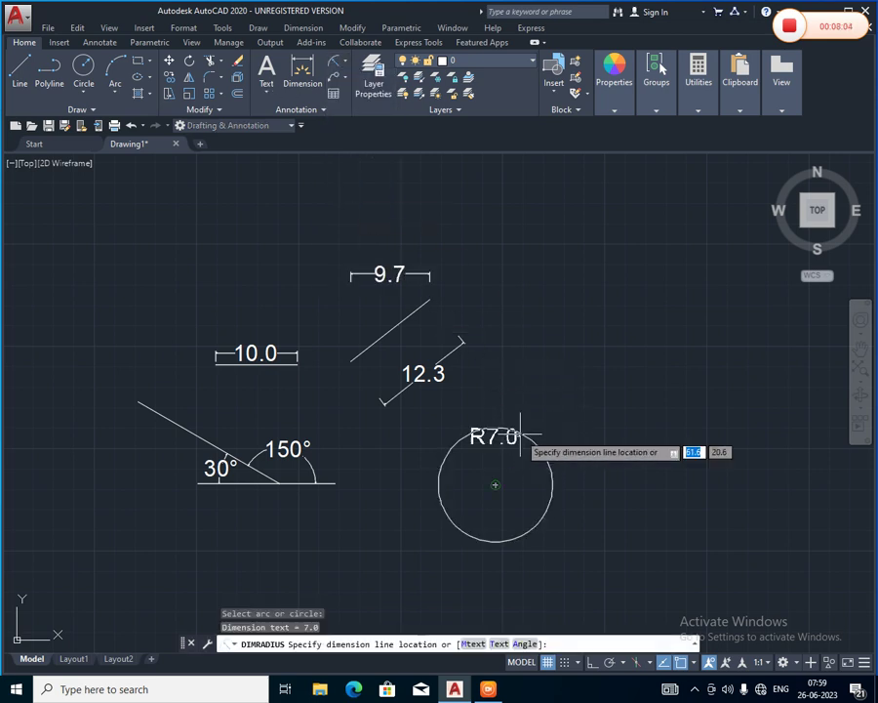
click(564, 369)
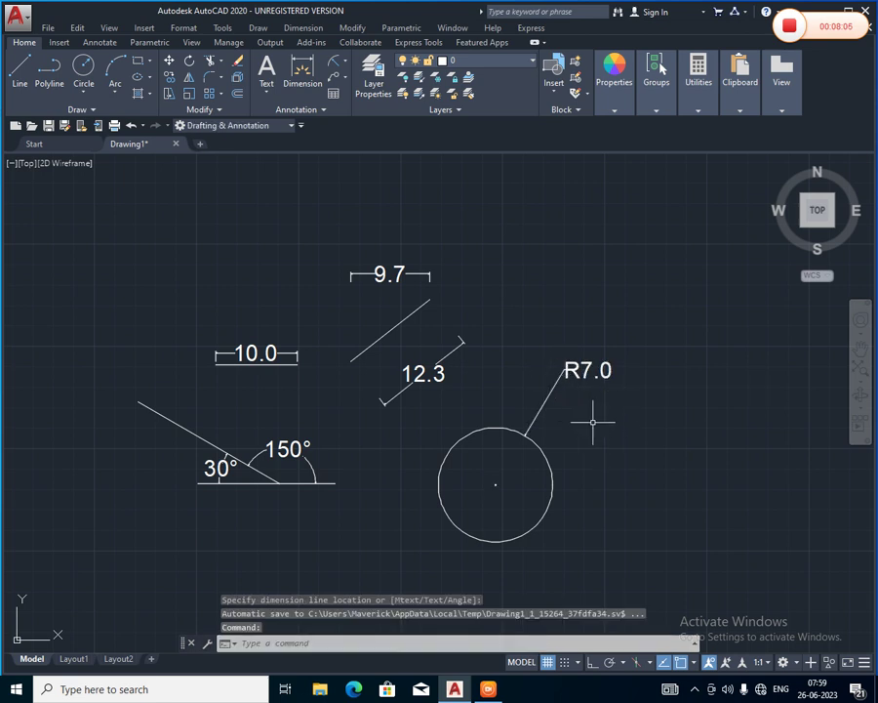
middle_drag(592, 422, 322, 328)
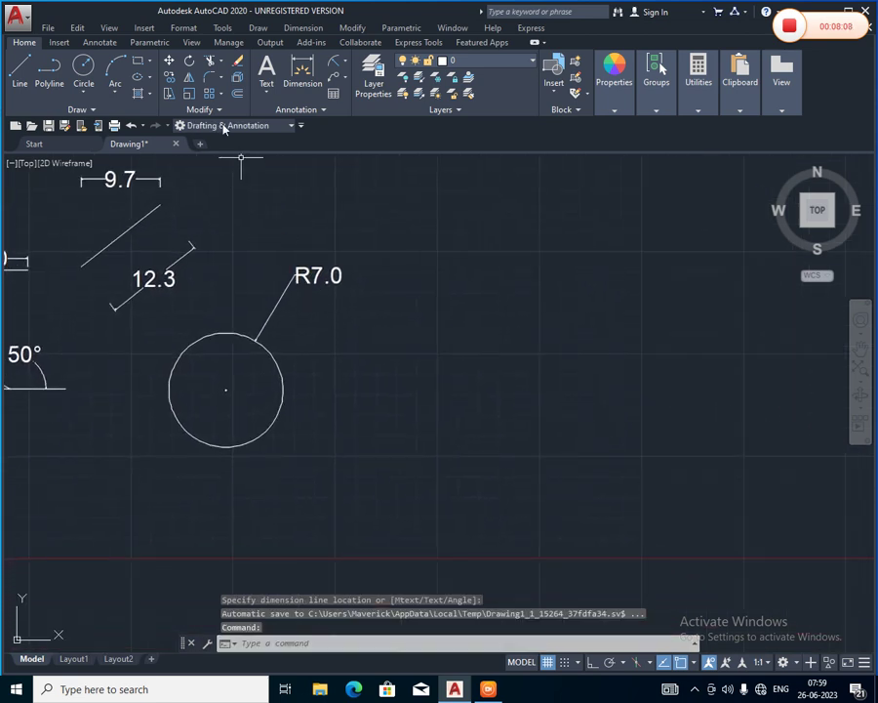
Draw a smaller circle by centre and diameter to the right of the first.
click(84, 89)
click(88, 142)
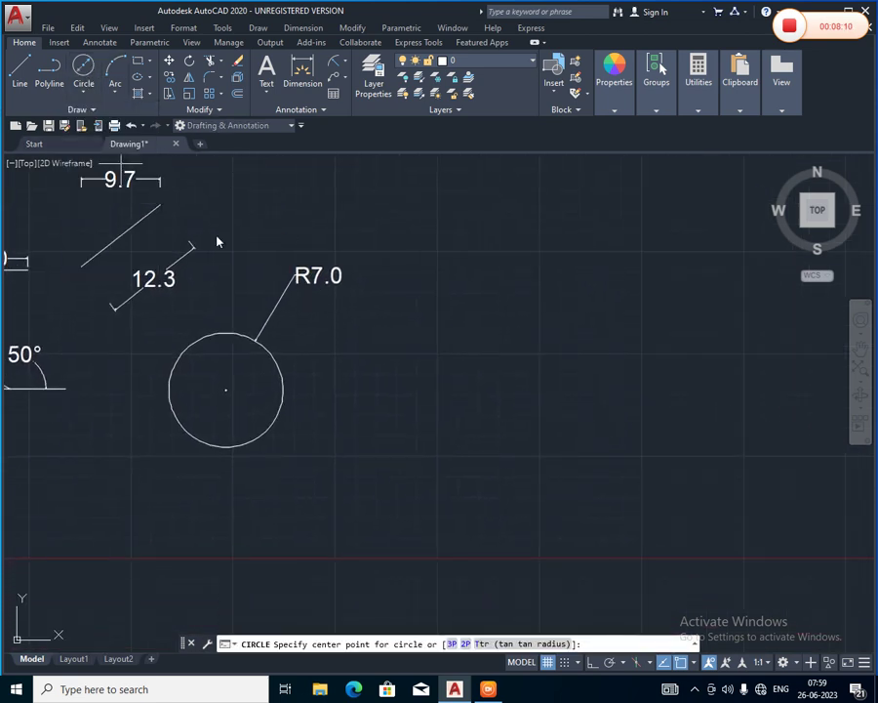
click(343, 399)
click(397, 432)
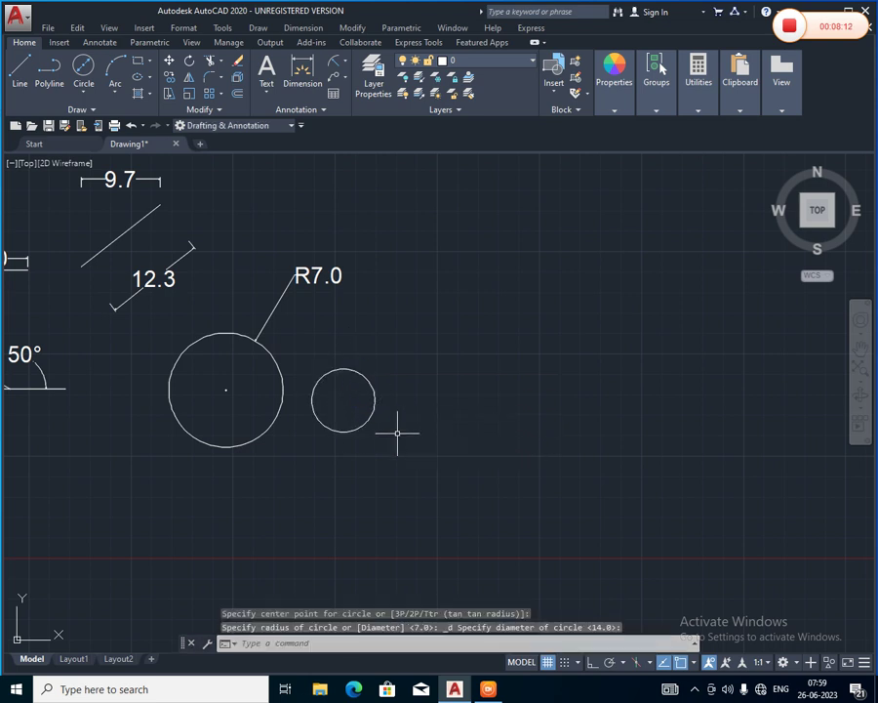
Dimension the small circle's diameter twice, placing Ø7.8 labels up-right and below.
click(346, 63)
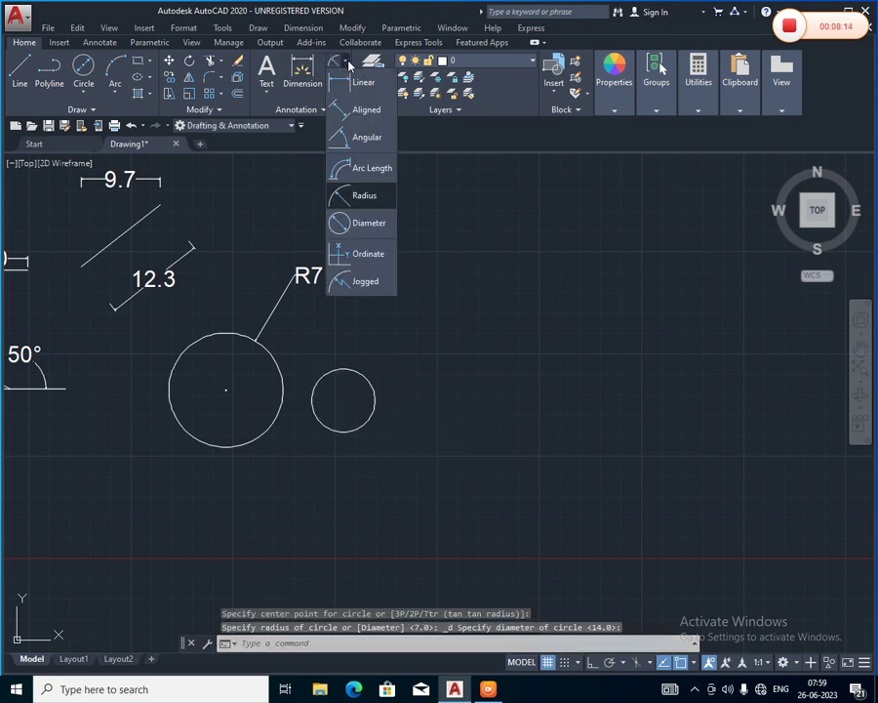
click(357, 224)
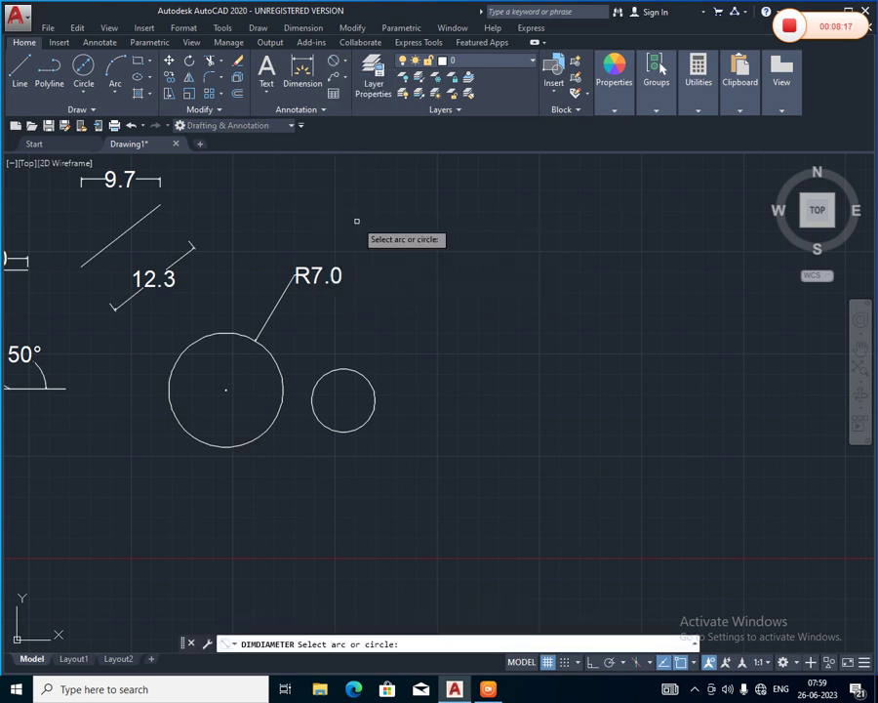
click(368, 380)
click(425, 323)
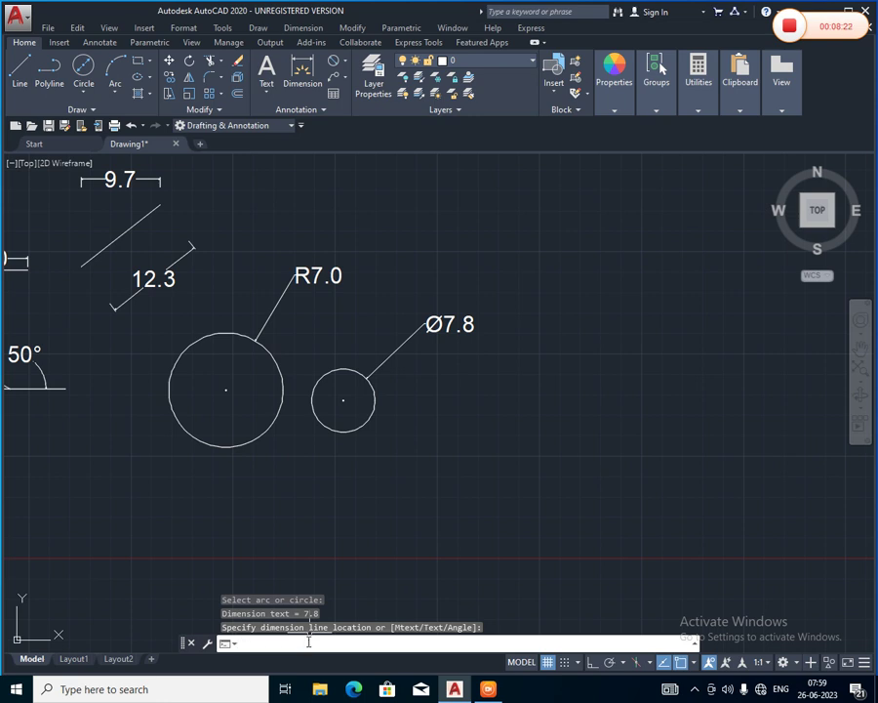
text(DIm)
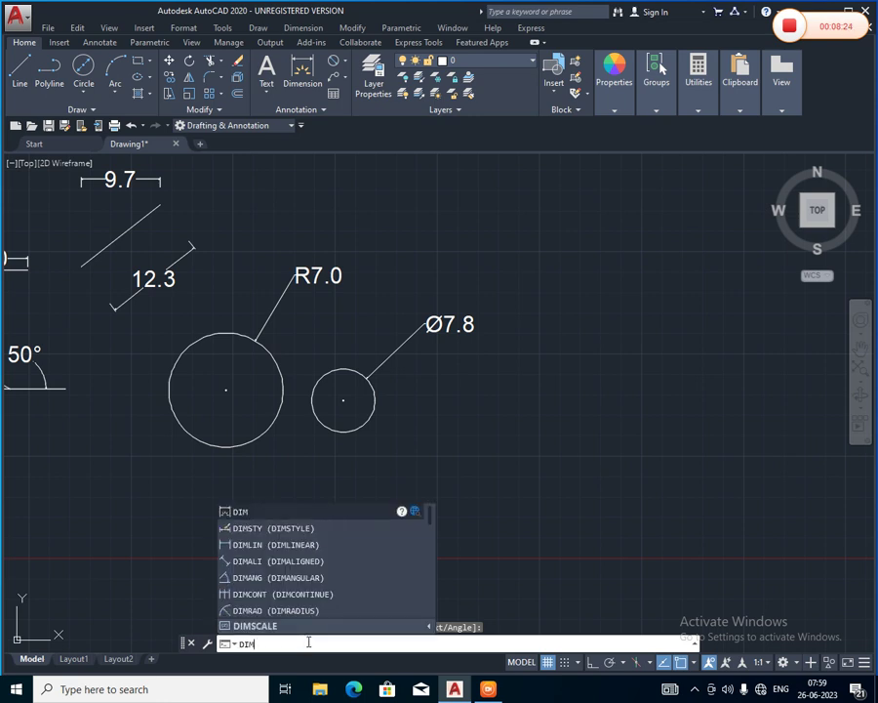
text(di)
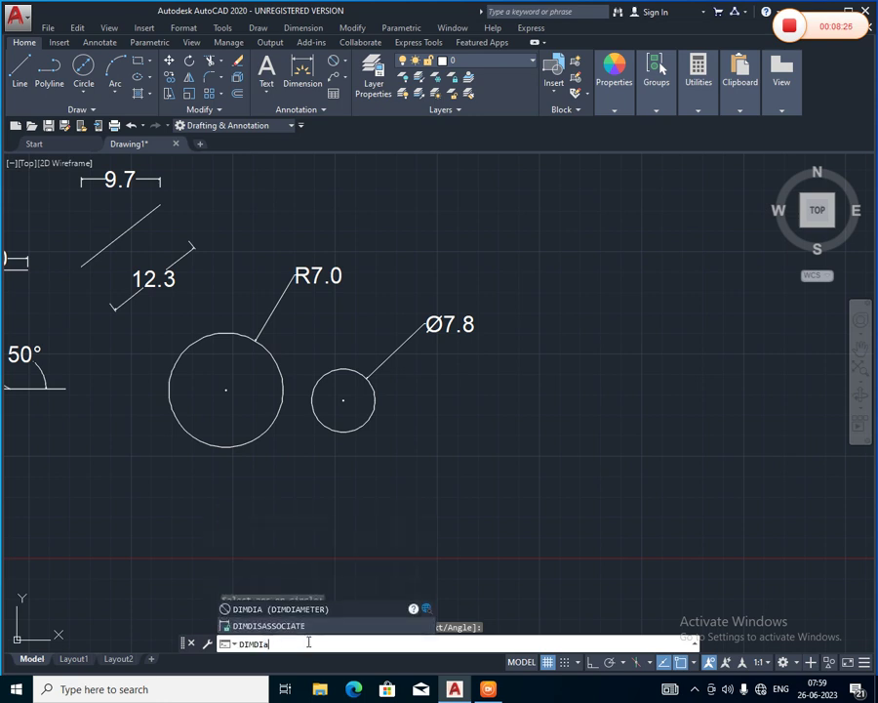
text(a)
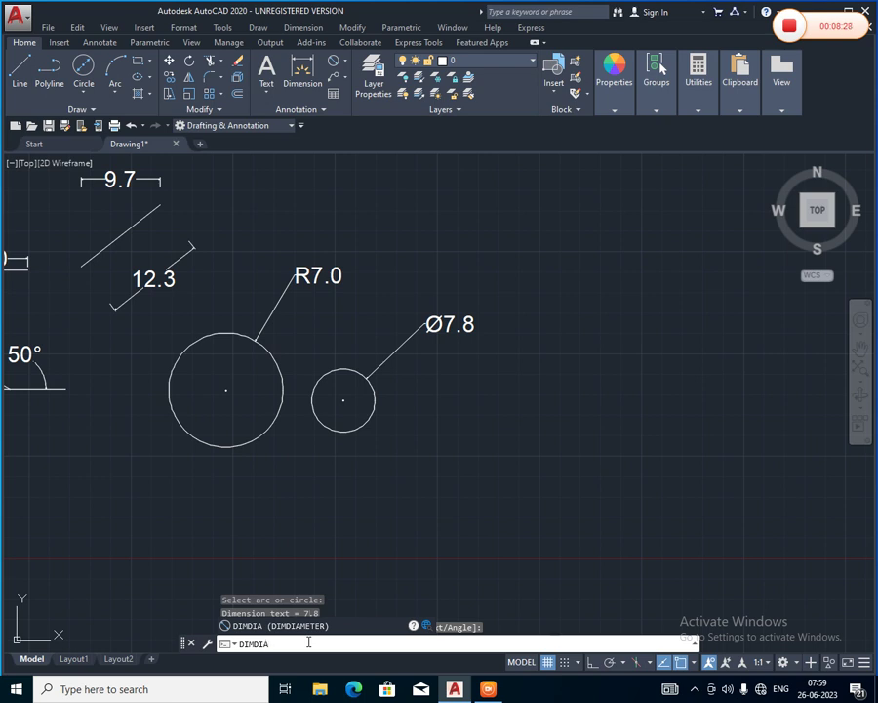
key(Return)
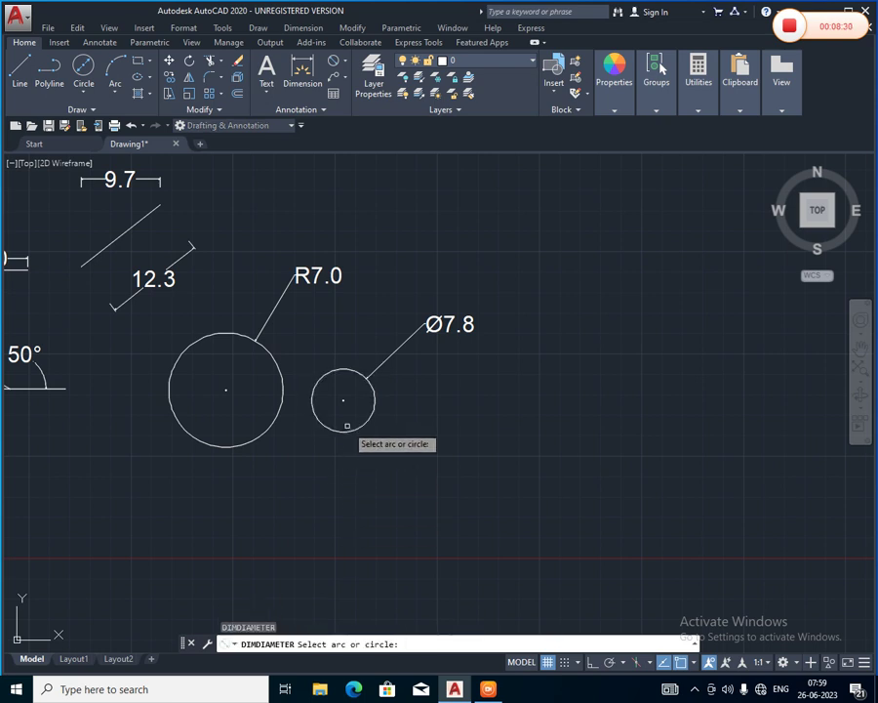
click(343, 430)
click(367, 477)
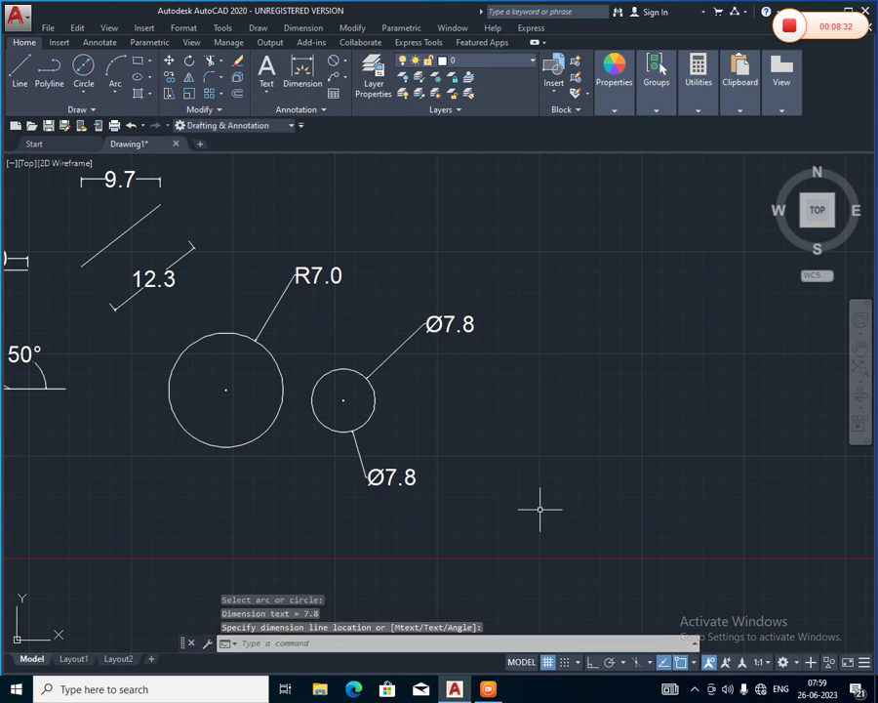
scroll(532, 499, down, 5)
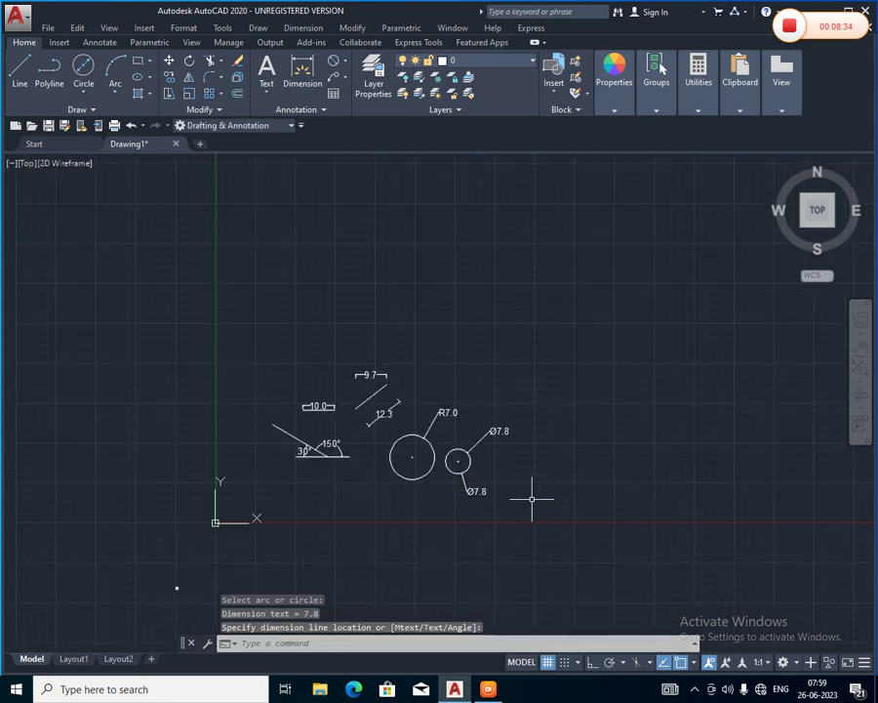
middle_drag(525, 486, 378, 408)
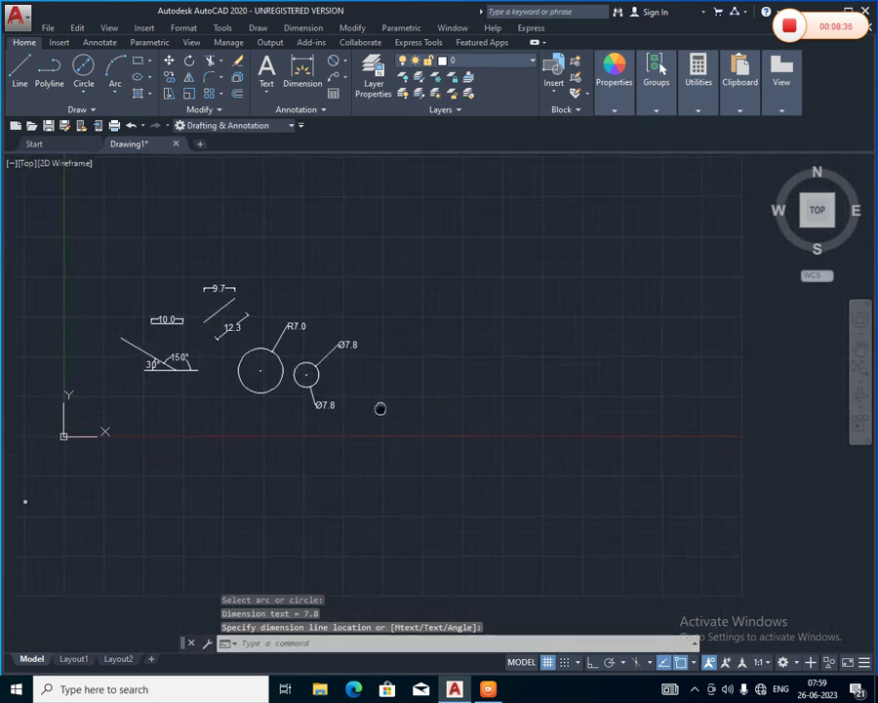
click(115, 93)
click(127, 117)
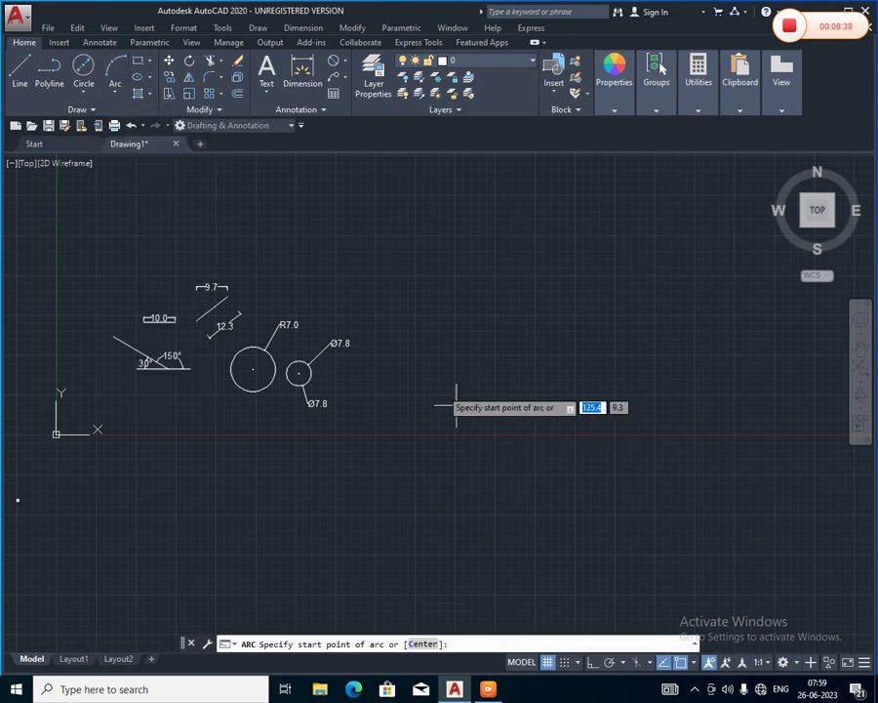
Draw an arc by start, end and radius beside the small circle.
click(115, 93)
click(156, 287)
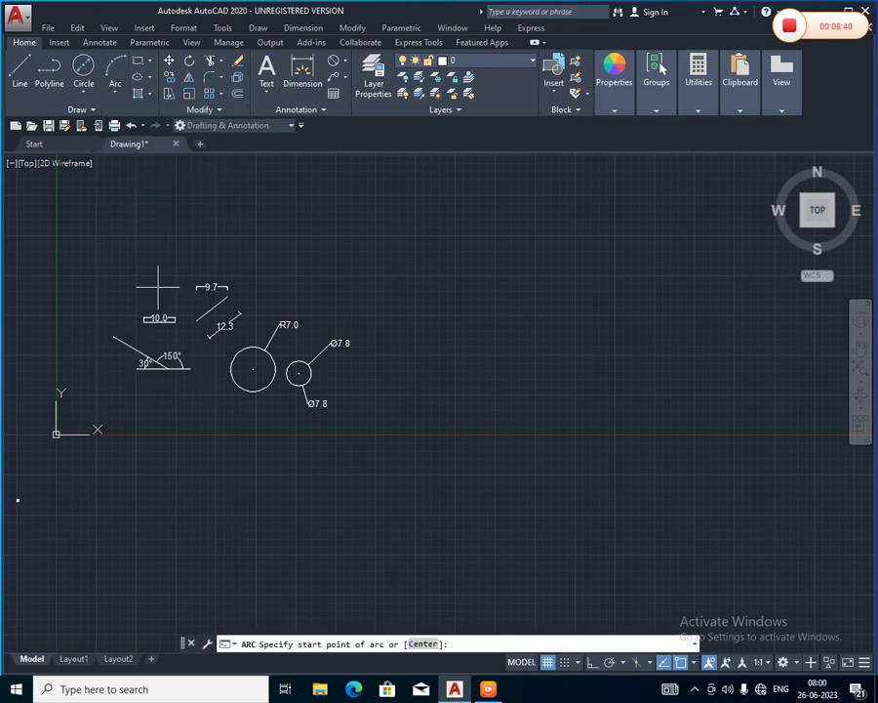
click(410, 407)
click(457, 328)
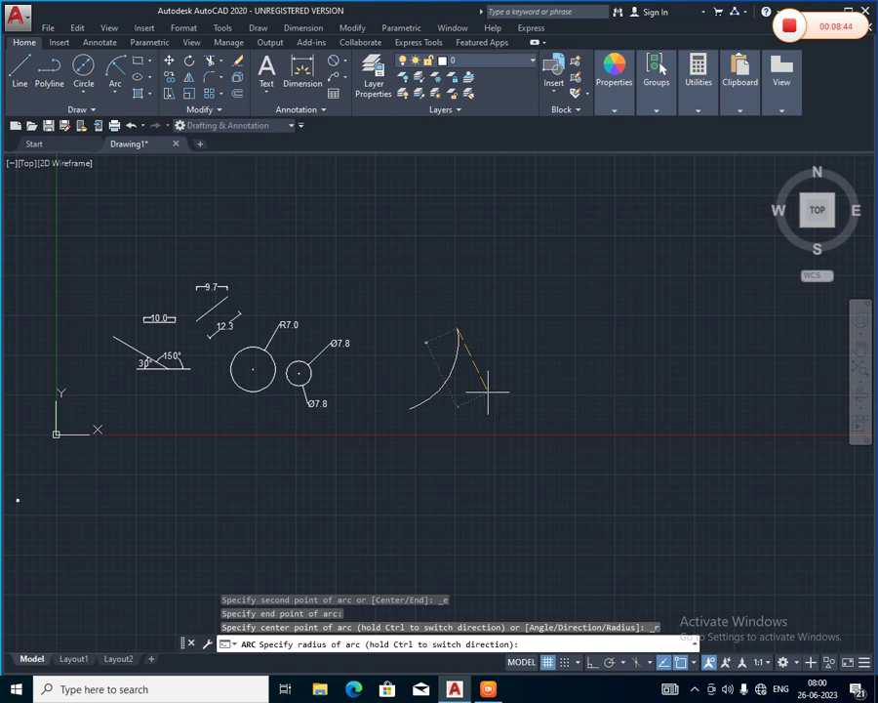
key(Return)
key(Return)
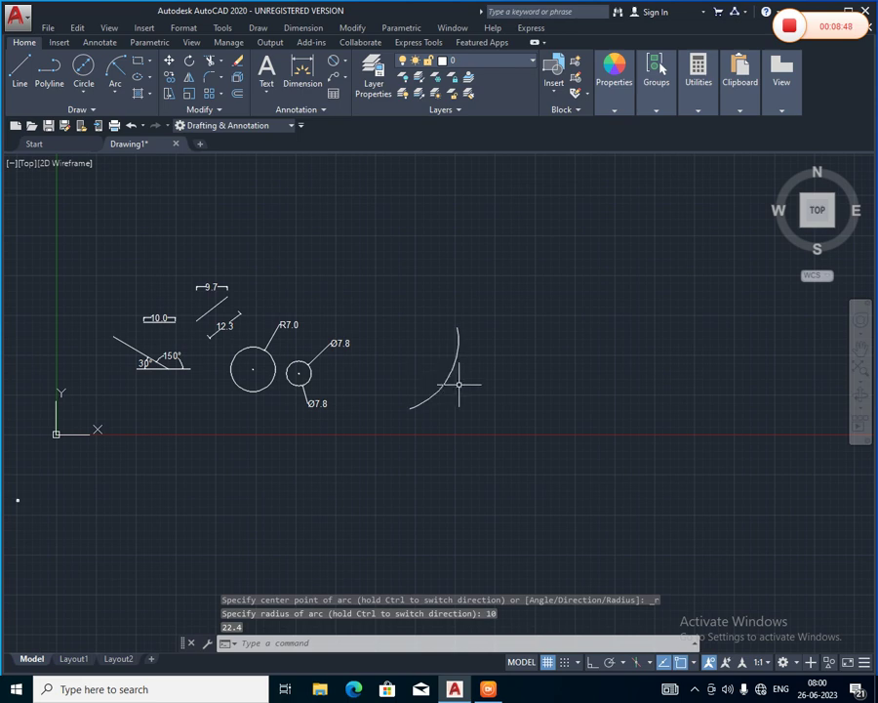
Label the arc with an R22.4 radius dimension at its upper left.
click(343, 60)
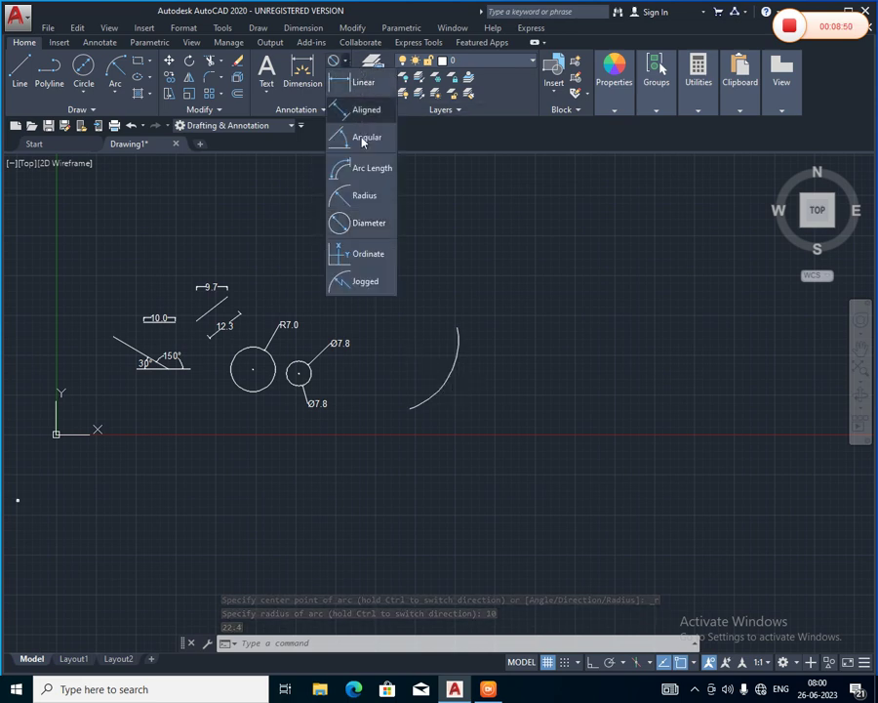
click(370, 196)
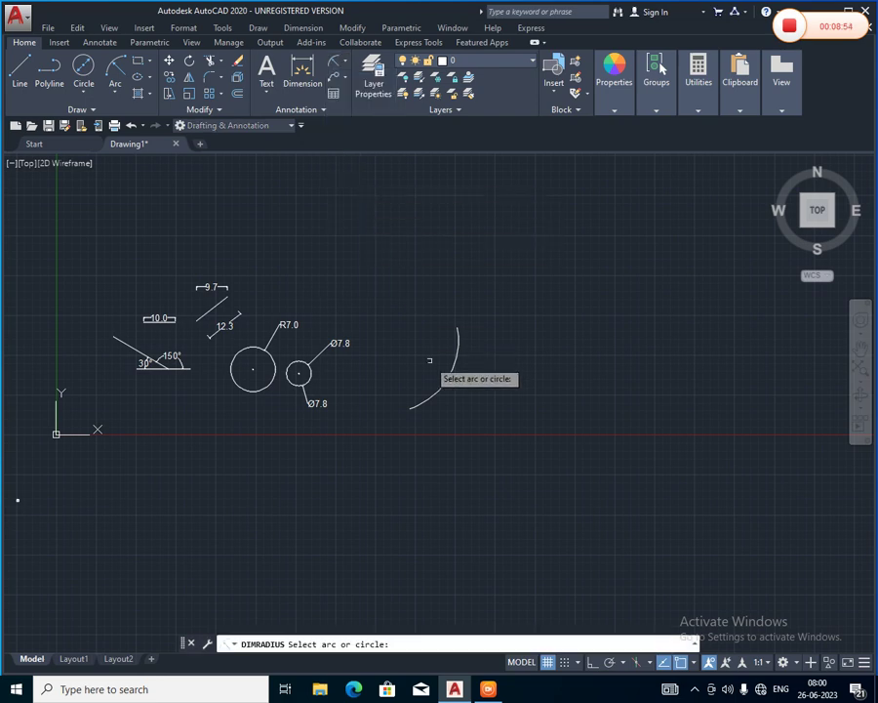
click(442, 383)
click(403, 343)
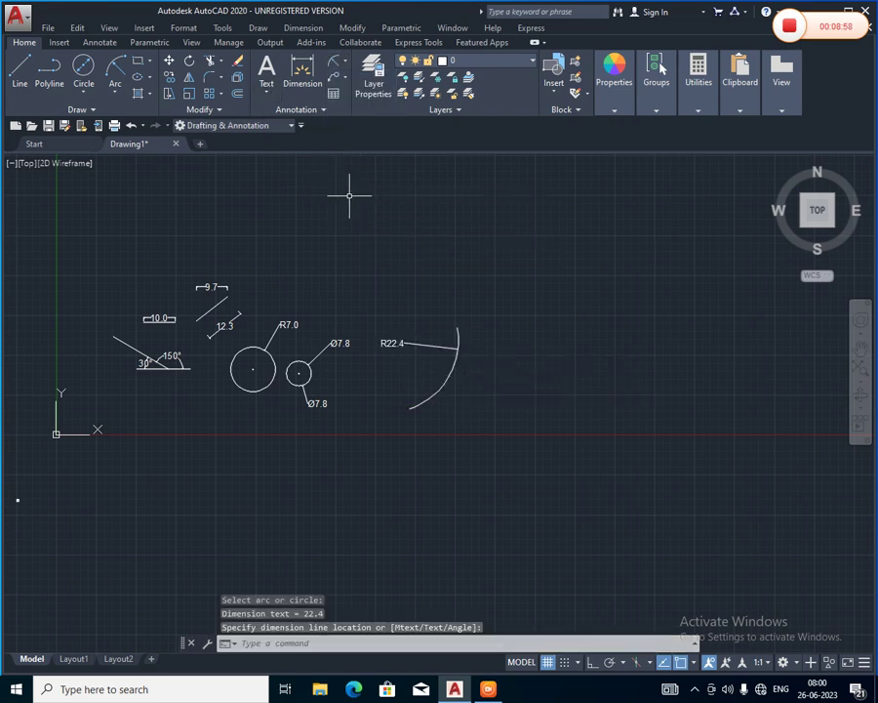
scroll(349, 196, down, 2)
middle_drag(349, 196, 37, 208)
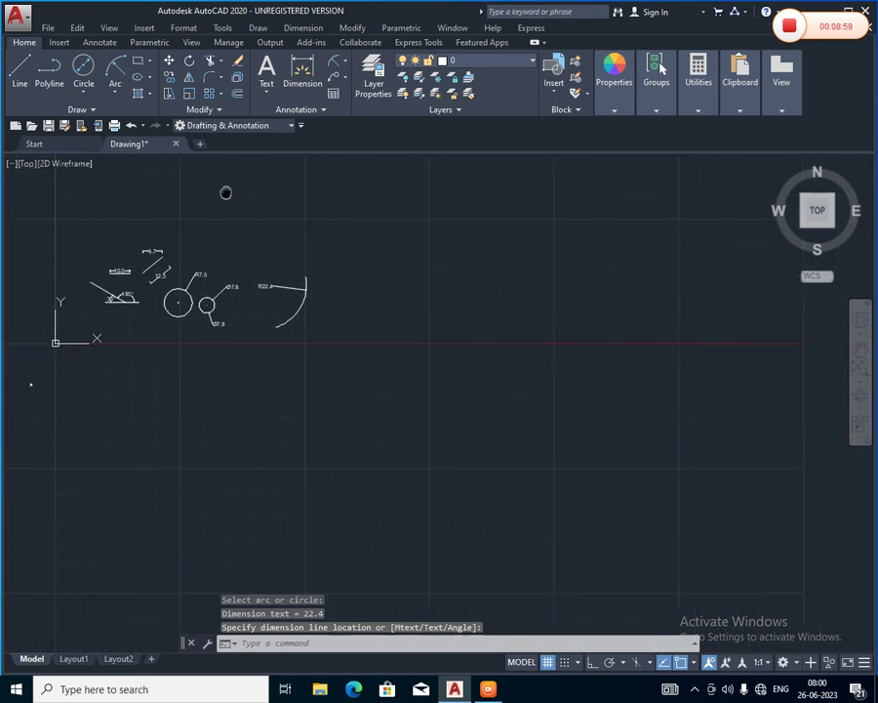
Turn on Ortho and draw the first two vertical lines side by side.
click(20, 70)
click(221, 240)
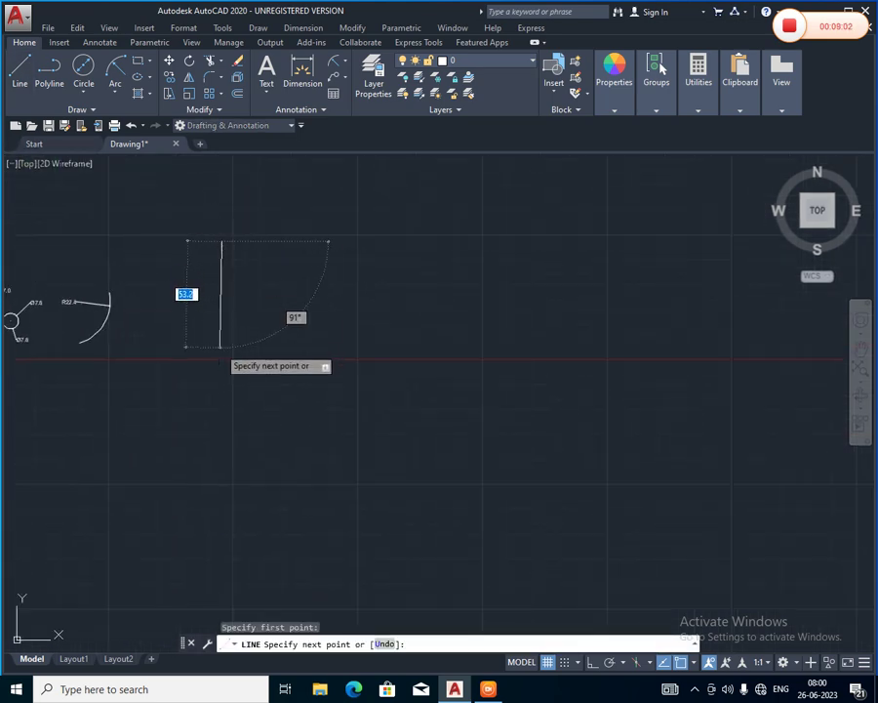
key(F8)
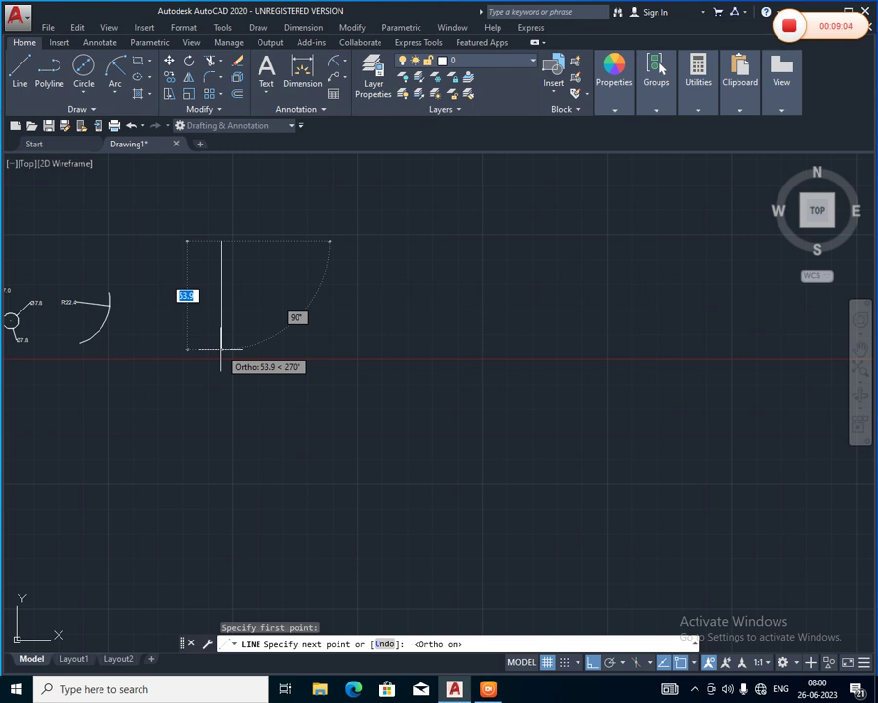
click(222, 347)
key(Return)
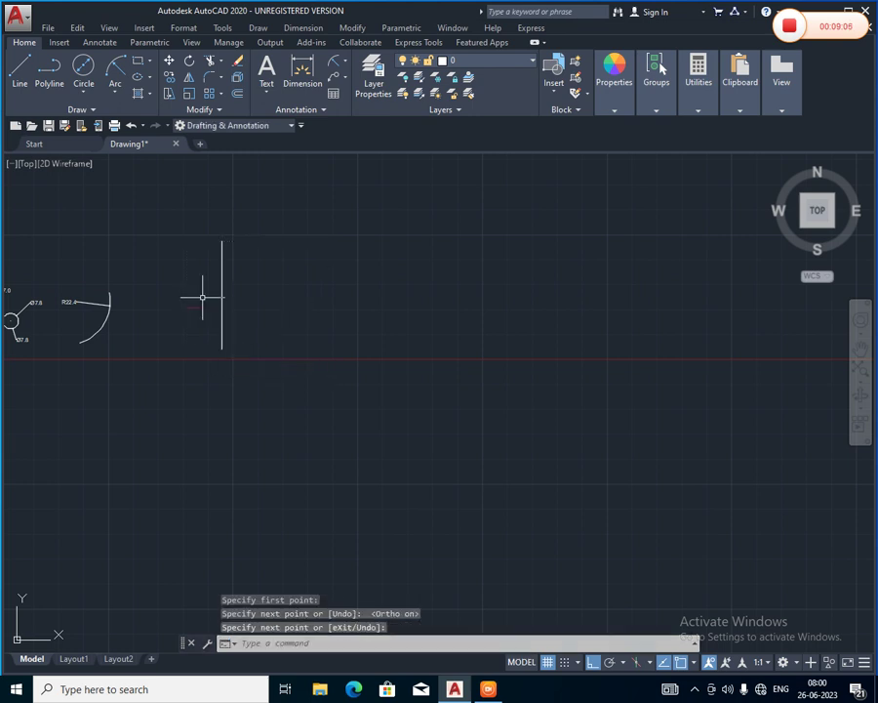
click(34, 65)
click(270, 242)
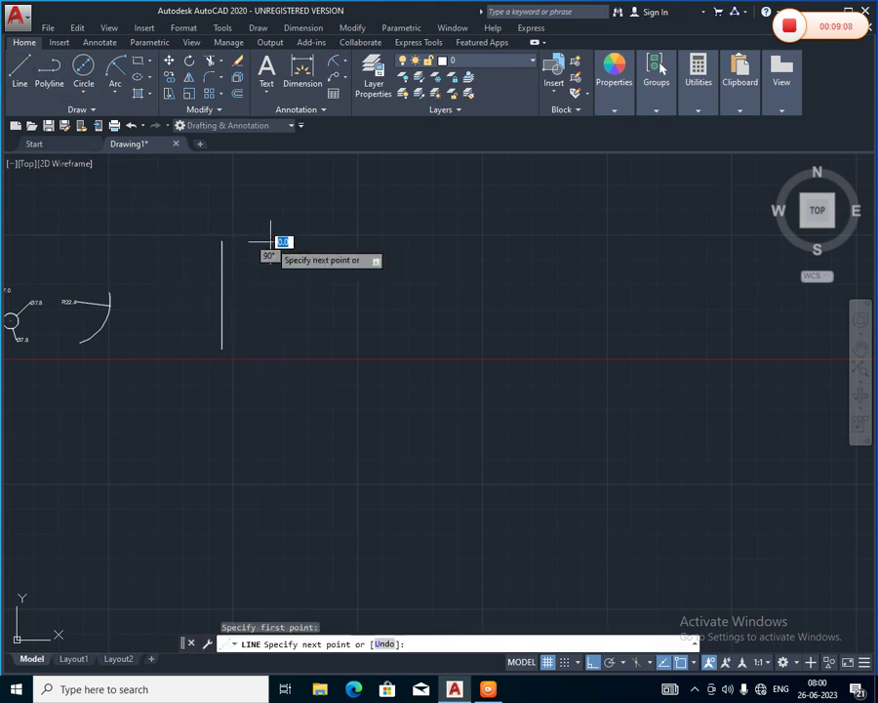
click(274, 354)
key(Return)
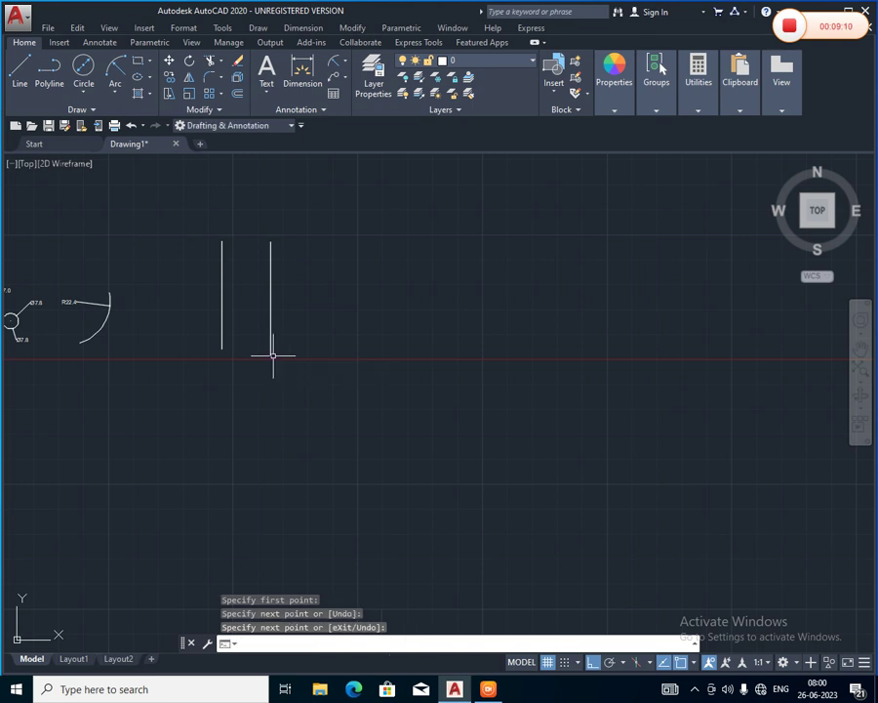
Draw the third and fourth, shorter vertical lines to their right.
click(19, 65)
click(308, 245)
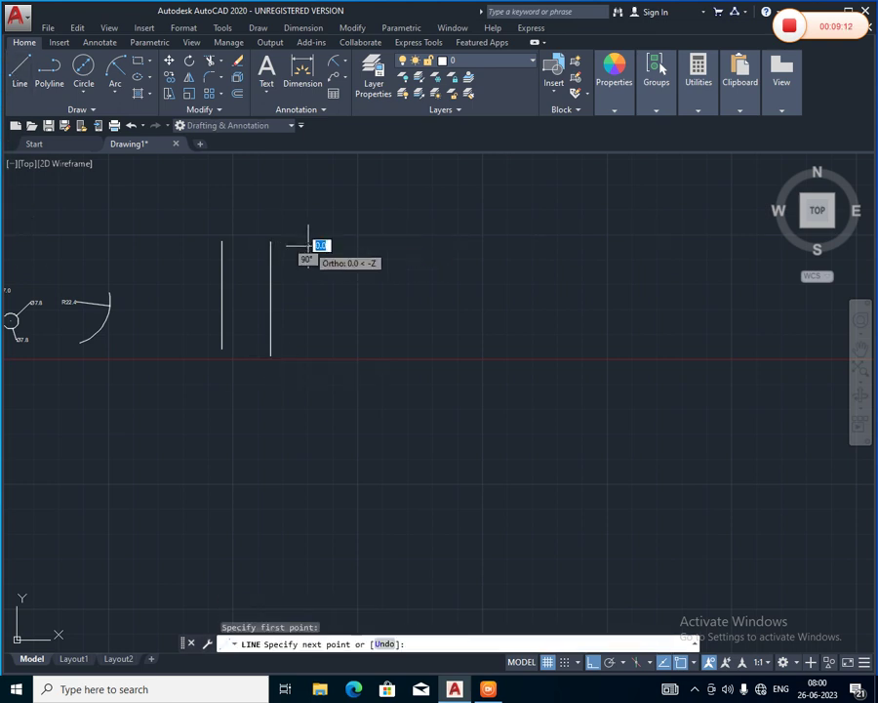
click(309, 333)
key(Return)
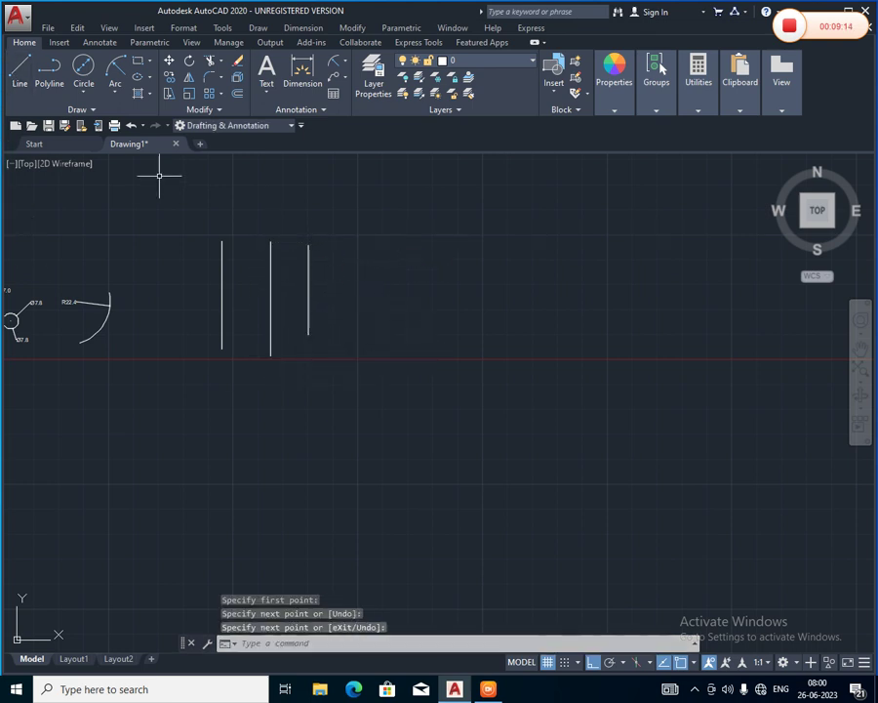
click(20, 67)
click(337, 261)
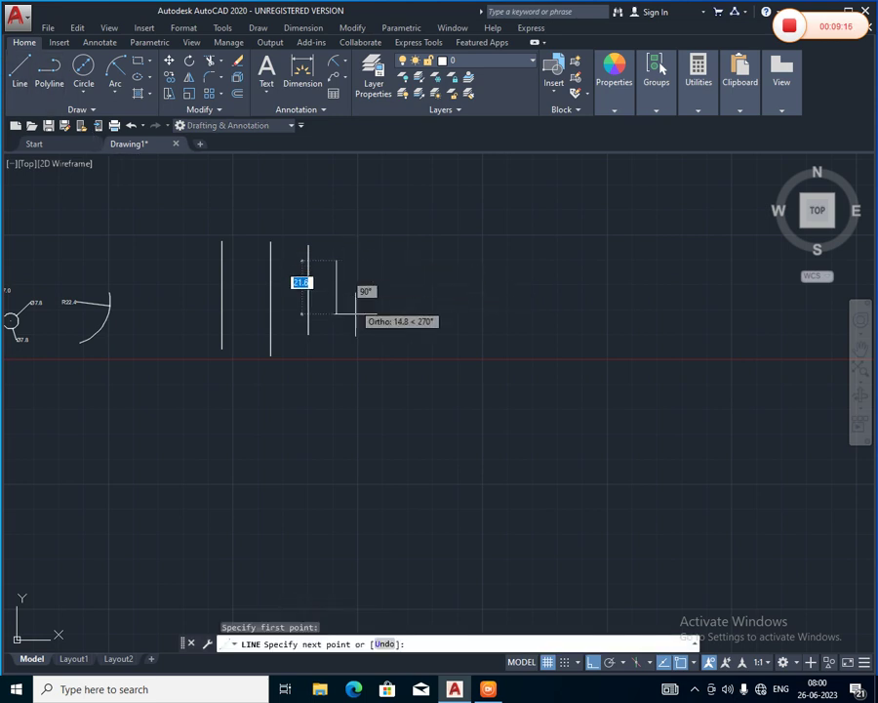
click(336, 336)
key(Return)
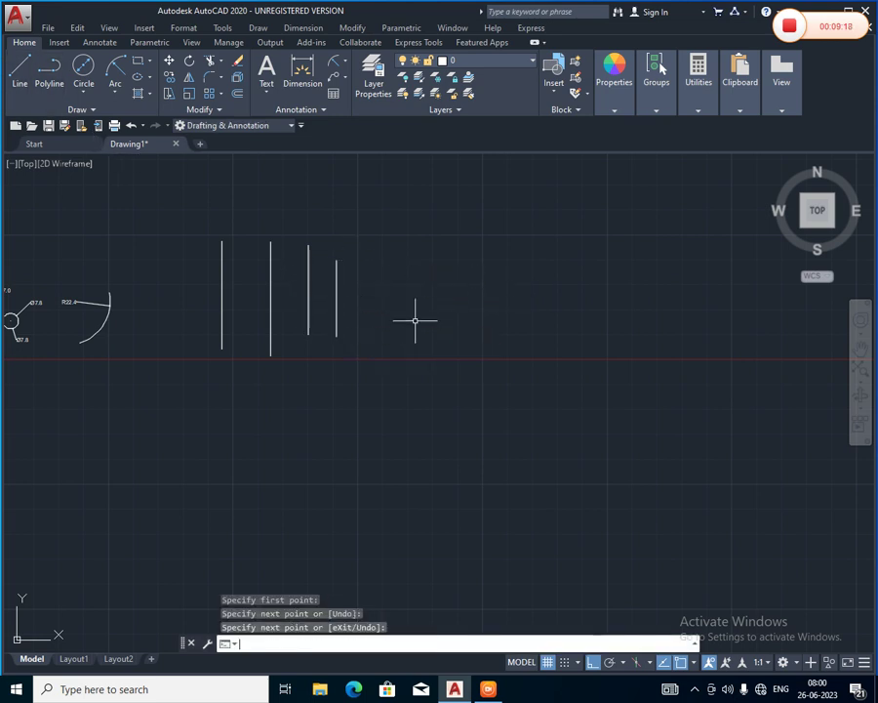
Dimension the 24.4 gap between the first two vertical lines.
scroll(255, 244, up, 4)
middle_drag(255, 245, 227, 363)
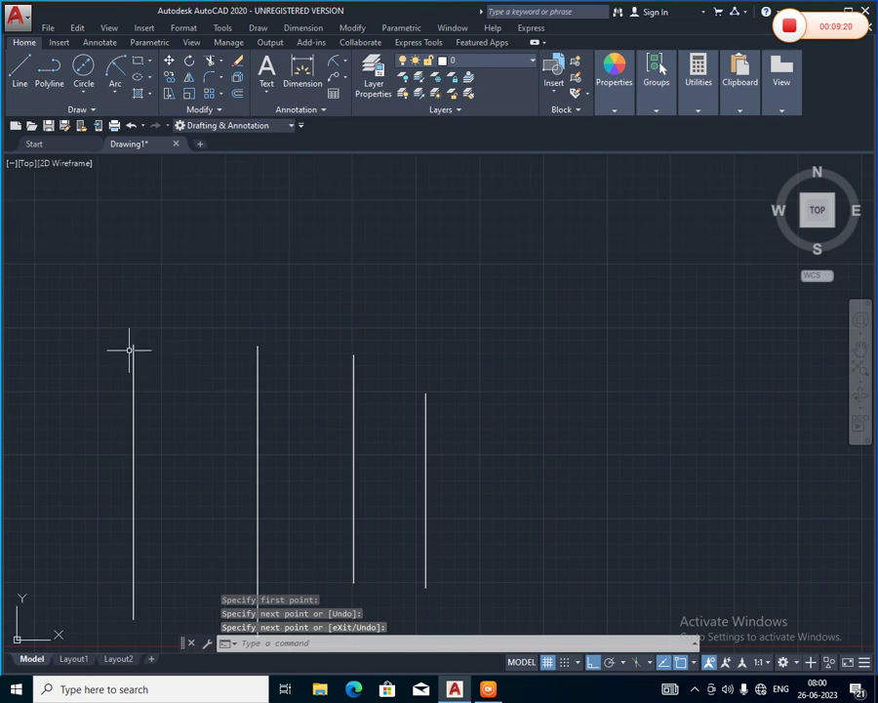
click(345, 62)
click(356, 82)
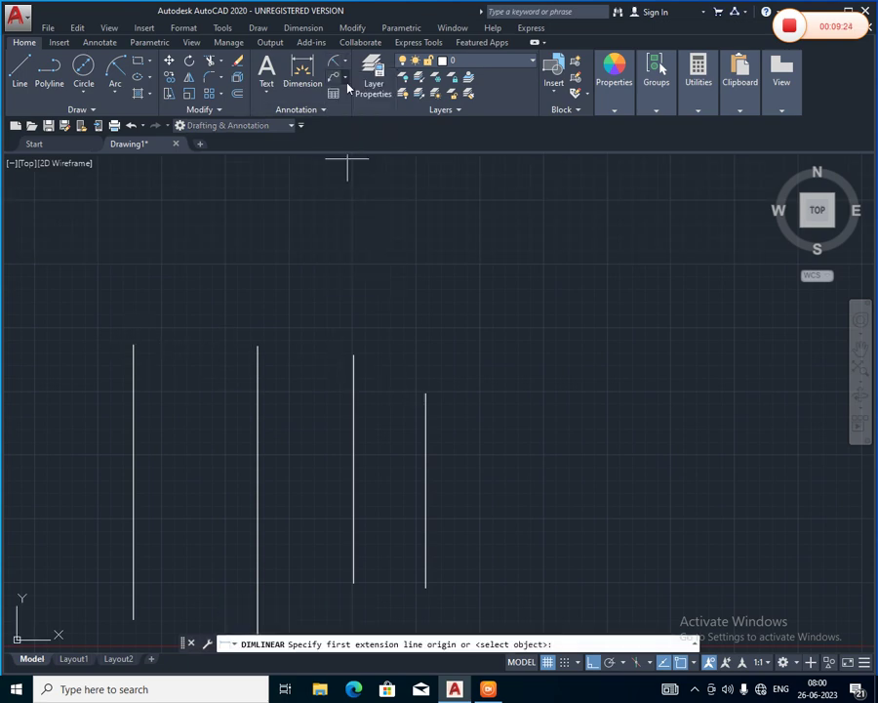
click(133, 344)
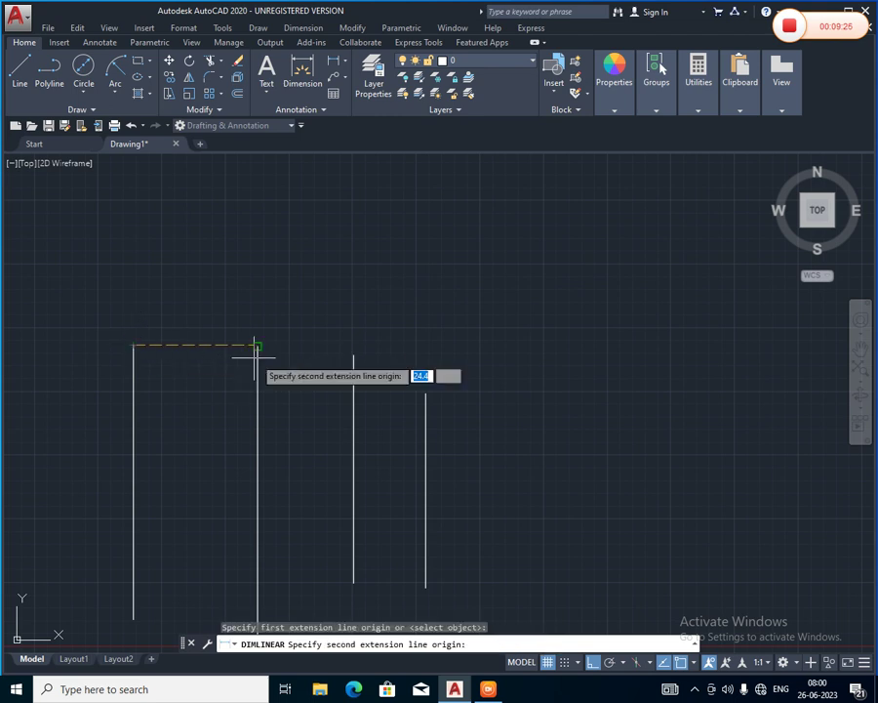
click(257, 345)
click(258, 285)
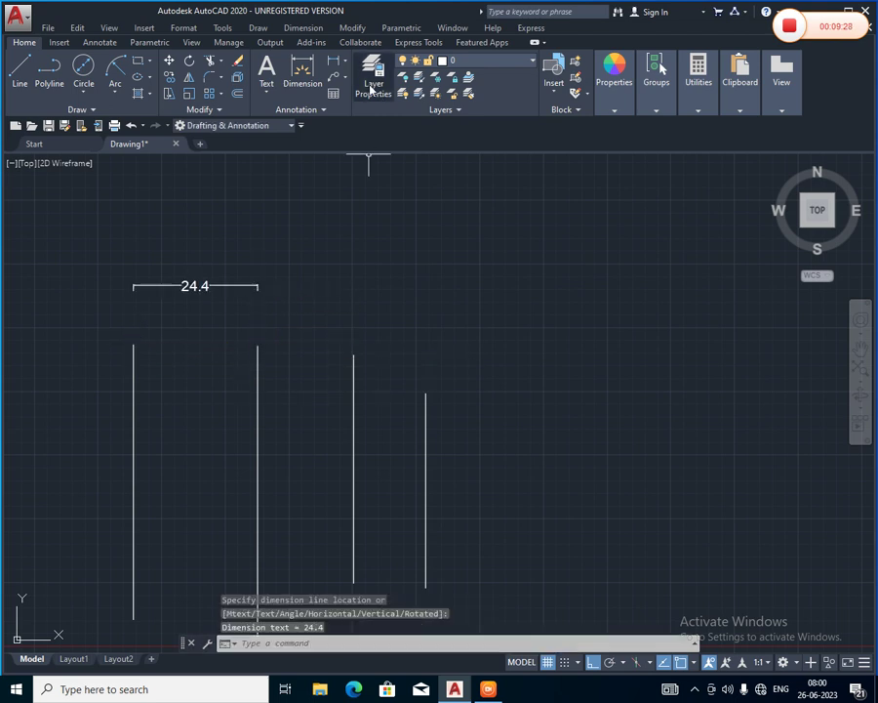
Undo a stray 1.7 linear dimension placed on the next gap.
key(Return)
click(257, 345)
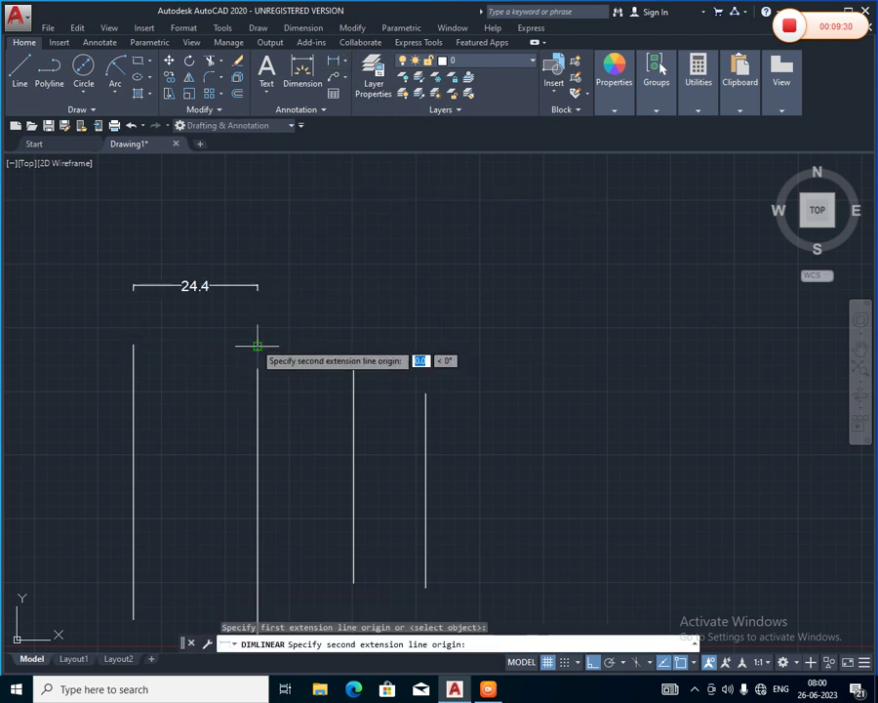
click(354, 347)
click(354, 299)
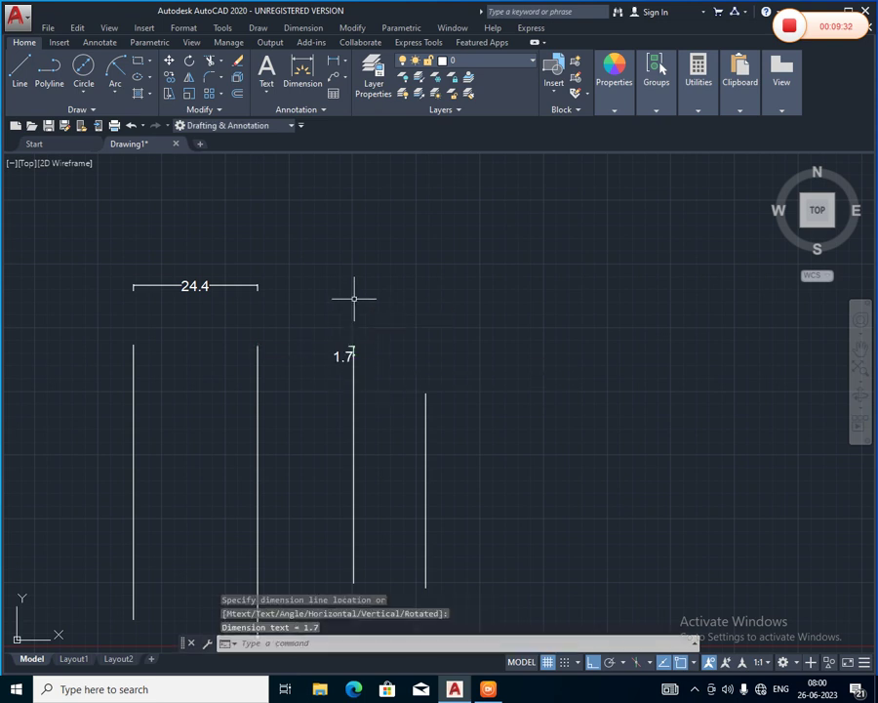
key(ctrl+z)
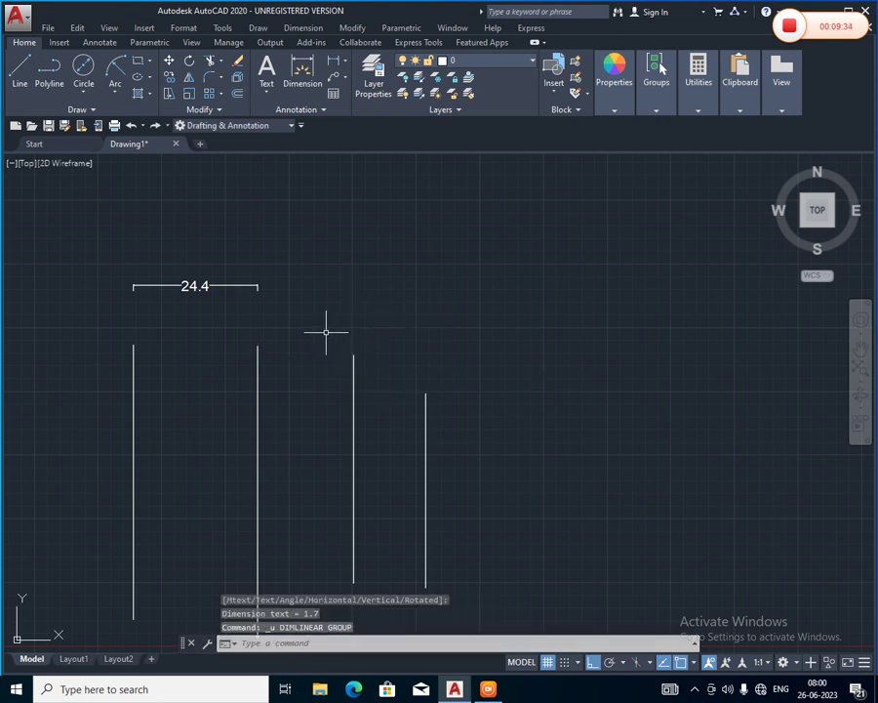
Dimension the remaining gaps between the vertical lines as 18.9 and 14.1.
click(334, 66)
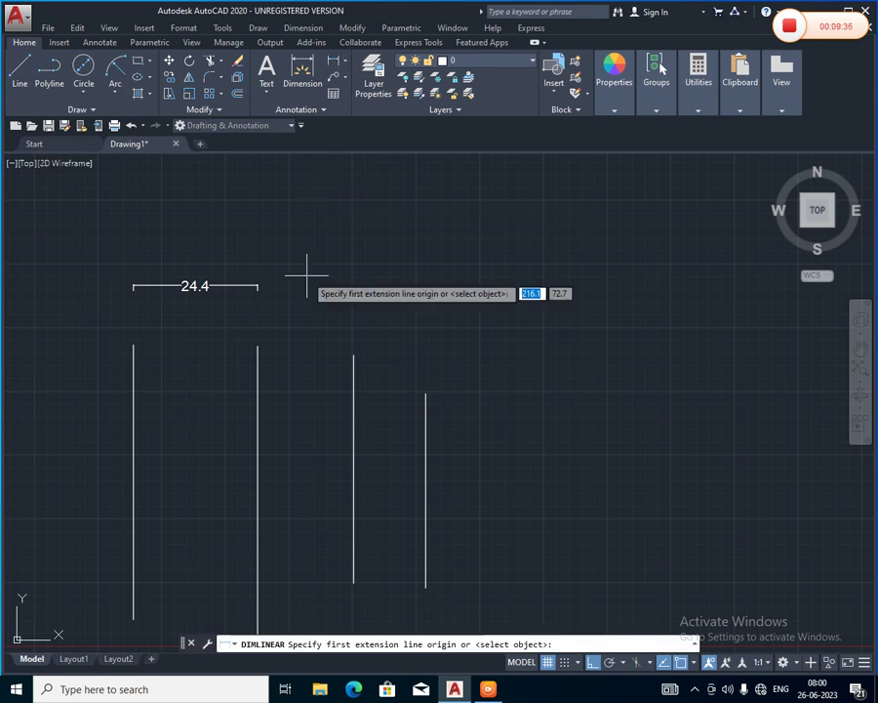
click(257, 345)
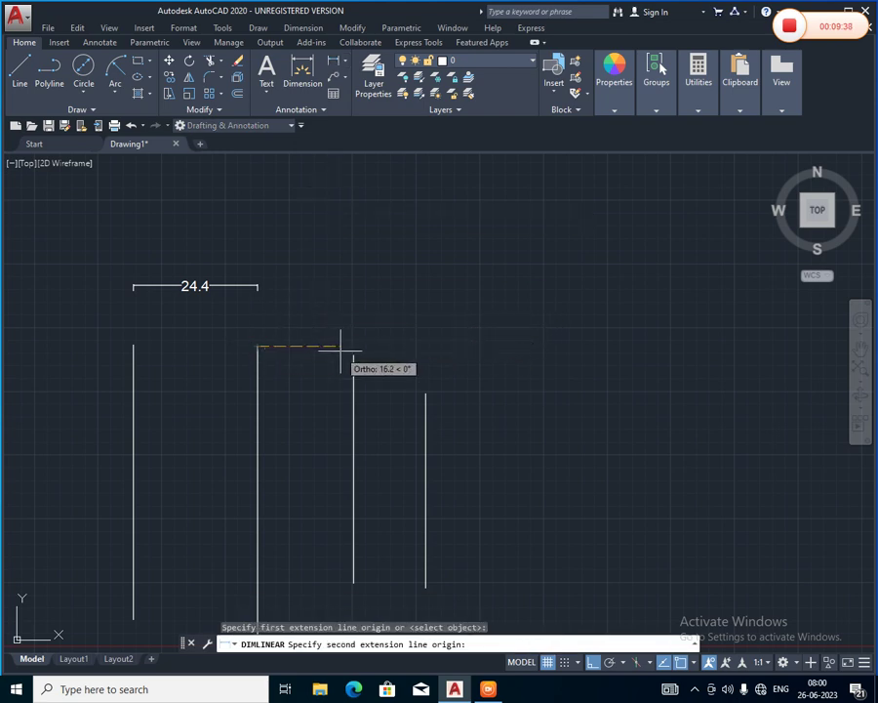
click(354, 354)
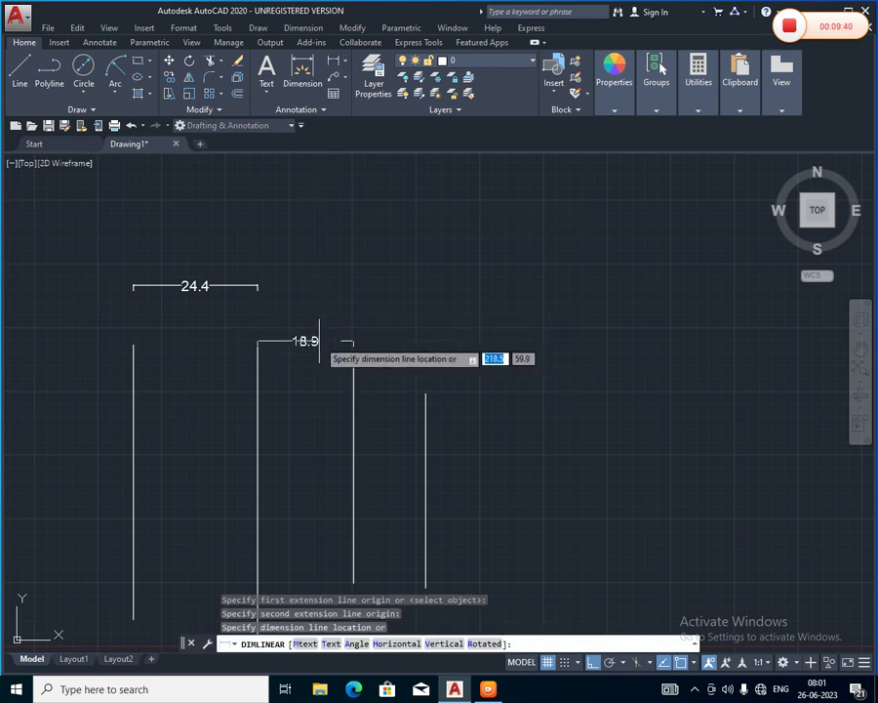
click(293, 346)
key(Return)
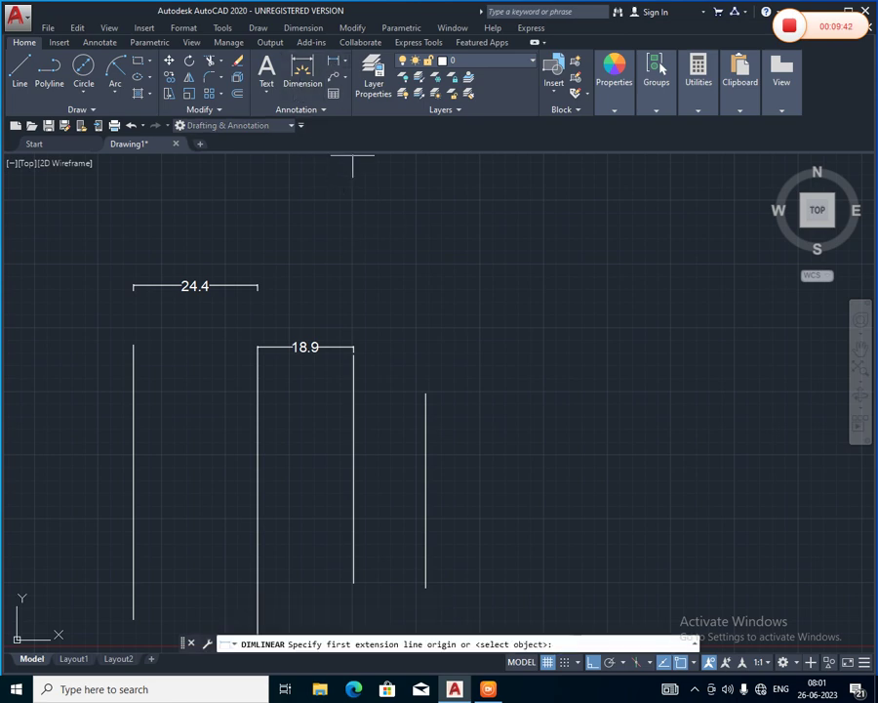
click(354, 354)
click(425, 394)
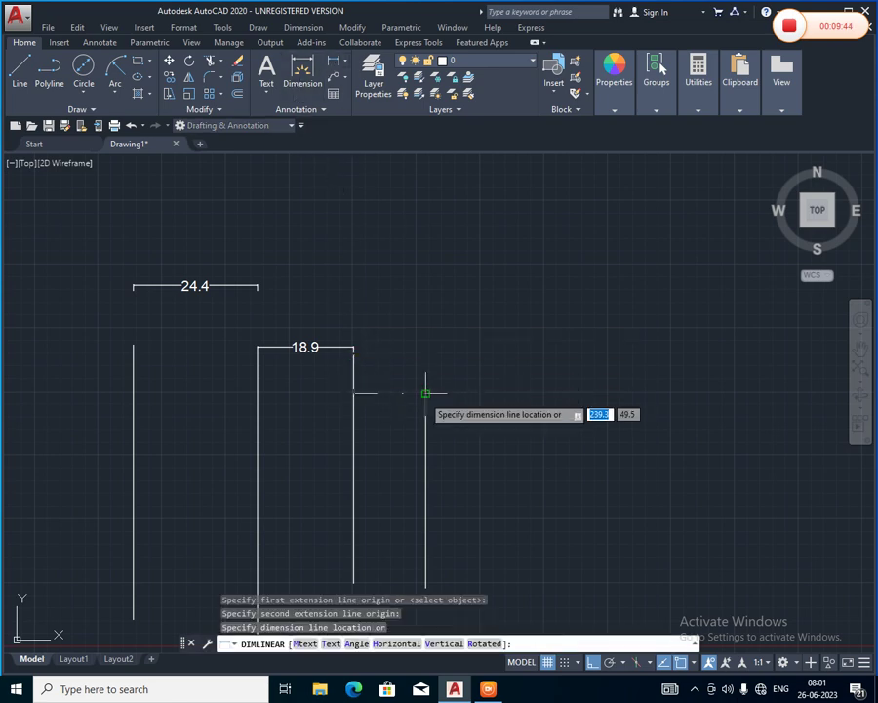
click(425, 394)
scroll(497, 438, down, 2)
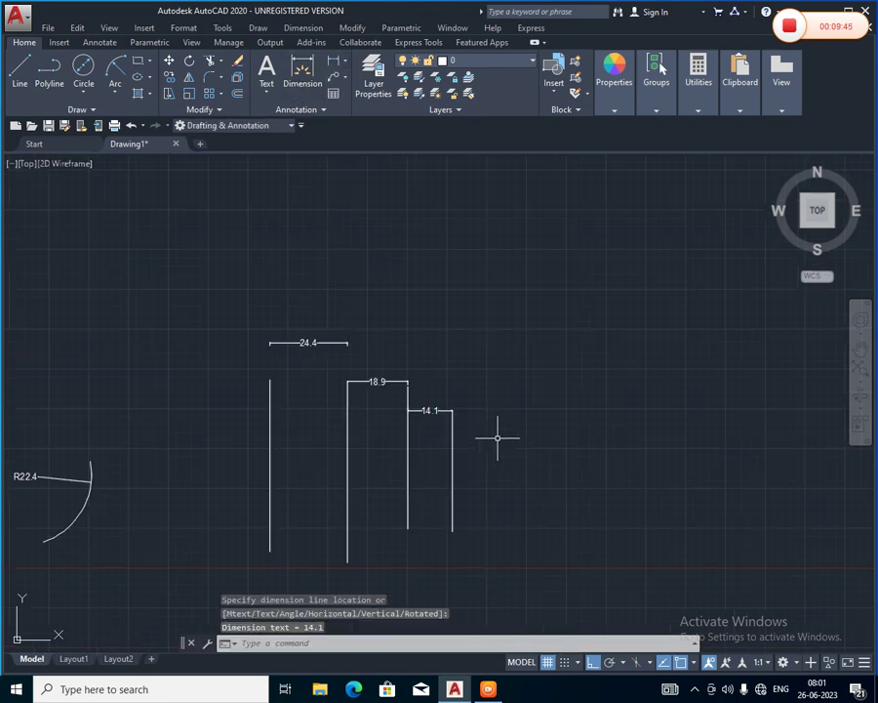
middle_drag(498, 438, 478, 395)
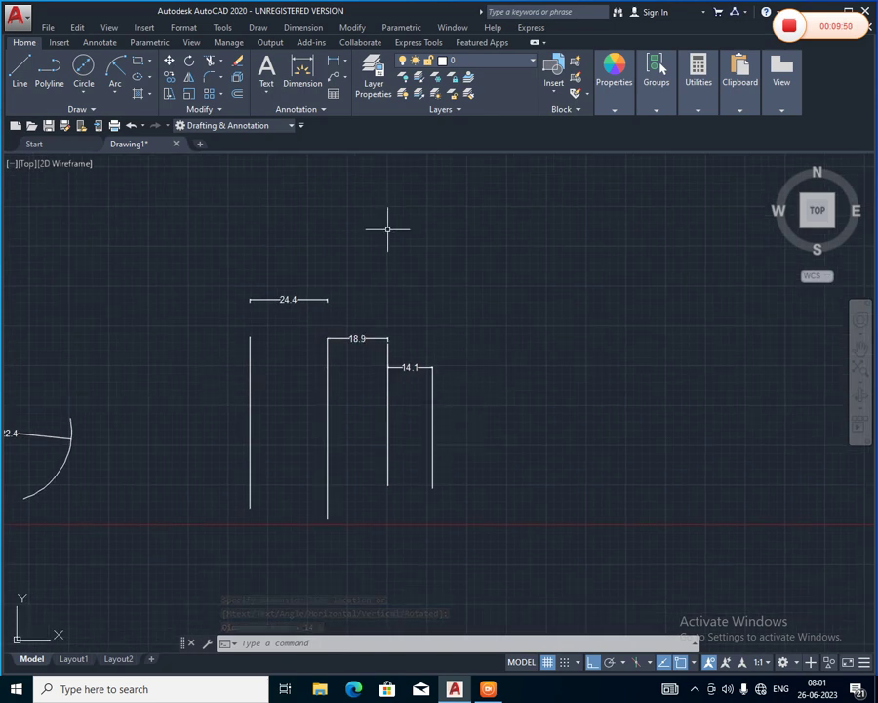
Add a continued 24.4 dimension, then cancel and undo the recent dimensions.
click(305, 28)
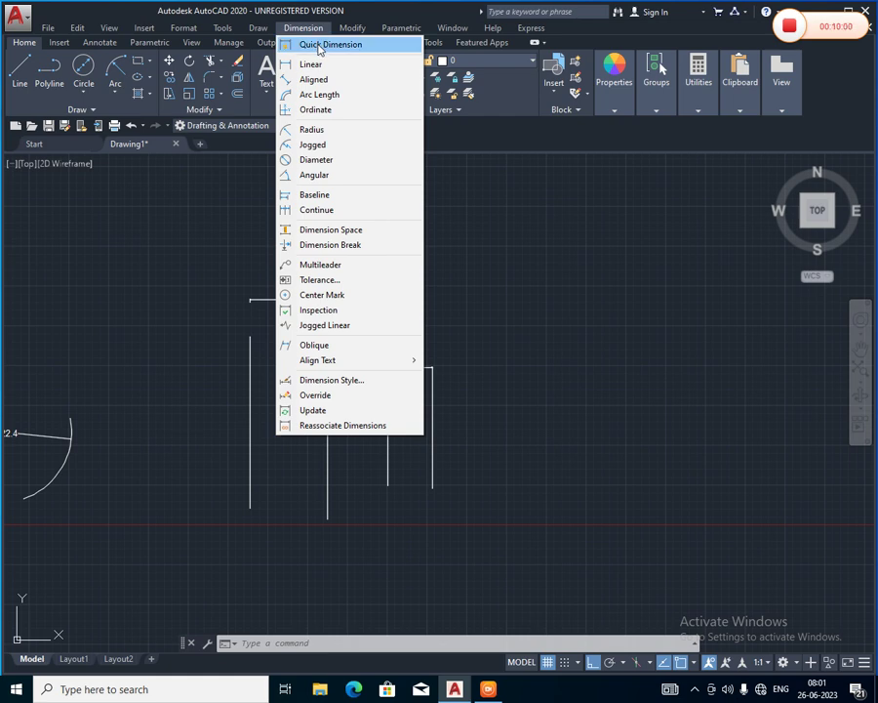
click(333, 208)
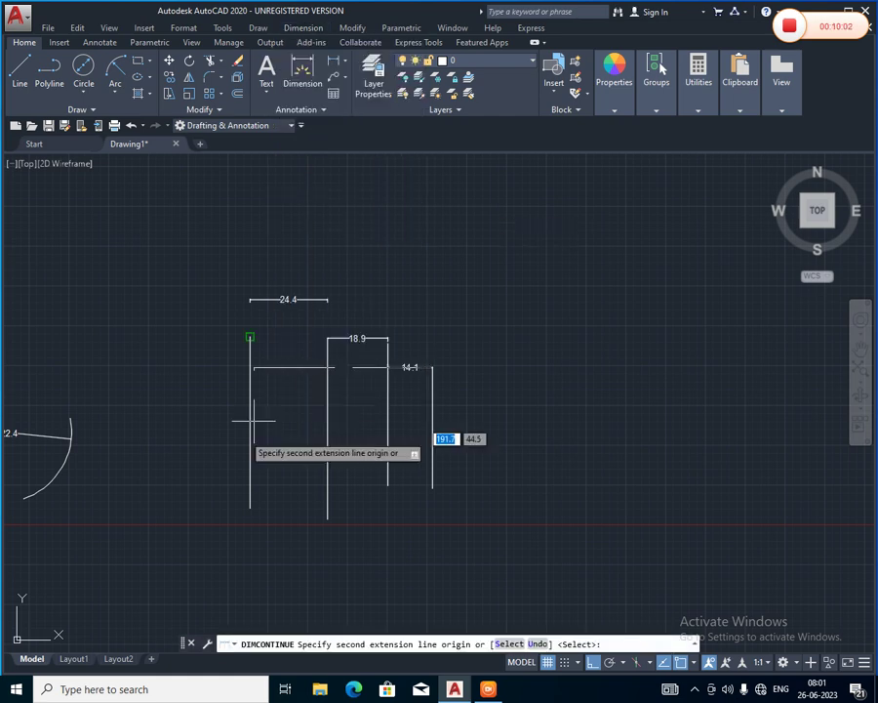
click(250, 506)
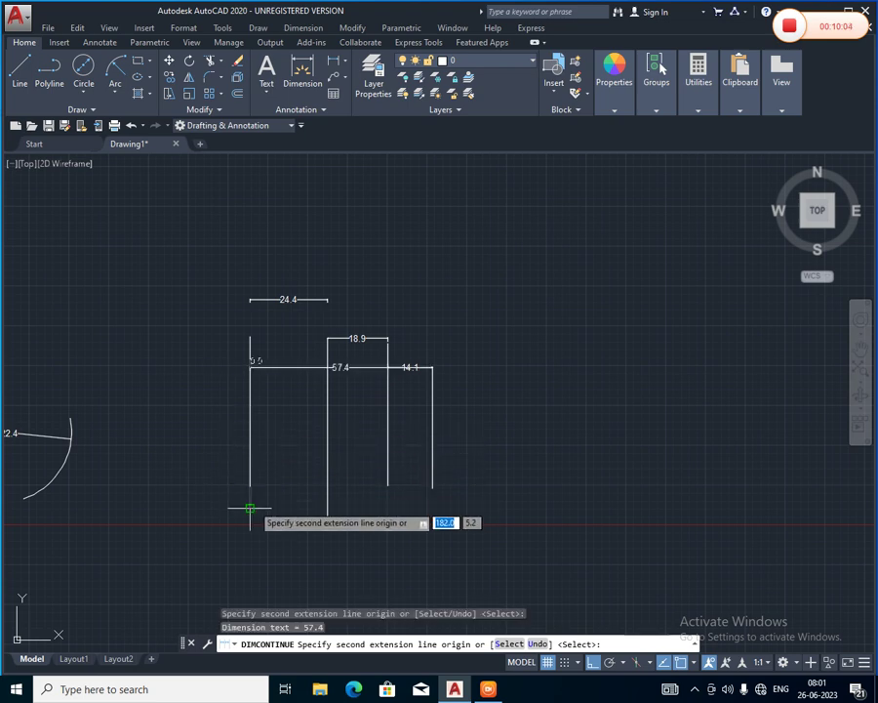
click(328, 507)
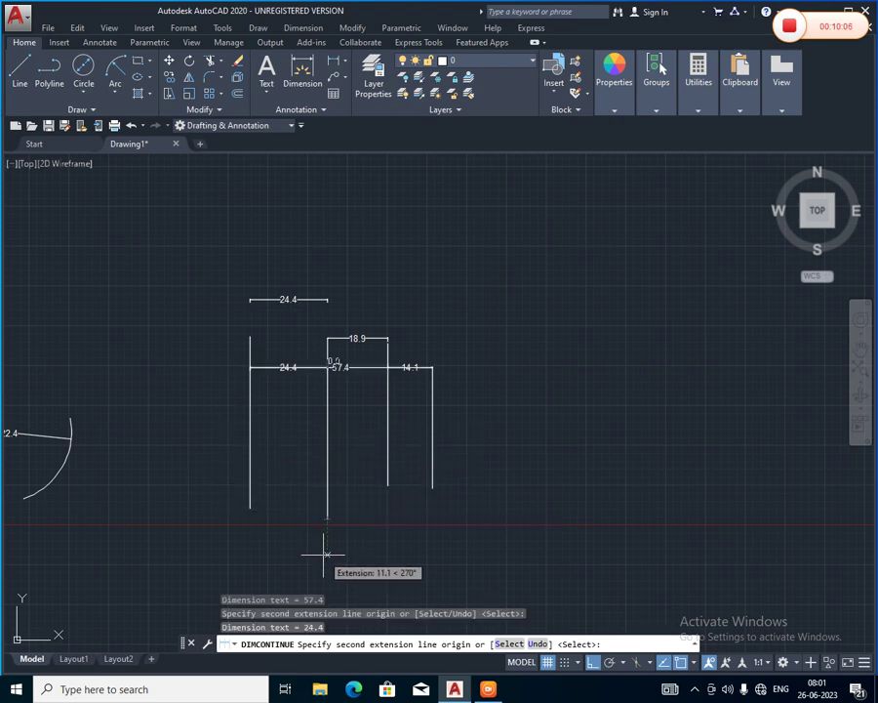
key(Escape)
key(ctrl+z)
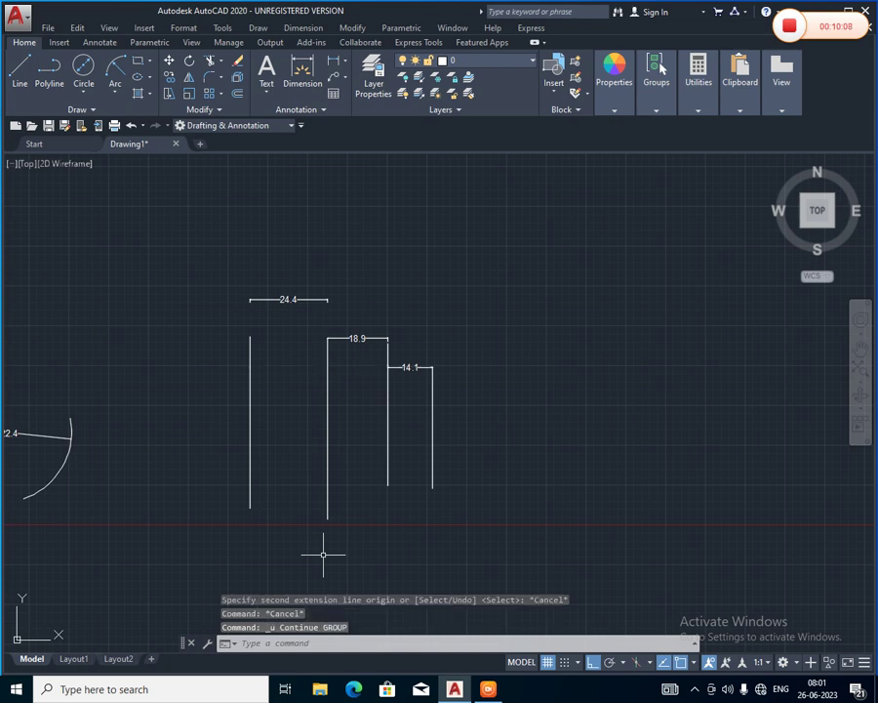
key(ctrl+z)
key(ctrl+z)
key(ctrl+z)
key(ctrl+z)
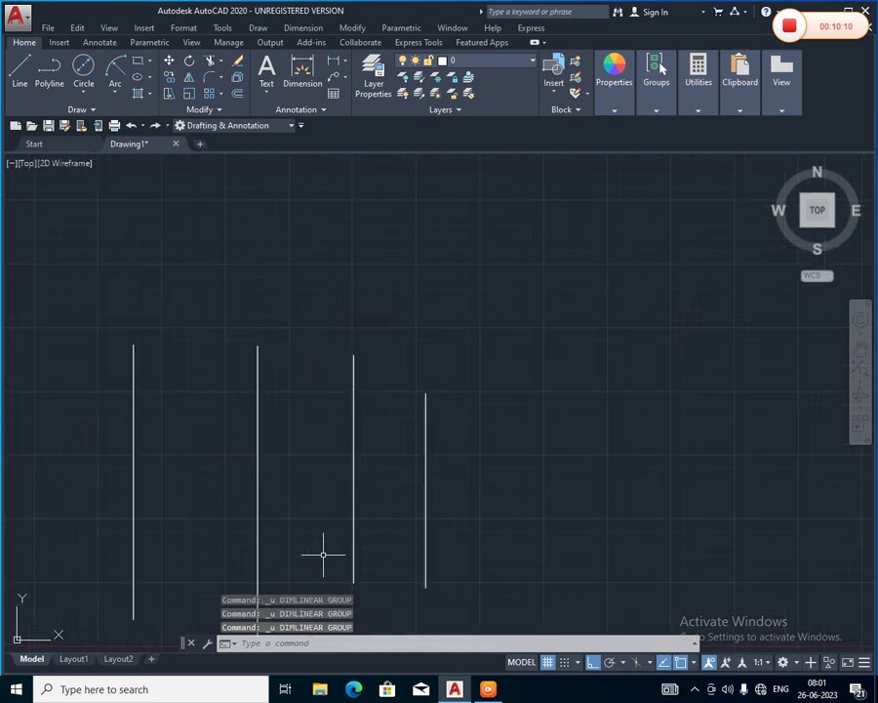
Try to continue dimensioning from the first two vertical lines, then cancel.
click(302, 28)
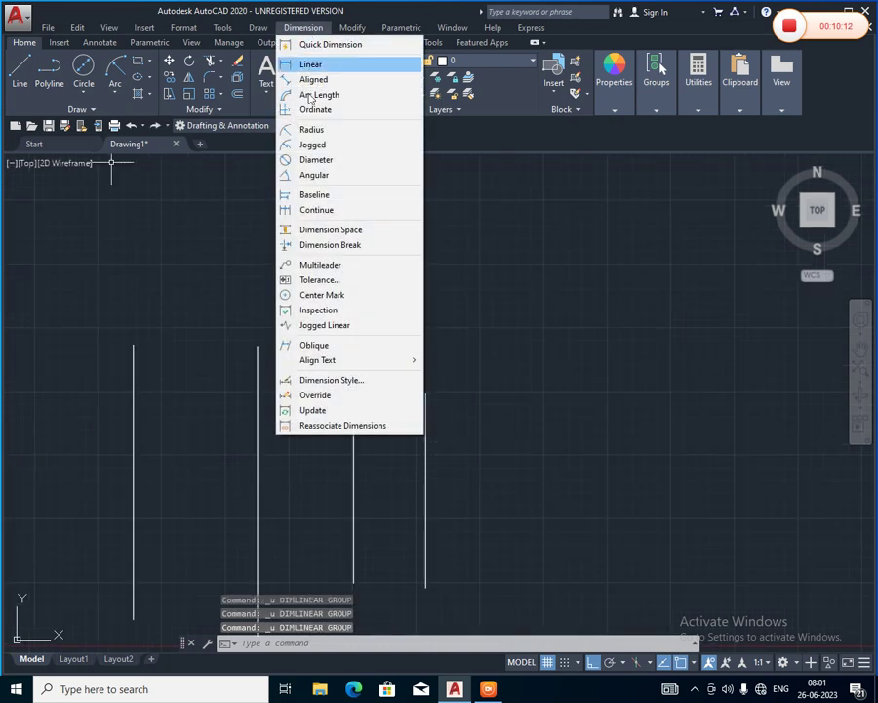
click(314, 210)
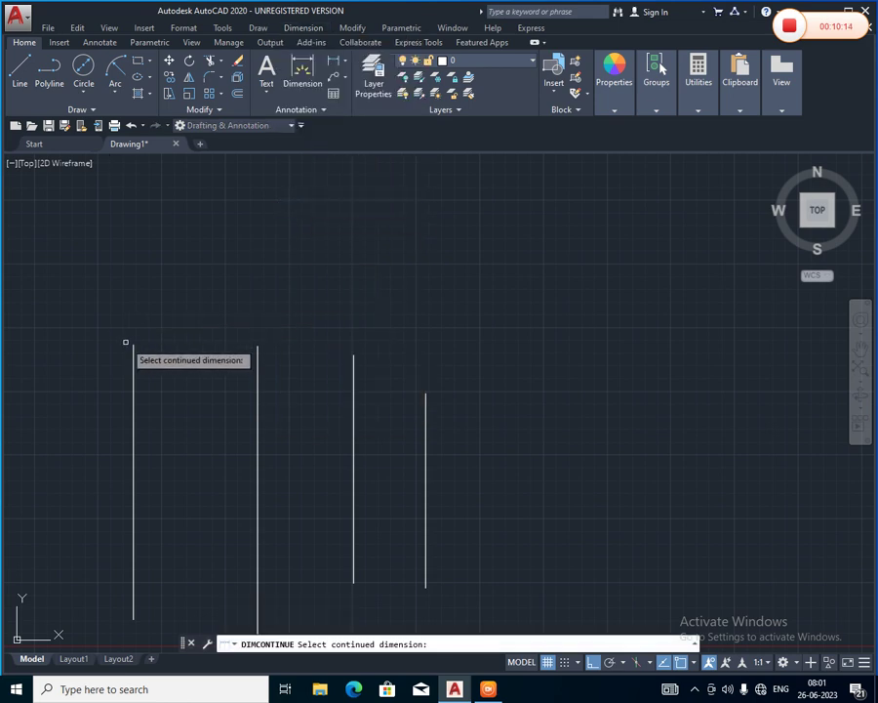
click(132, 344)
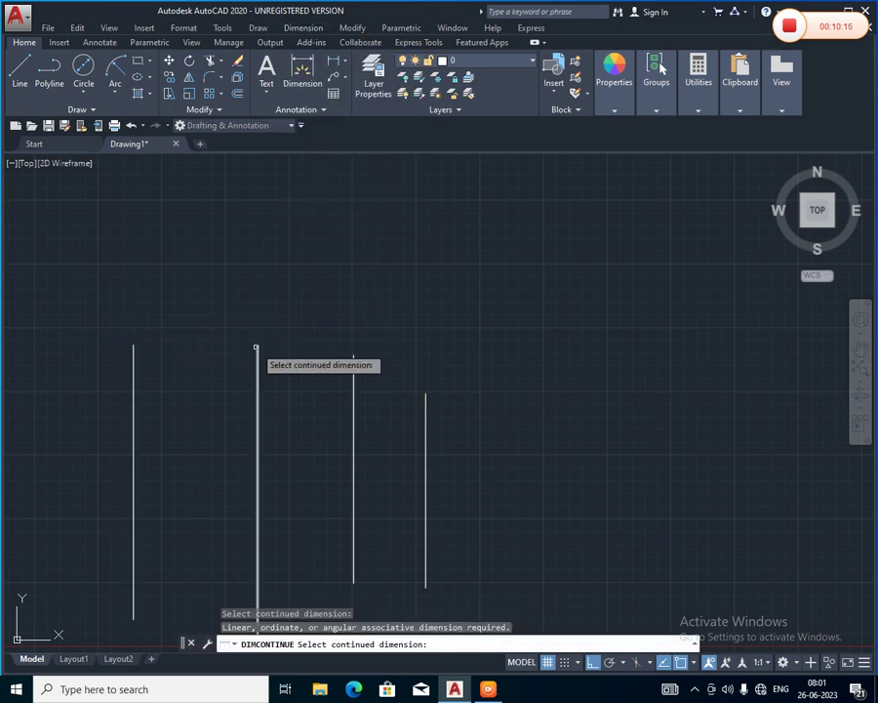
click(256, 345)
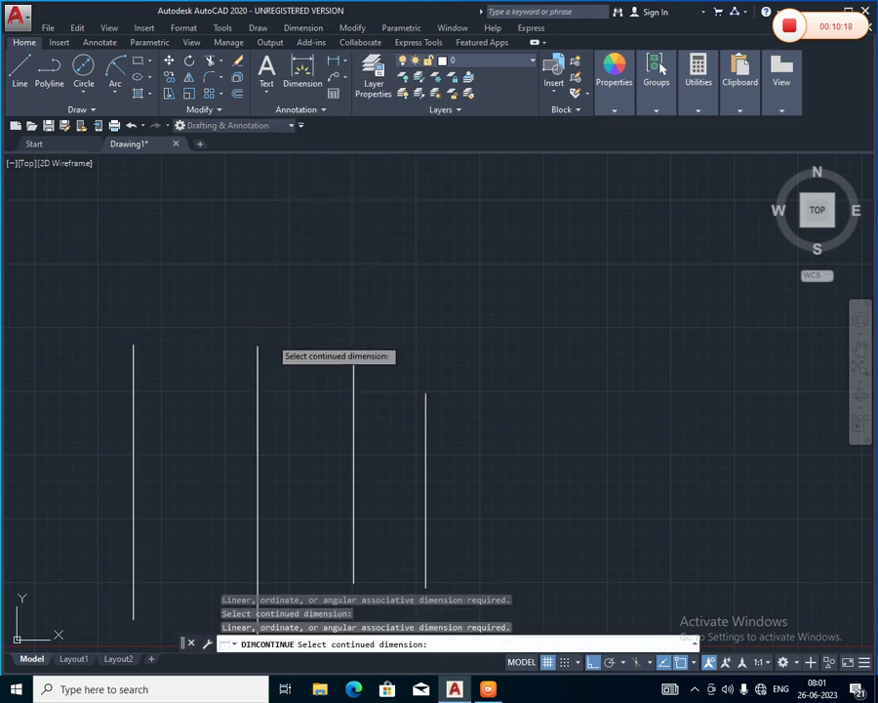
scroll(256, 340, down, 4)
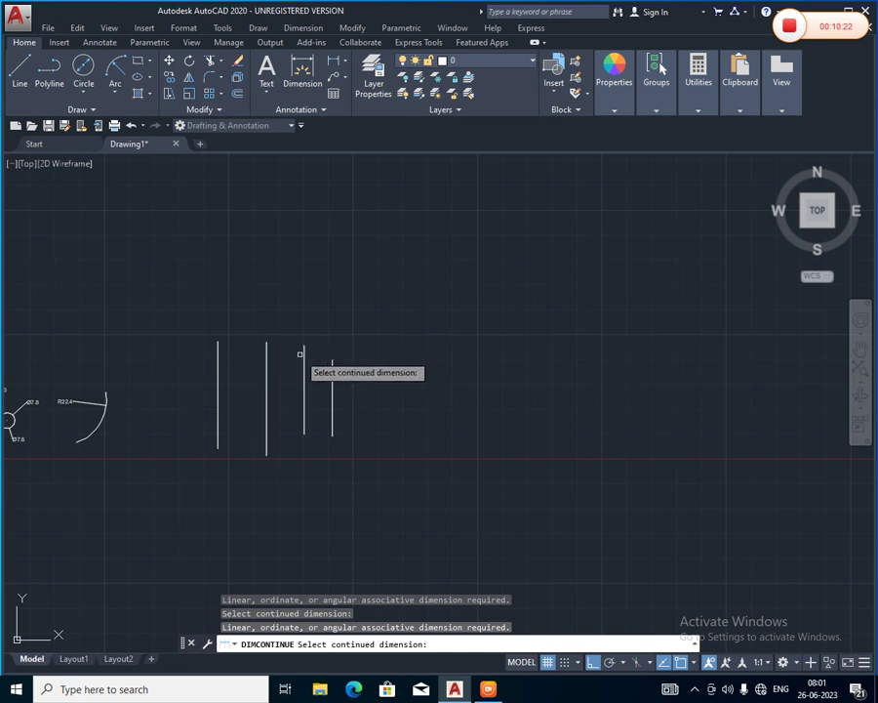
key(Escape)
key(Escape)
key(Escape)
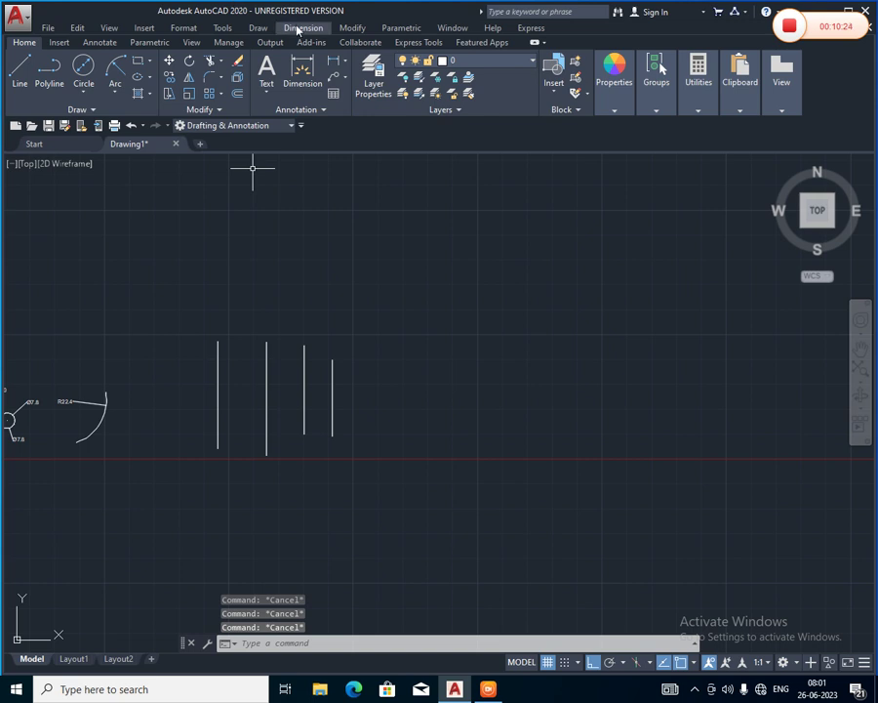
Retry continuing from the vertical lines, cancel, and start a linear dimension with DLI.
click(303, 27)
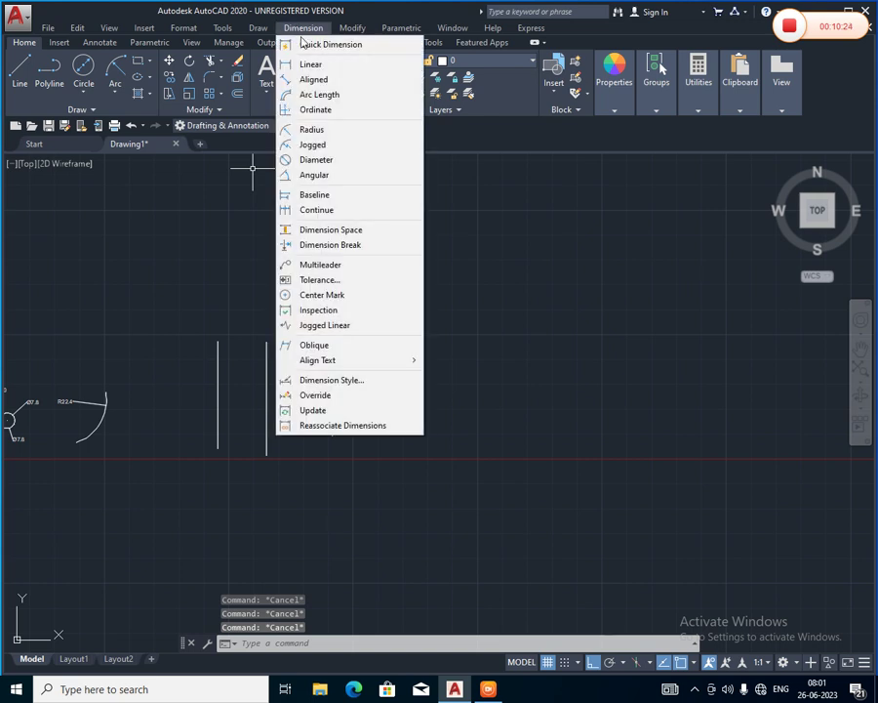
click(316, 211)
click(217, 343)
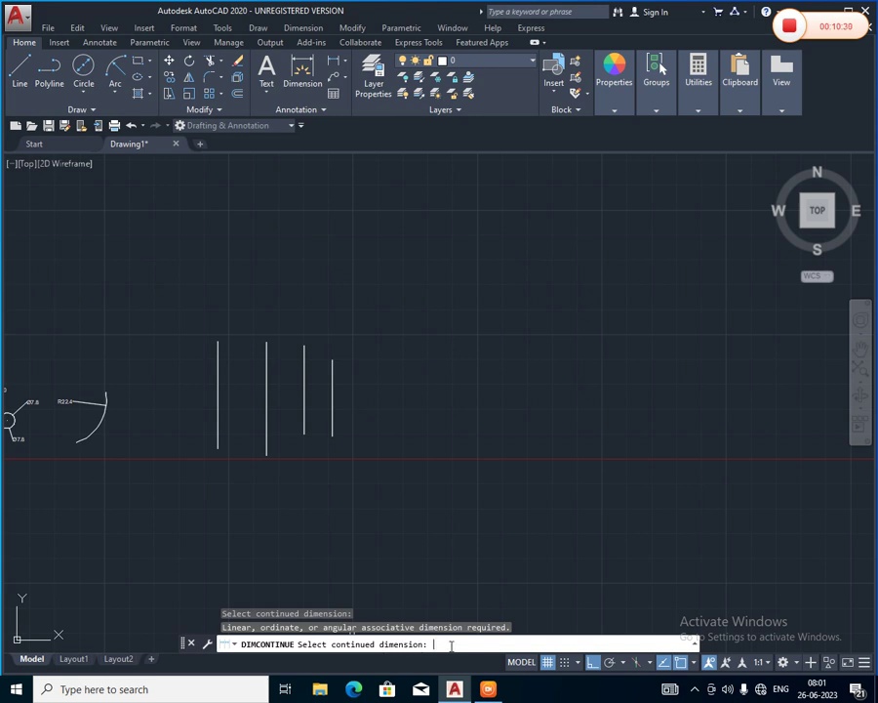
click(267, 342)
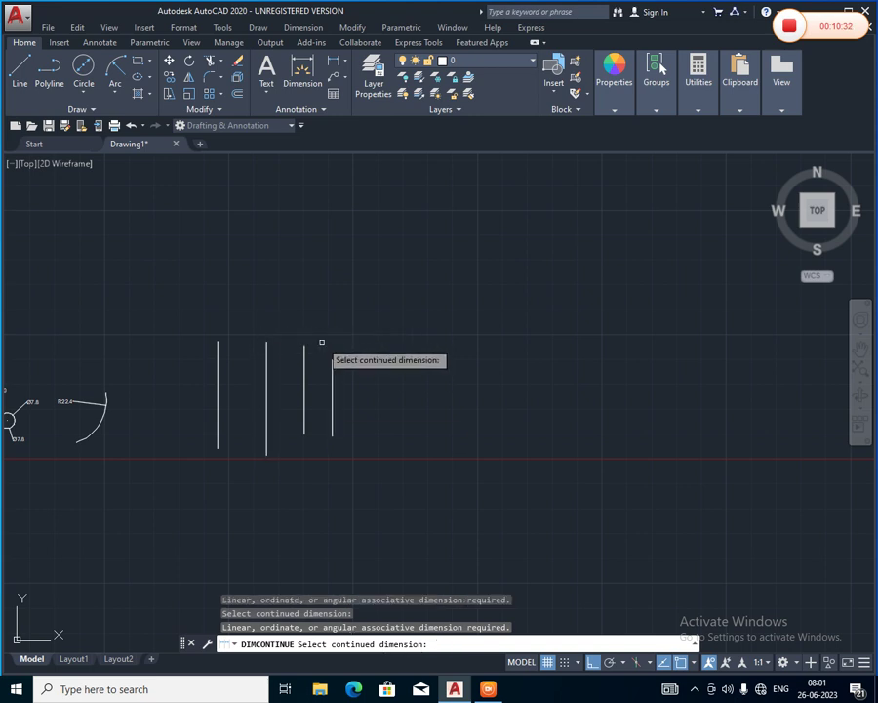
key(Escape)
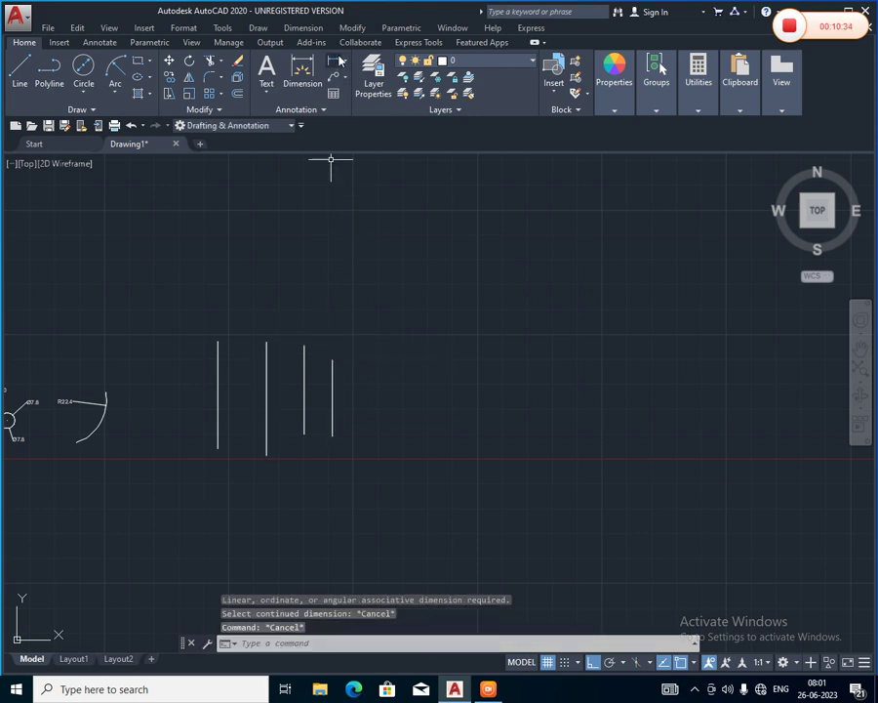
text(dli)
key(Return)
Dimension the 24.4 gap, then chain continued 18.9 and 16.4 dimensions.
click(217, 340)
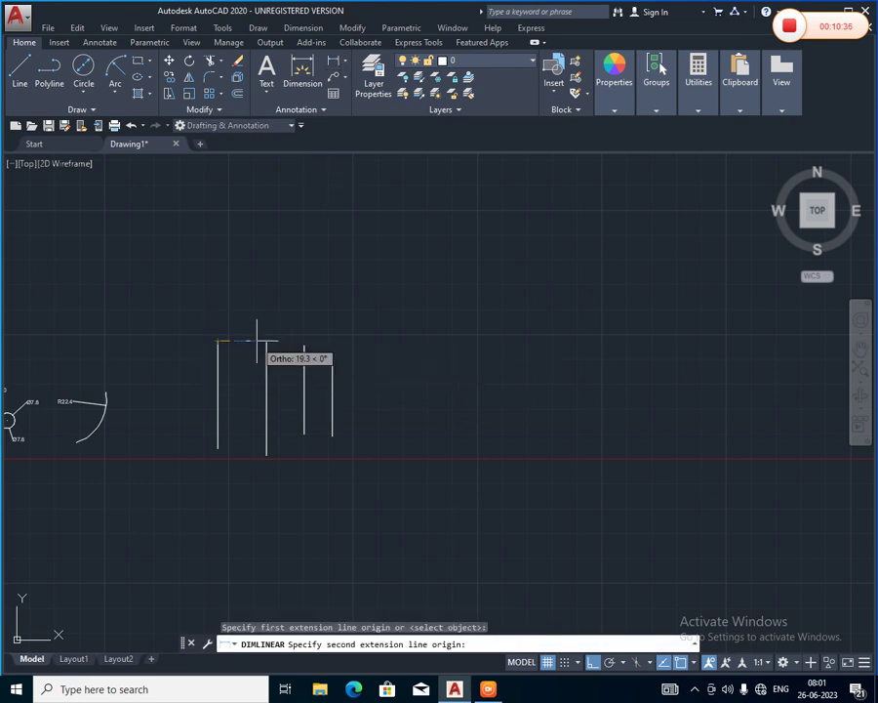
click(266, 341)
click(331, 316)
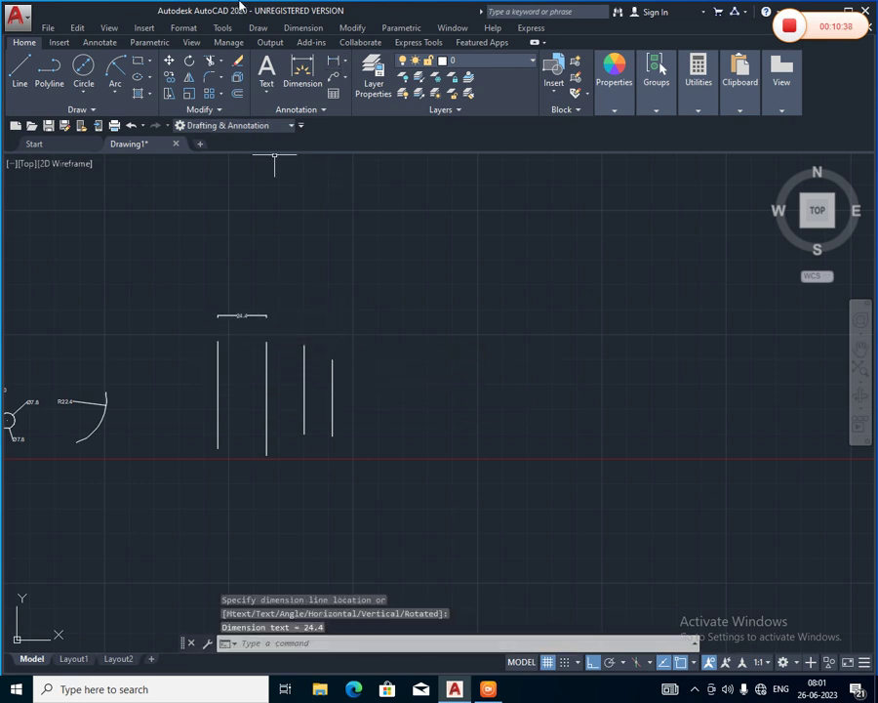
click(302, 27)
click(315, 210)
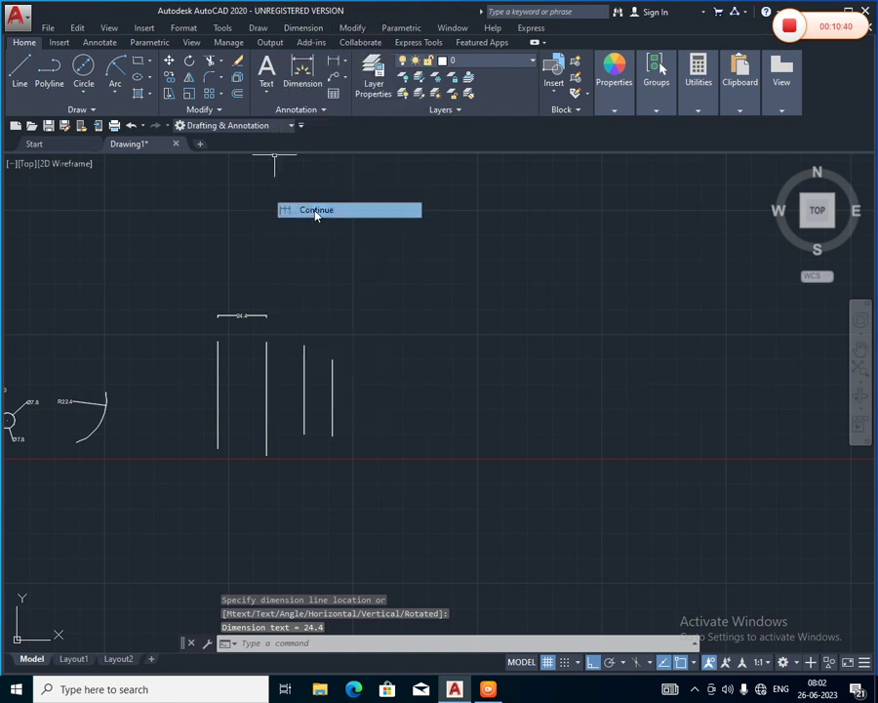
click(304, 336)
click(330, 344)
Extend the chain with a final 17.3 dimension to the last line.
scroll(327, 342, up, 4)
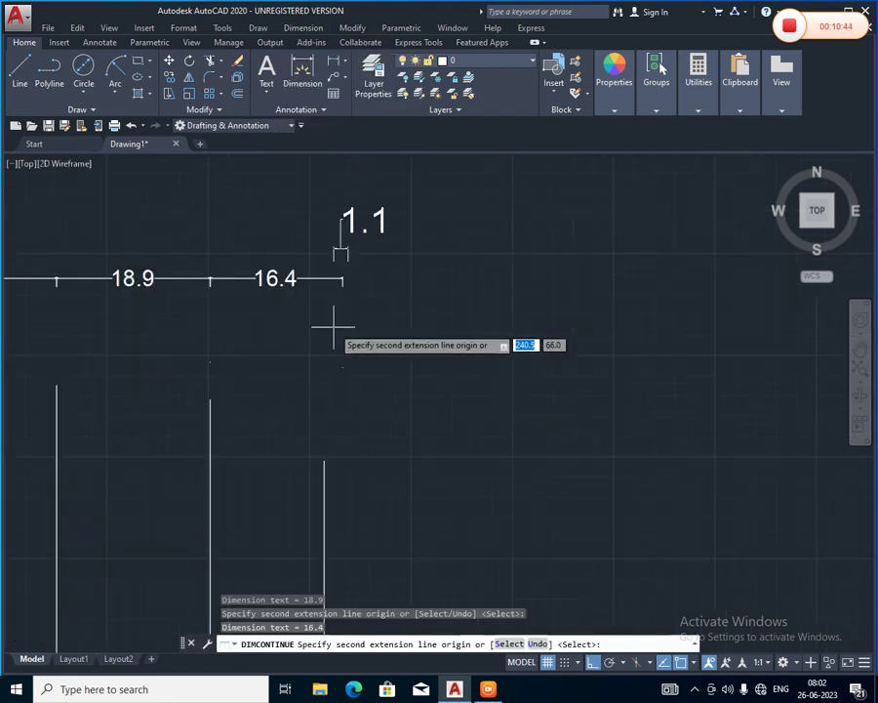
scroll(333, 328, up, 2)
scroll(332, 327, down, 3)
middle_drag(355, 349, 420, 361)
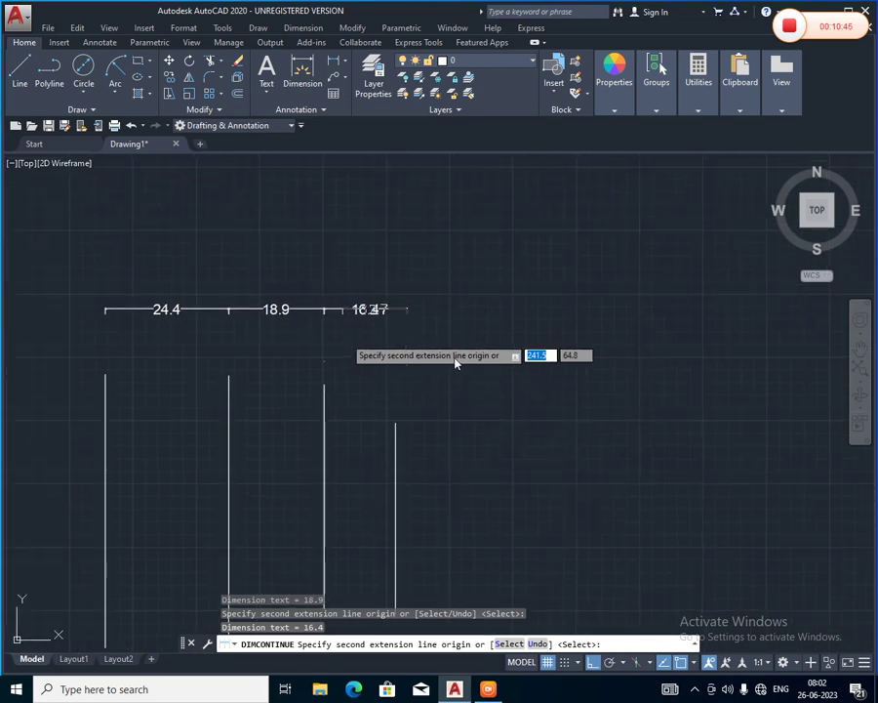
click(494, 400)
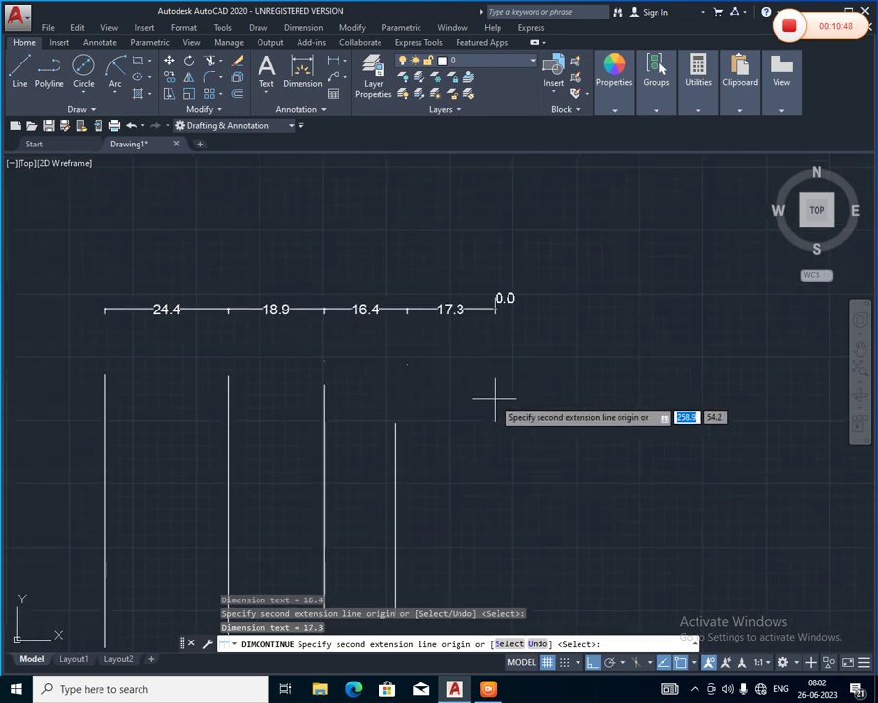
key(Escape)
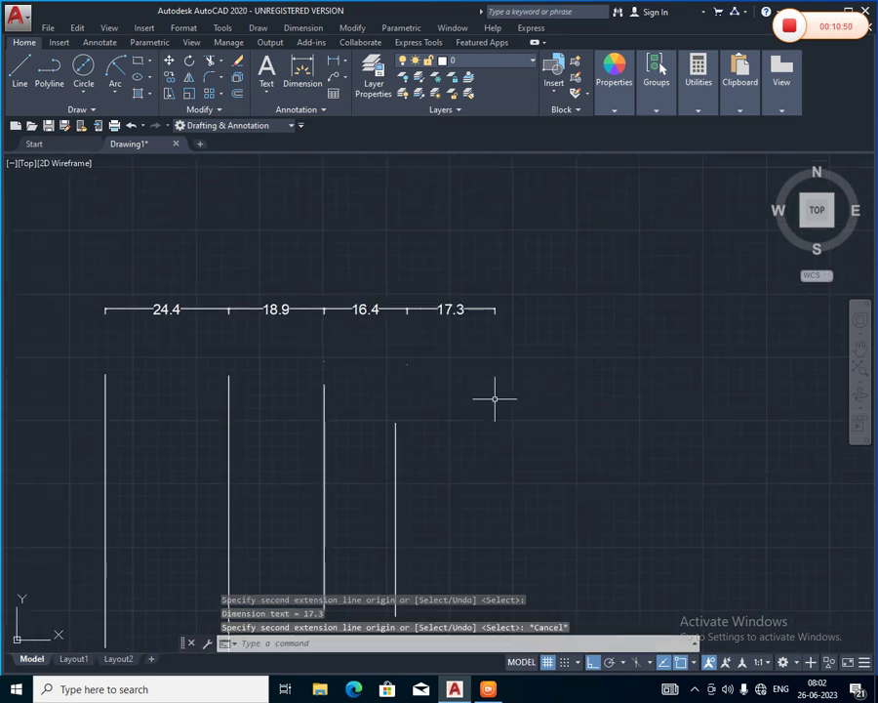
scroll(495, 400, down, 3)
middle_drag(495, 396, 537, 361)
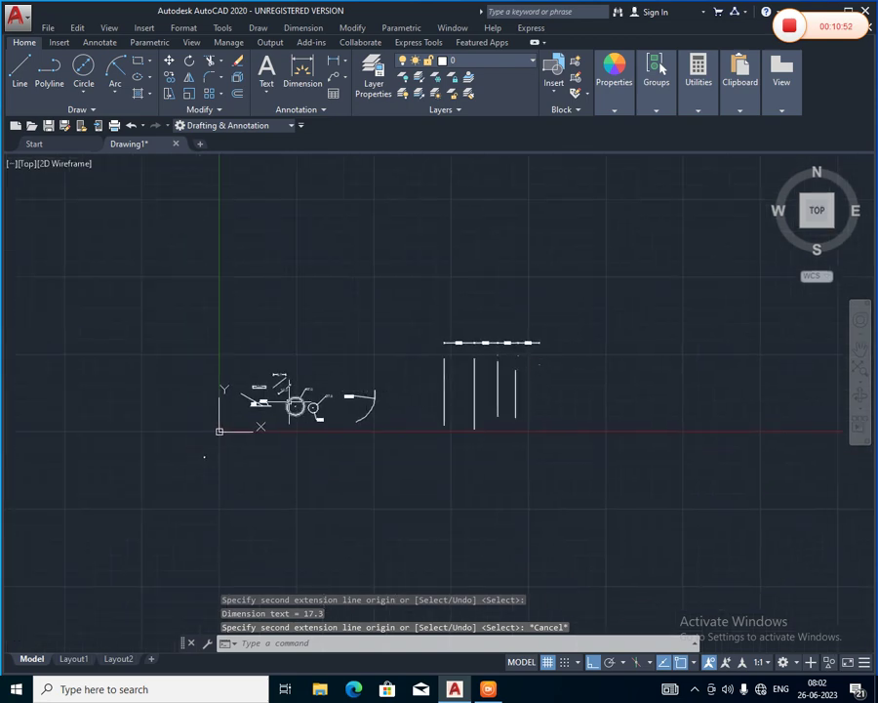
Draw a horizontal line in open space below the earlier shapes.
scroll(289, 394, up, 3)
middle_drag(289, 394, 234, 236)
scroll(254, 355, up, 2)
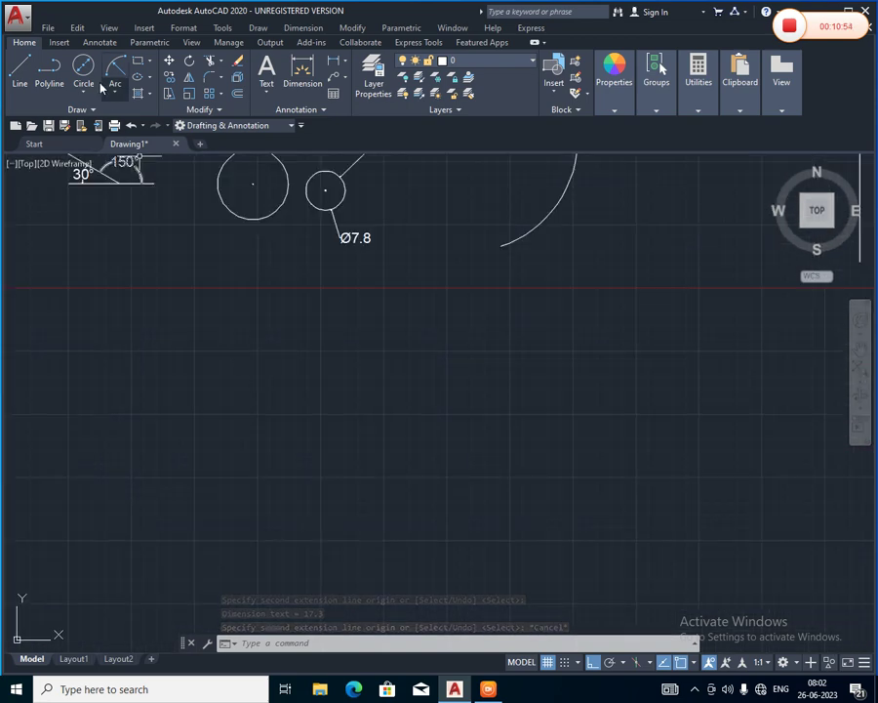
click(19, 73)
click(109, 390)
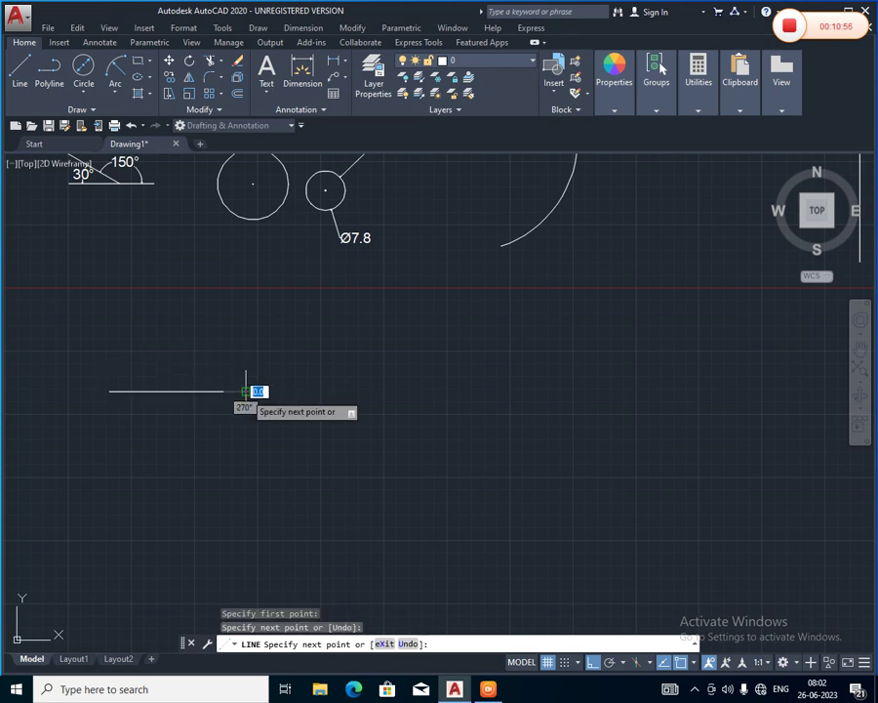
click(246, 390)
key(Return)
Draw a centre-radius circle to the right of the new line.
click(84, 92)
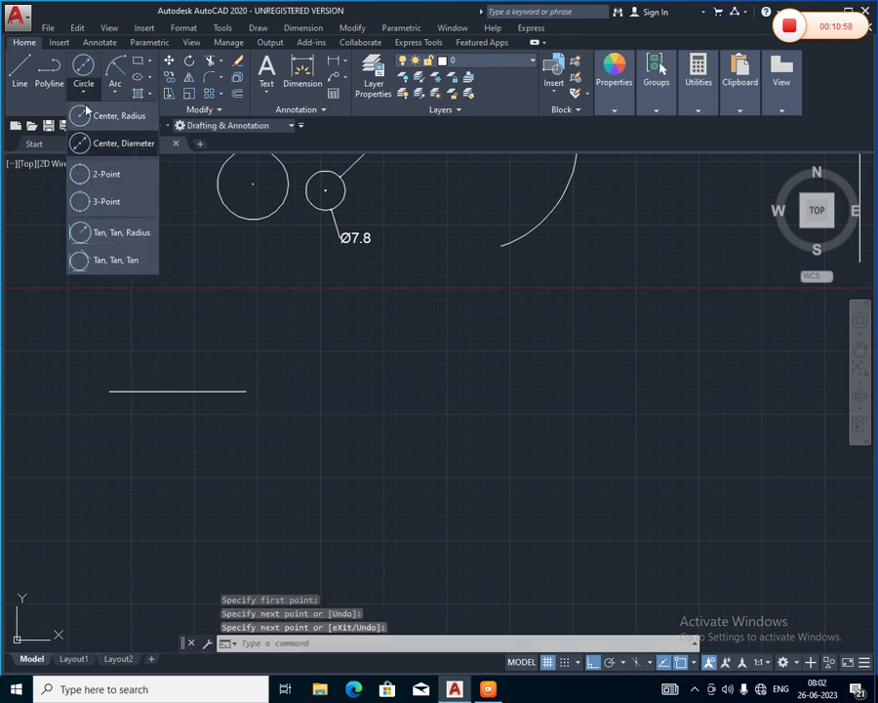
click(88, 113)
click(318, 387)
click(346, 416)
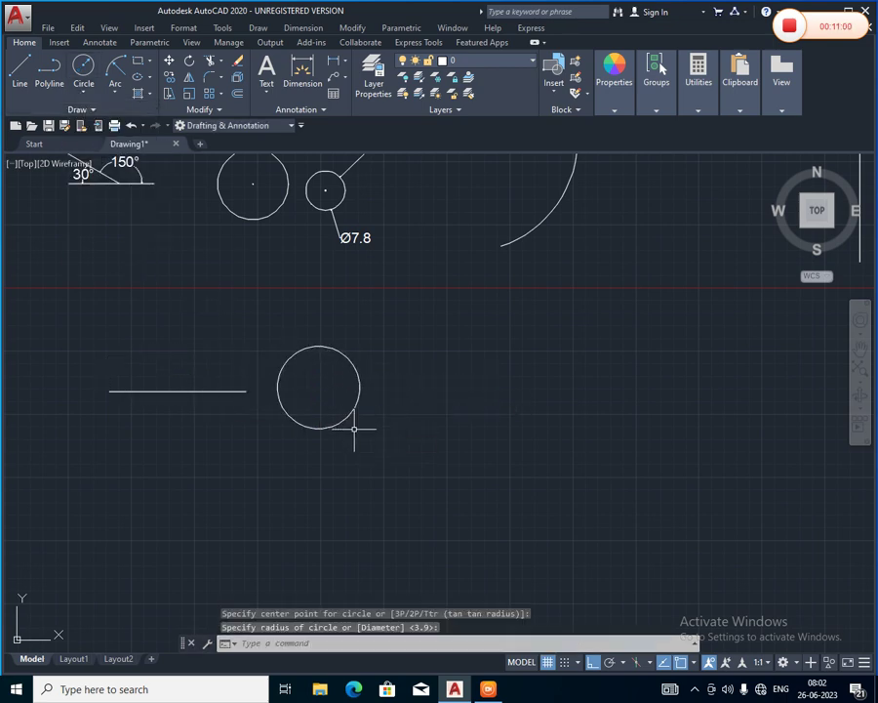
Draw a start-end-radius arc to the right of the new circle.
click(115, 94)
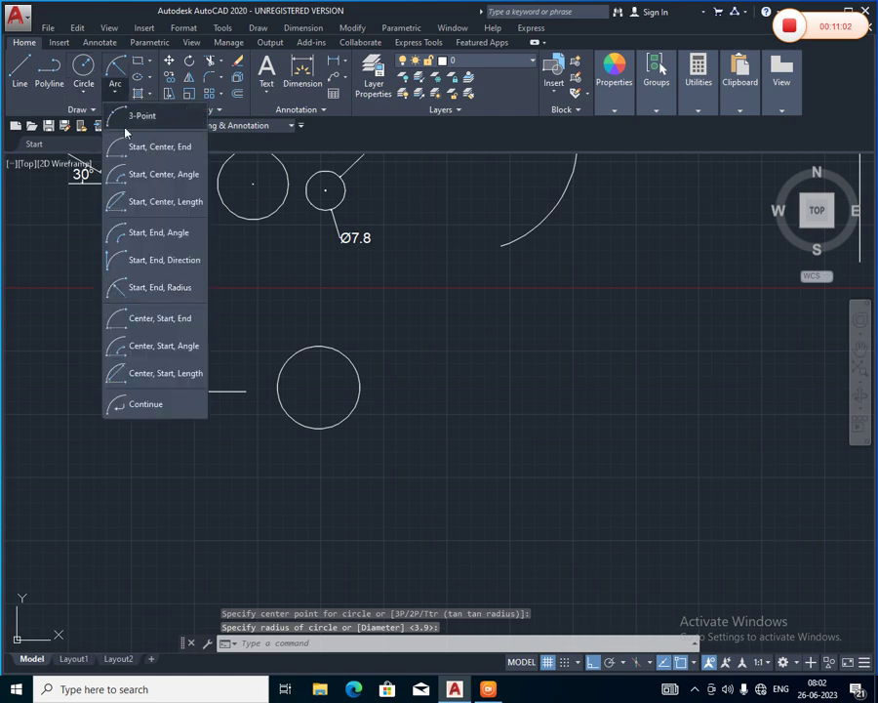
click(146, 288)
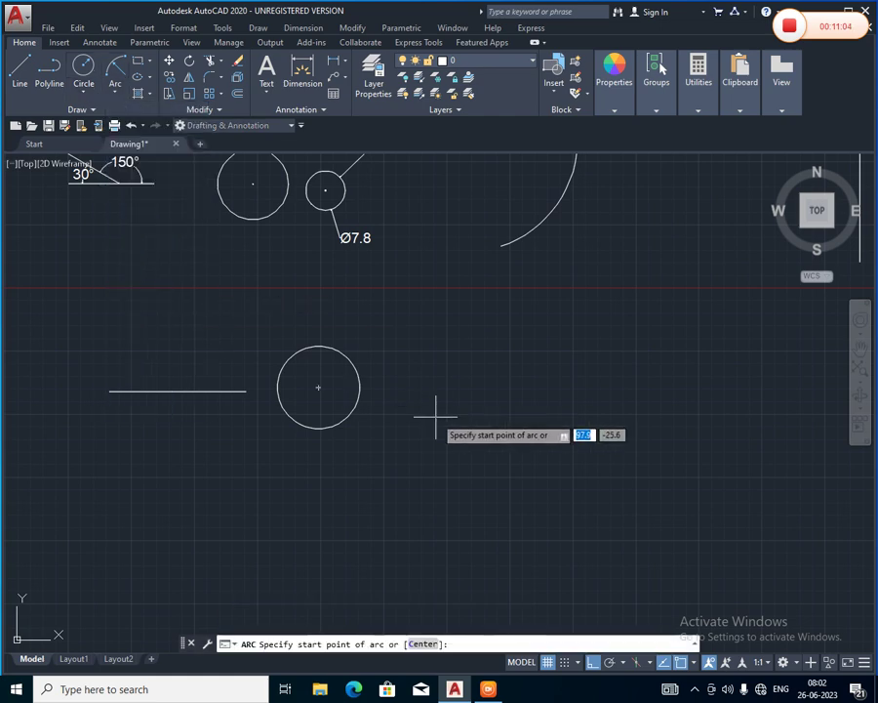
click(435, 416)
click(501, 346)
click(502, 410)
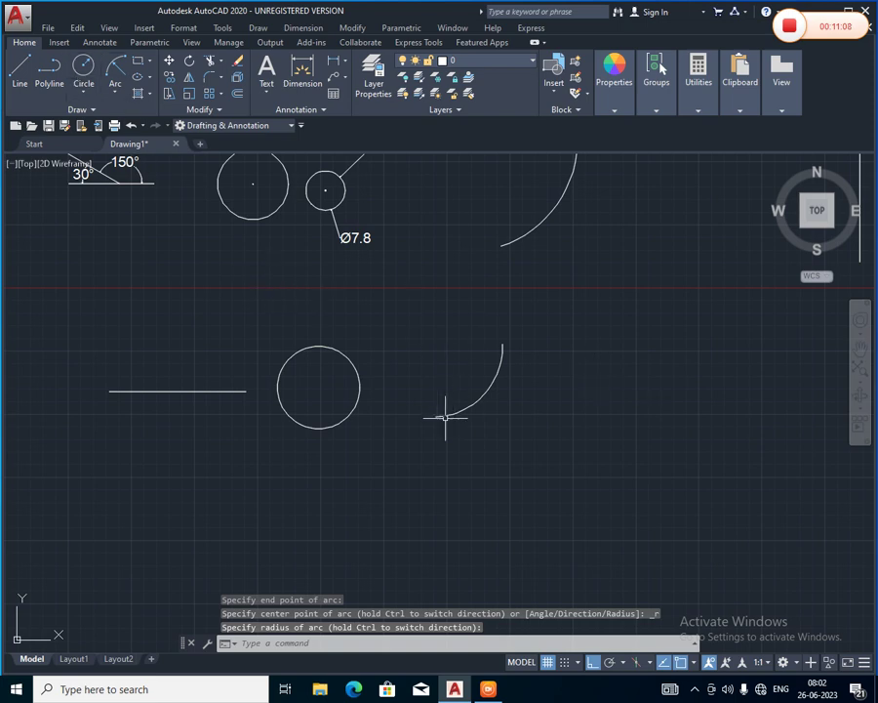
click(341, 61)
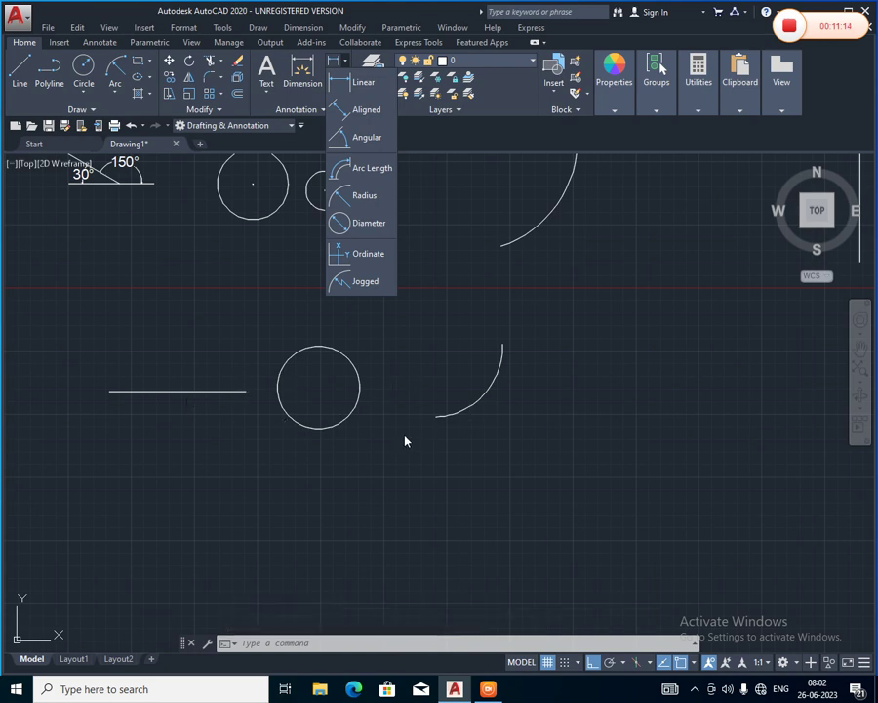
key(Escape)
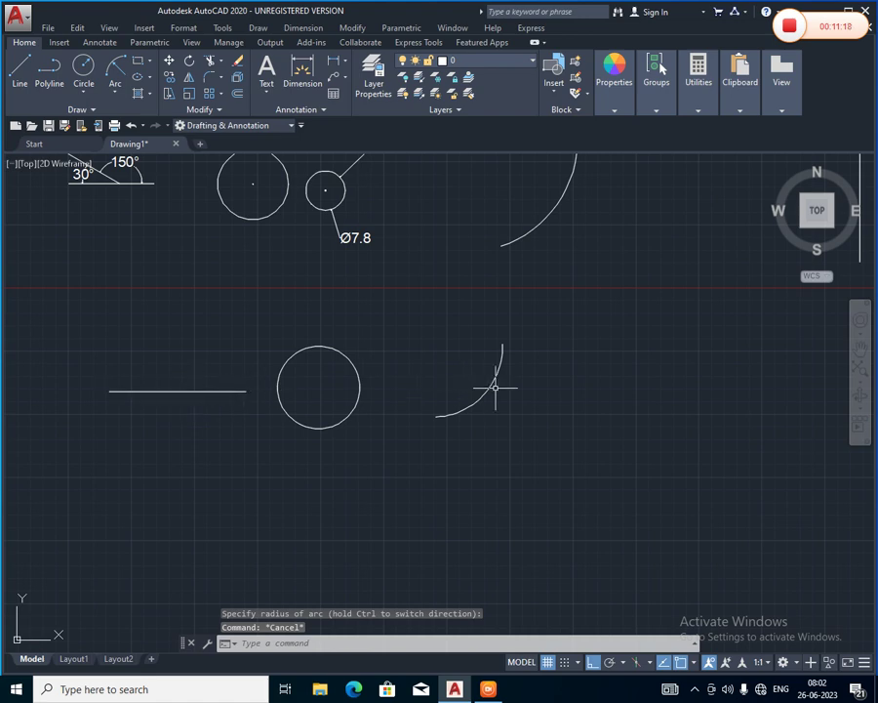
Quick-dimension the lower line with a 27.0 dimension placed above it.
click(303, 27)
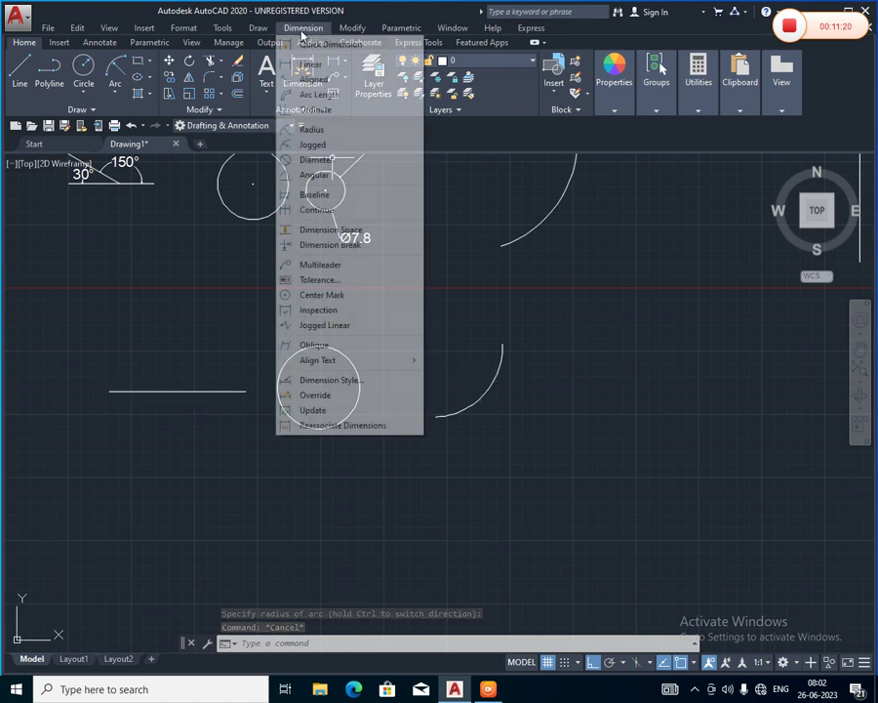
click(304, 46)
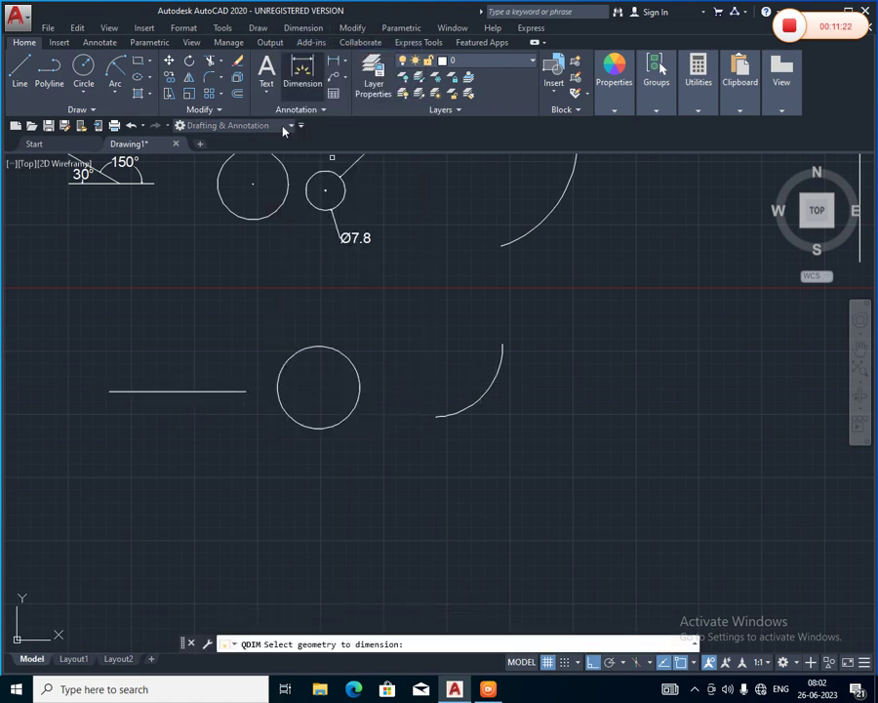
click(108, 390)
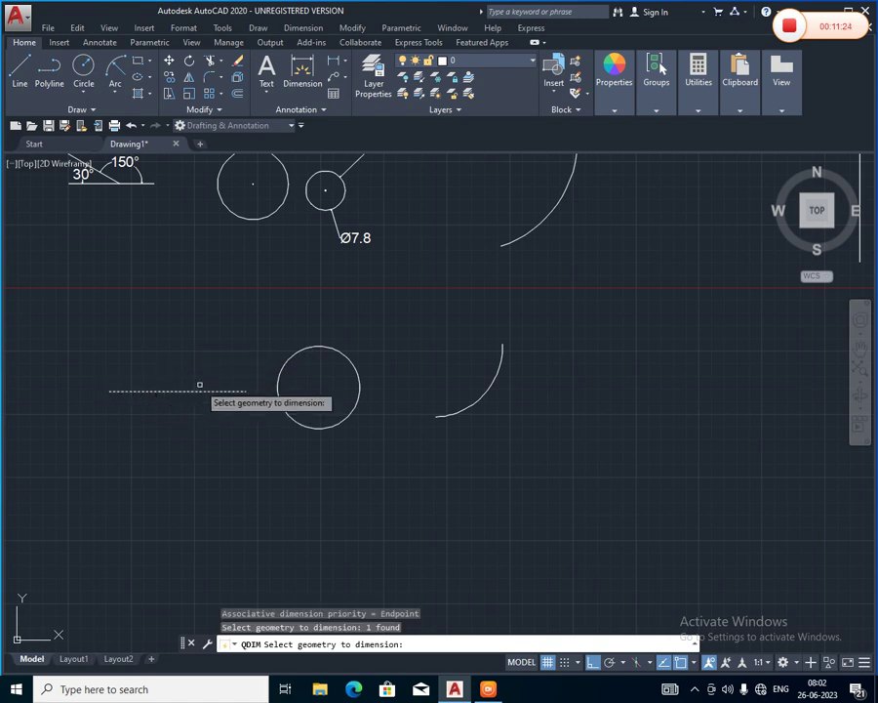
key(Return)
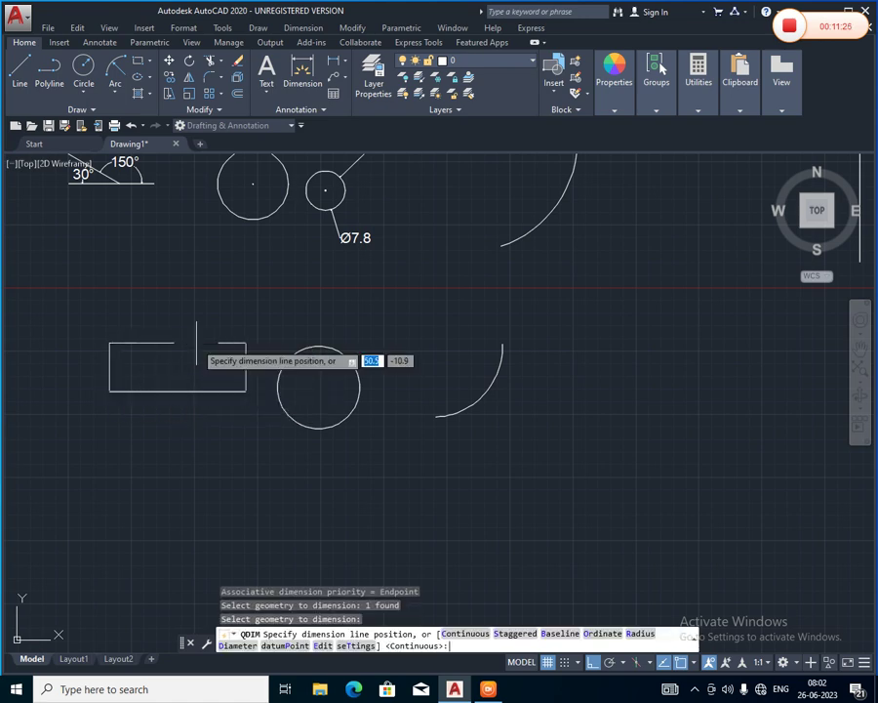
click(196, 341)
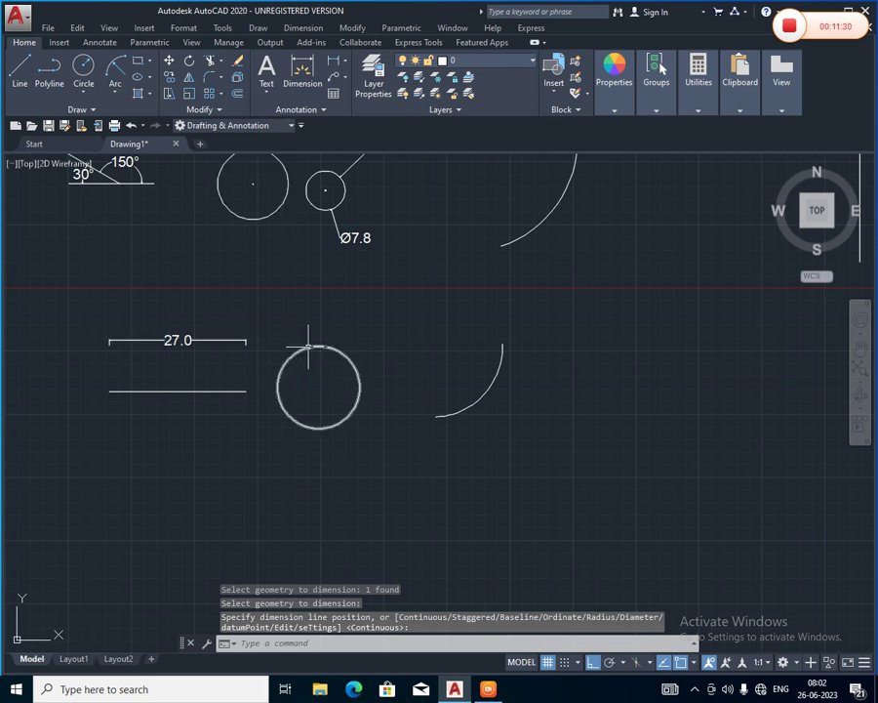
Quick-dimension the circle as R8.1 and the arc as R13.8.
key(Return)
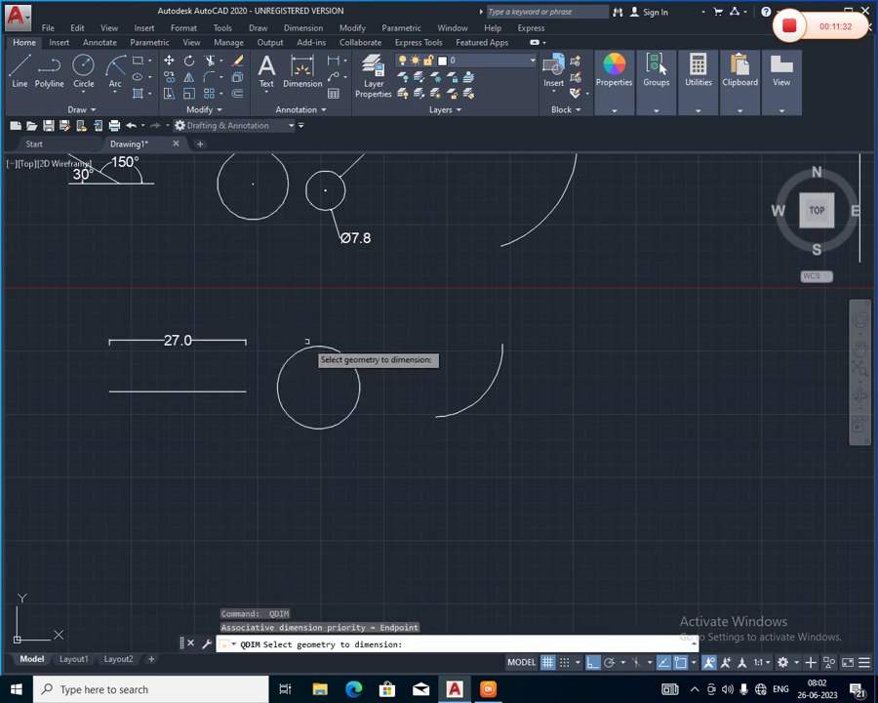
click(306, 346)
key(Return)
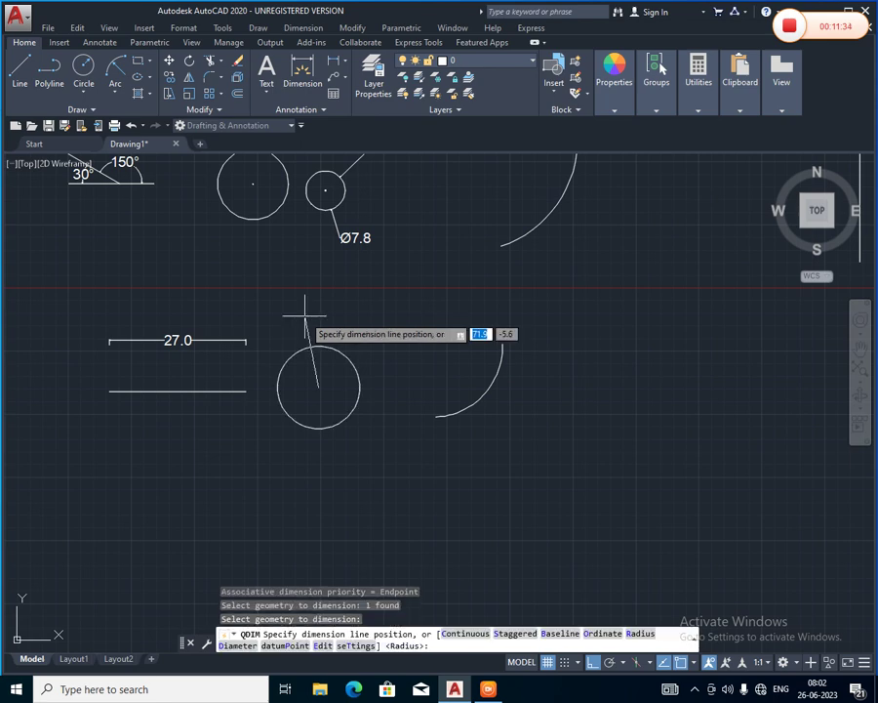
click(299, 301)
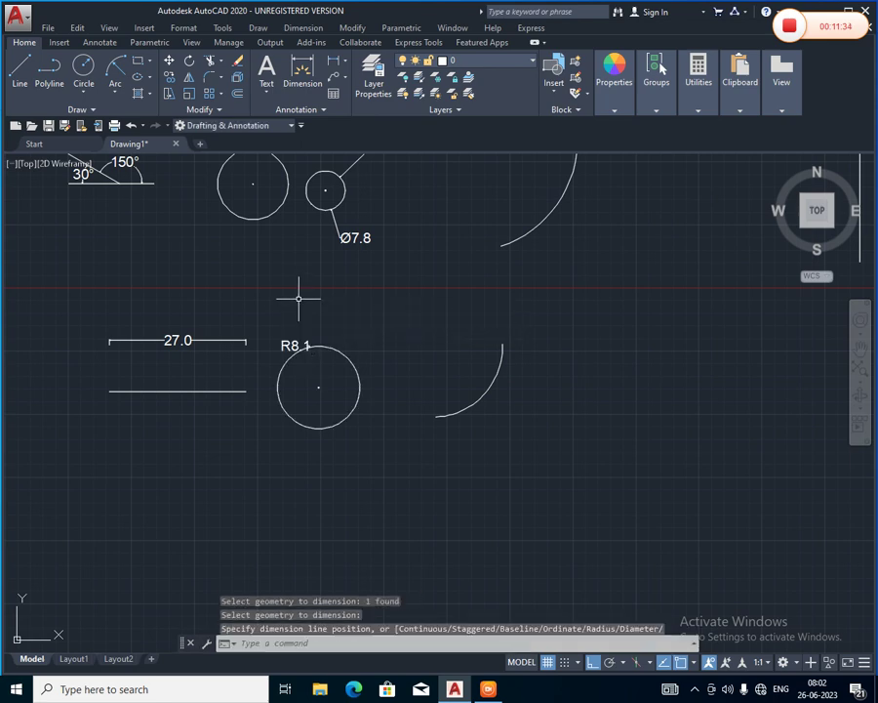
click(495, 357)
key(Return)
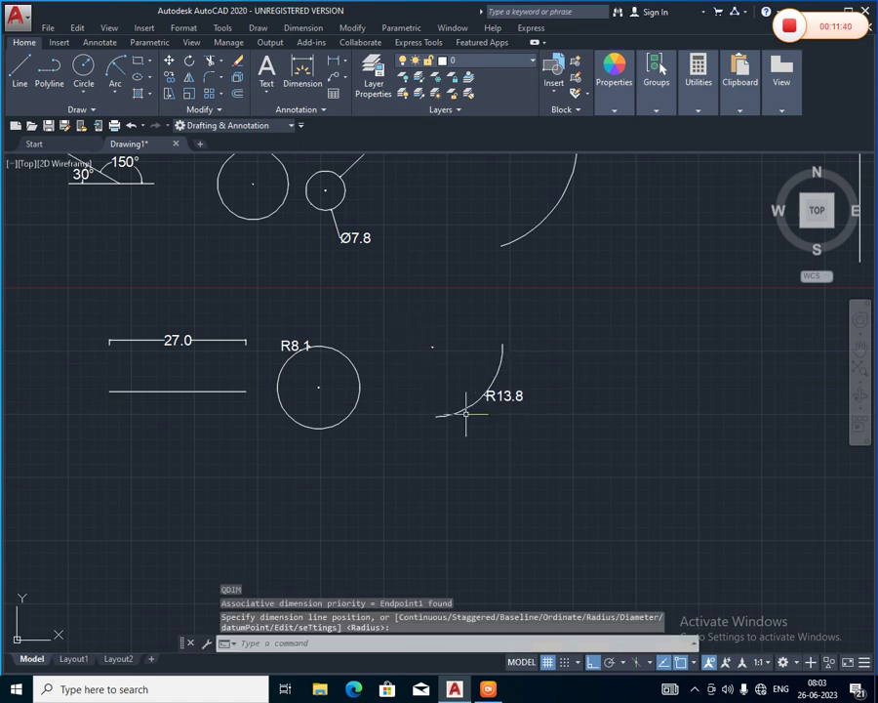
mouse_move(329, 443)
middle_down()
mouse_move(376, 457)
mouse_move(397, 478)
middle_up()
scroll(376, 456, up, 2)
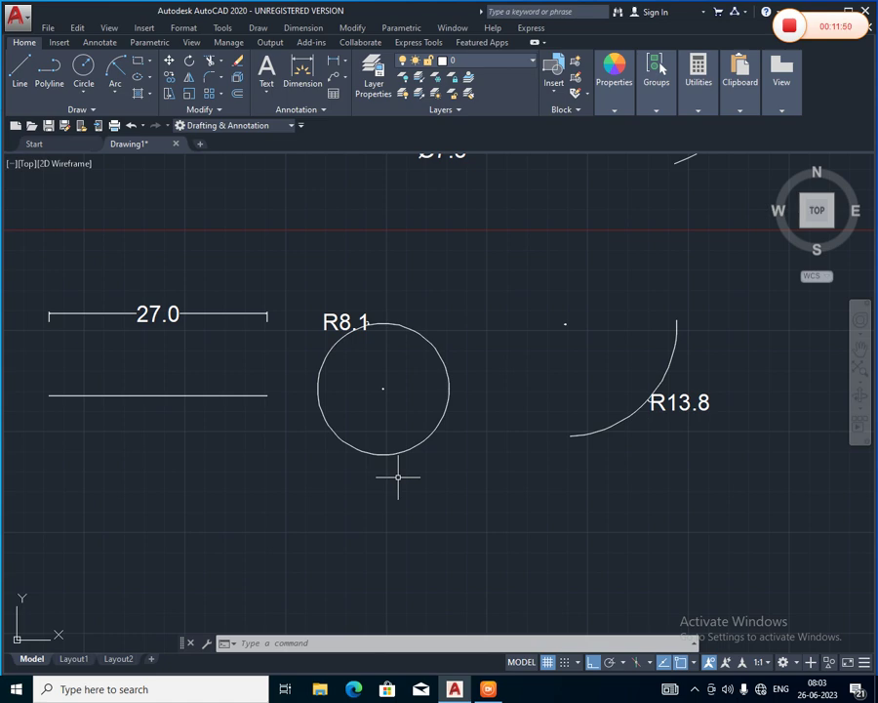
scroll(397, 477, down, 5)
mouse_move(392, 468)
middle_down()
mouse_move(343, 491)
mouse_move(226, 503)
middle_up()
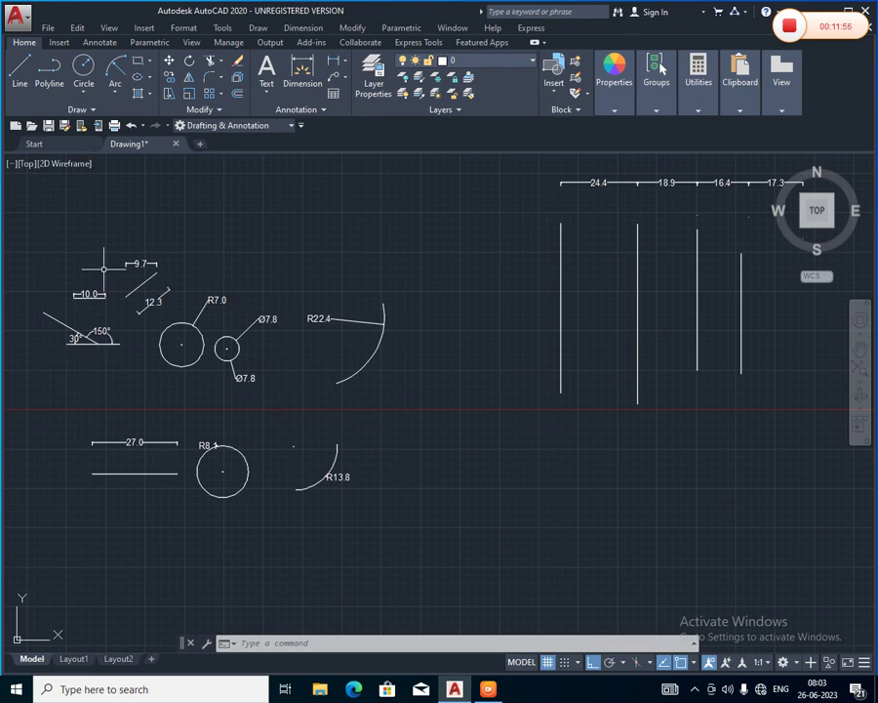
scroll(74, 280, up, 3)
scroll(74, 314, up, 5)
middle_drag(74, 314, 123, 317)
scroll(109, 340, up, 6)
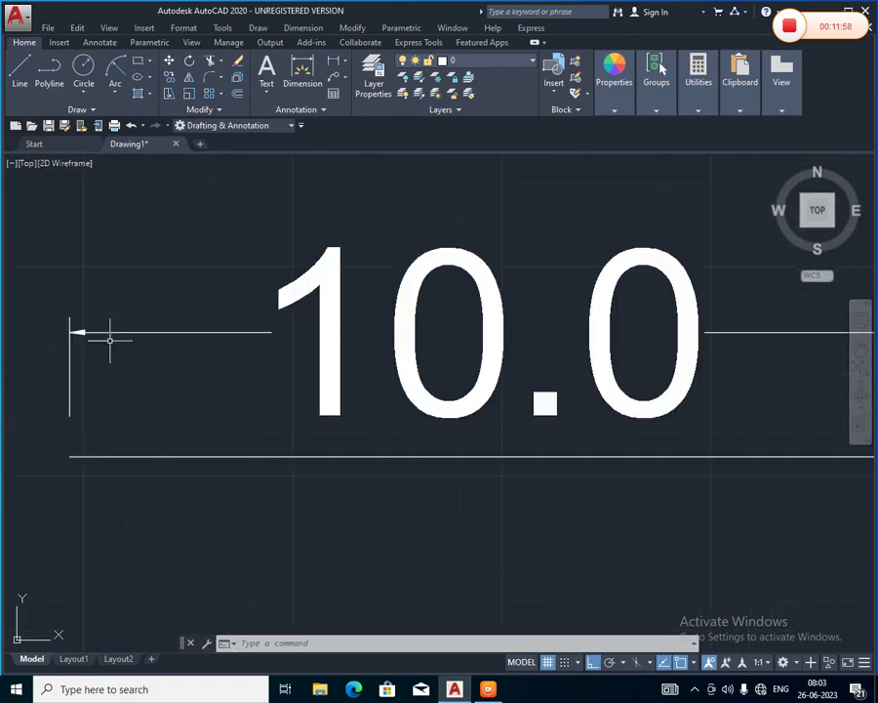
scroll(230, 382, down, 2)
middle_drag(230, 381, 157, 382)
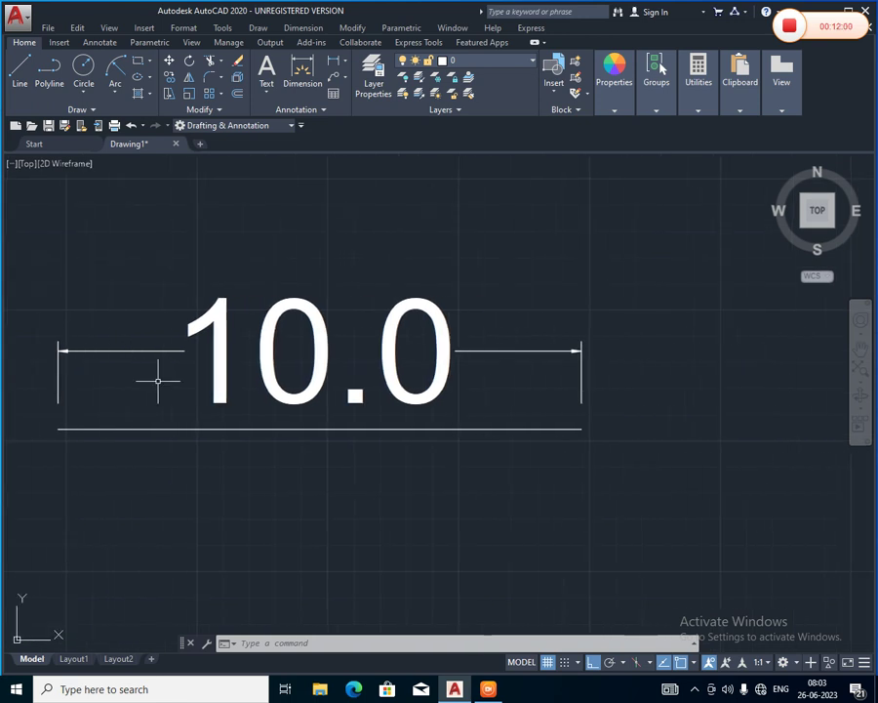
click(270, 641)
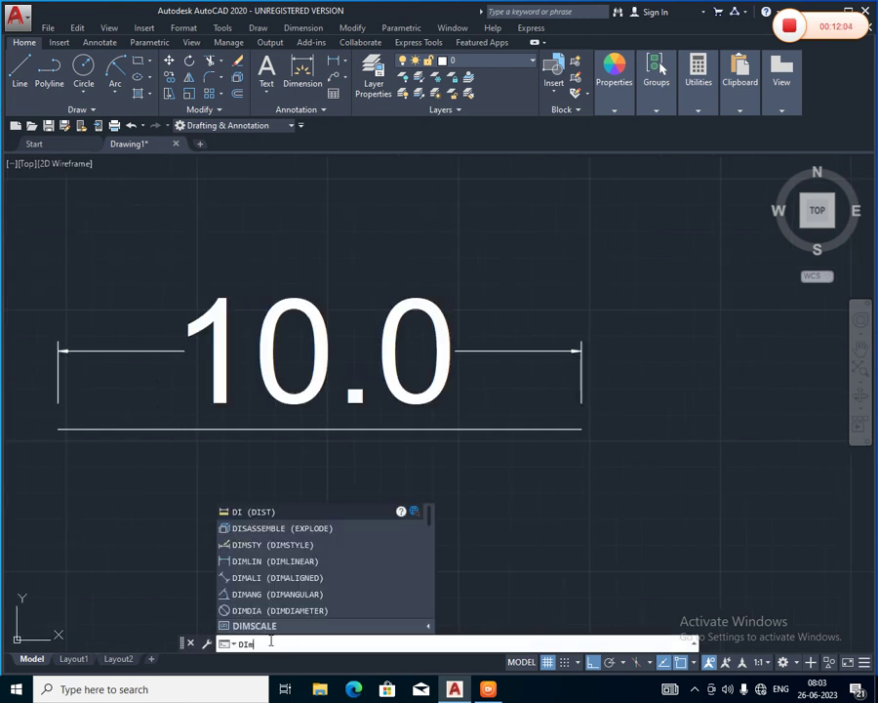
In the Standard dimension style's Symbols and Arrows settings, set Arrow size to 1.5.
text(m)
click(271, 532)
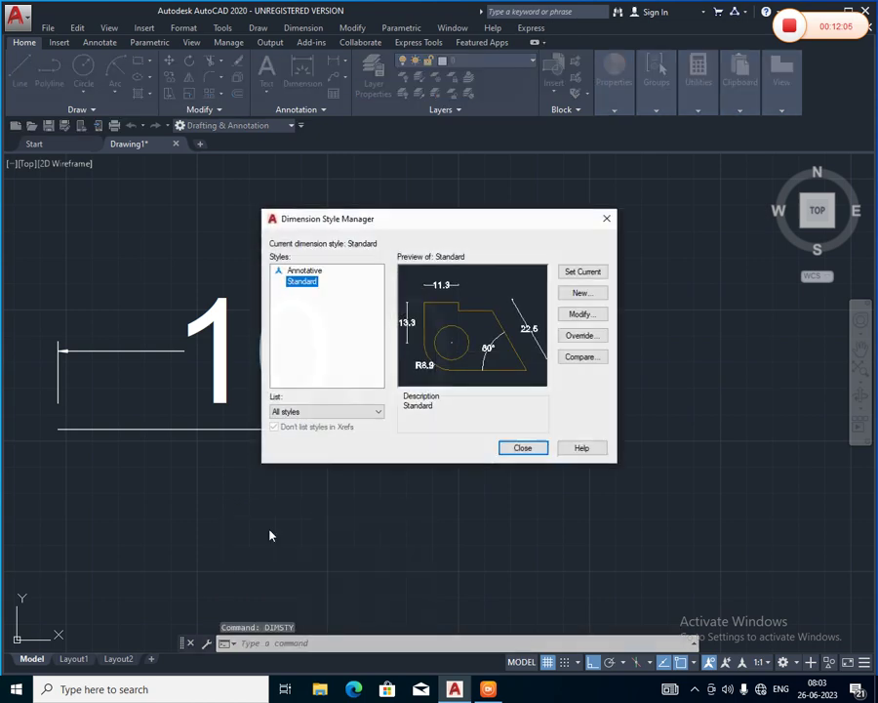
click(571, 316)
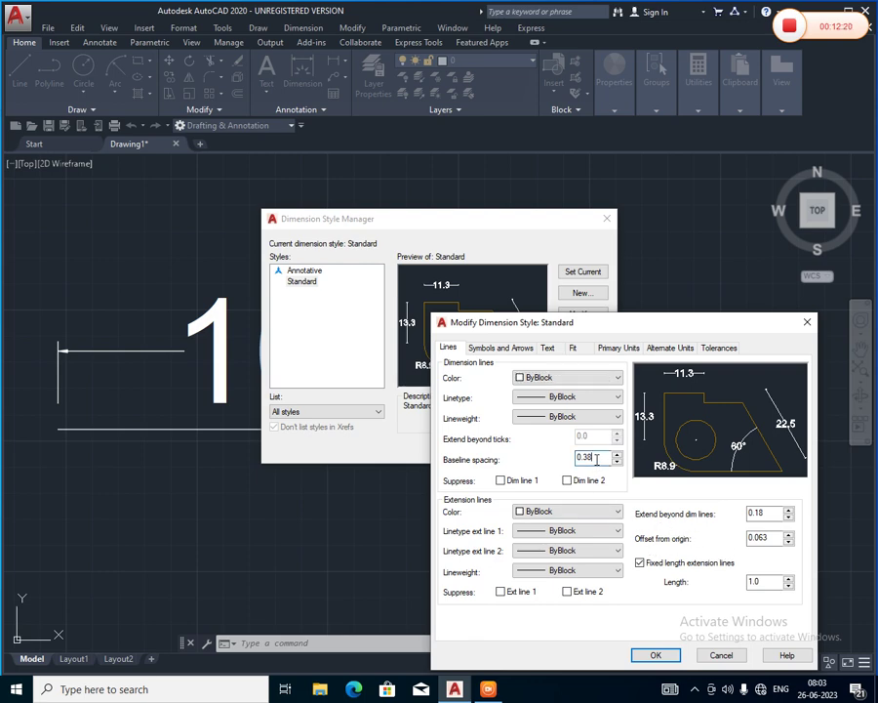
click(517, 350)
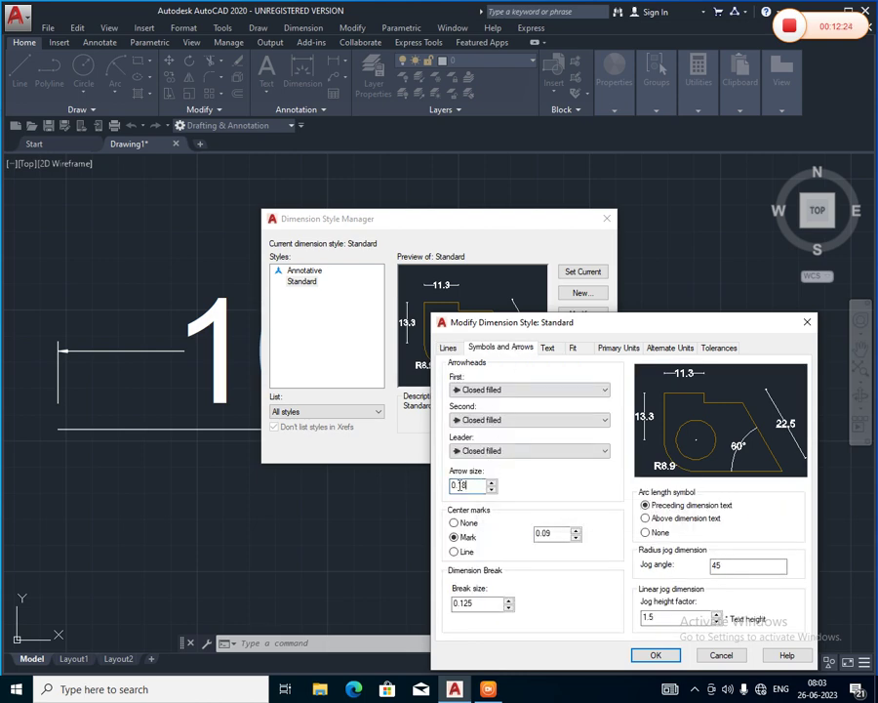
text(1)
text(.5)
click(656, 655)
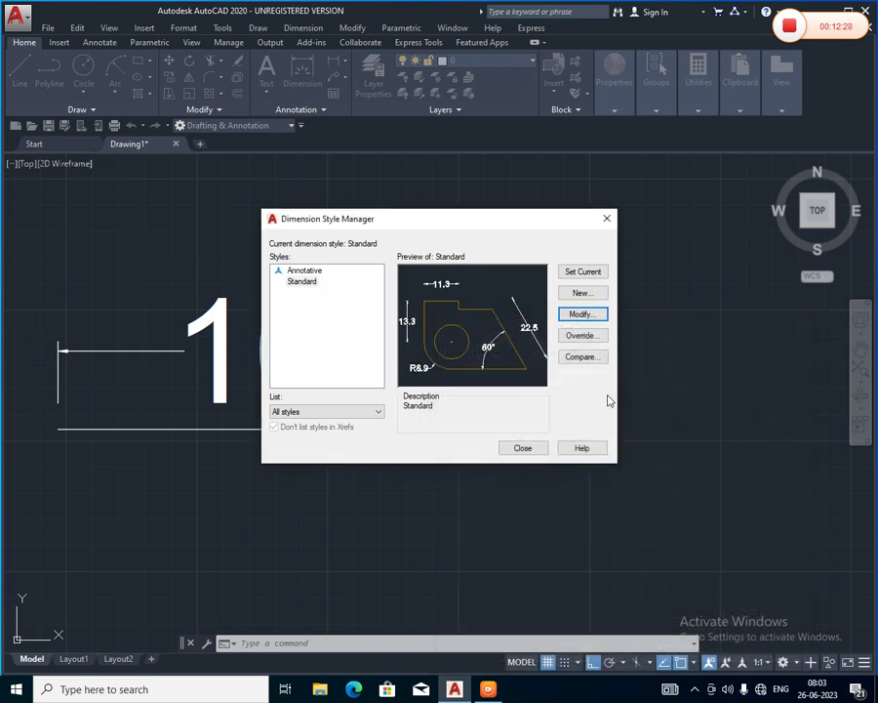
Close the Dimension Style Manager and pan around to check every dimension's larger arrowheads.
click(522, 448)
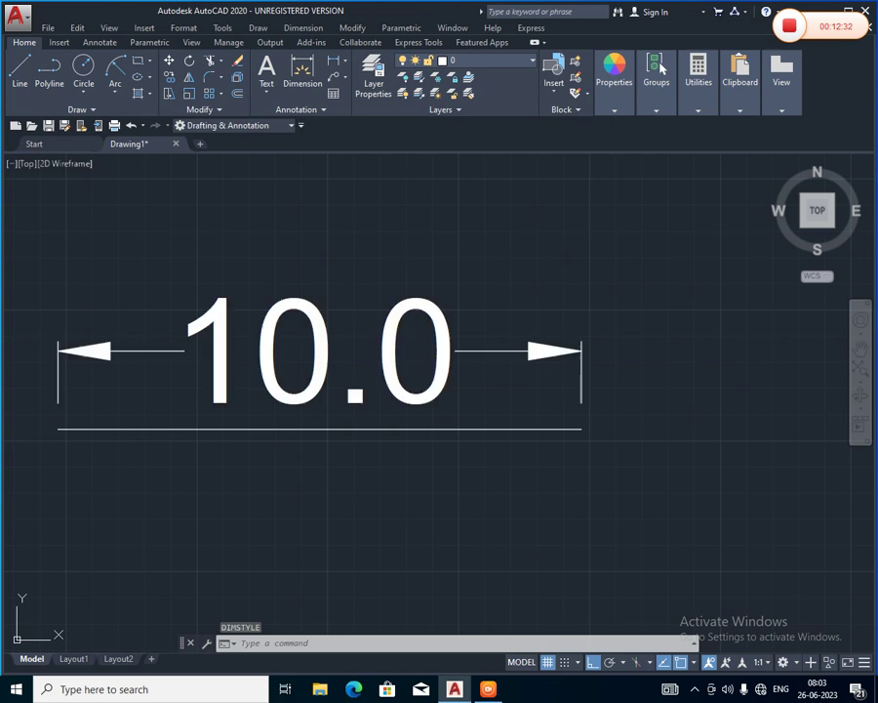
scroll(546, 358, down, 4)
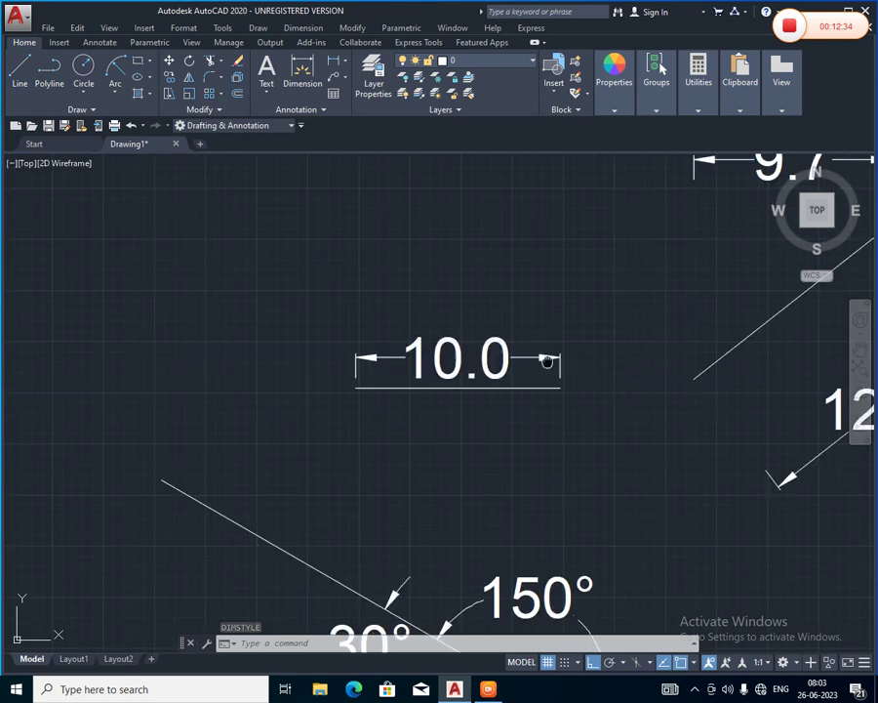
scroll(546, 358, down, 2)
mouse_move(641, 484)
middle_down()
mouse_move(359, 427)
mouse_move(365, 396)
mouse_move(396, 403)
middle_up()
scroll(358, 427, up, 2)
scroll(365, 396, down, 2)
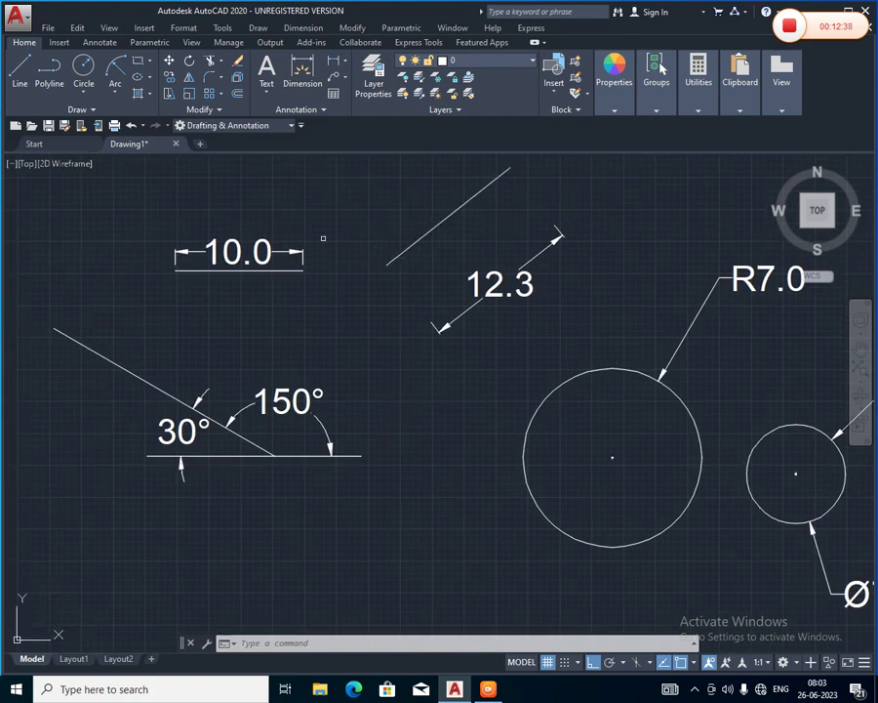
scroll(417, 569, down, 3)
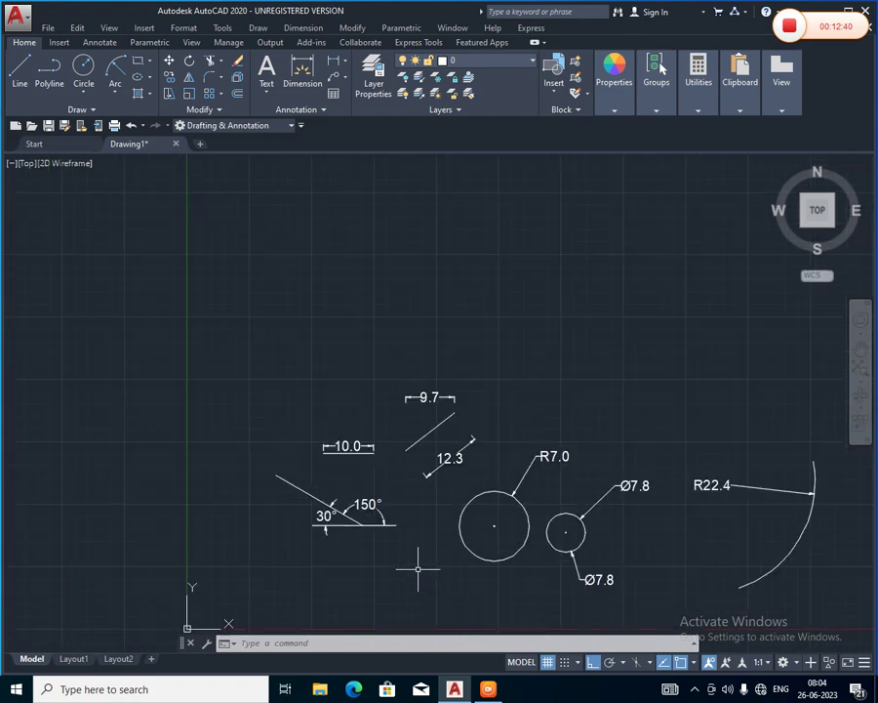
middle_drag(417, 569, 363, 357)
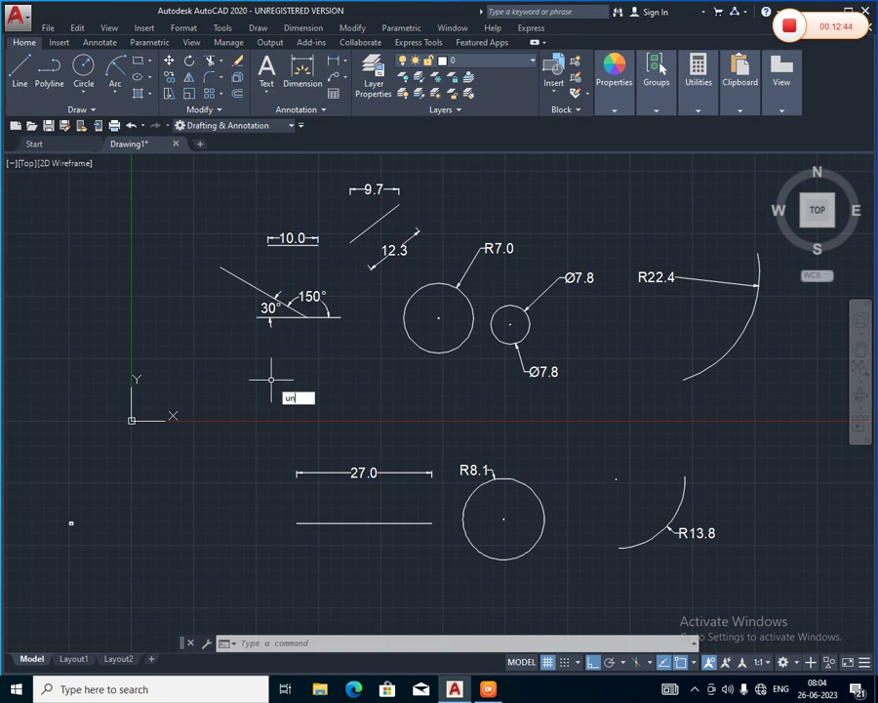
Set Length Type Architectural, Precision 0'-0" and Insertion scale Inches in Drawing Units.
key(Return)
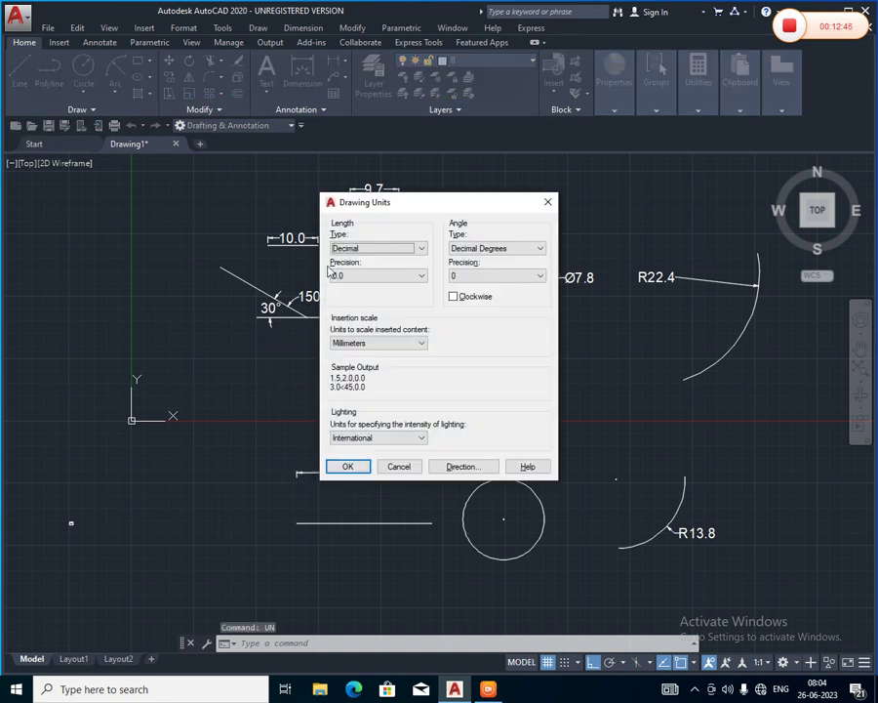
click(366, 247)
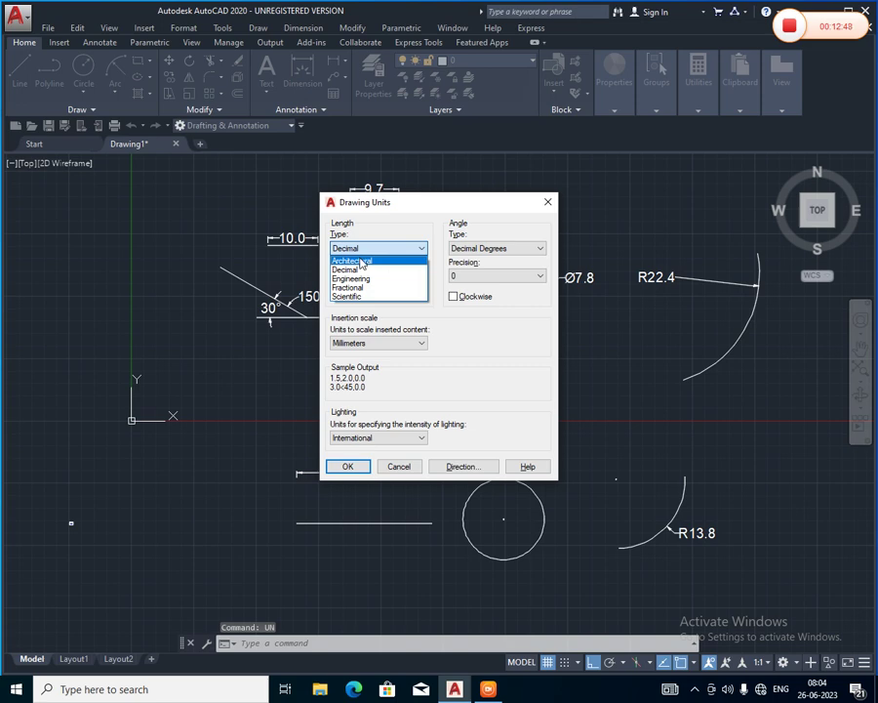
click(361, 261)
click(367, 276)
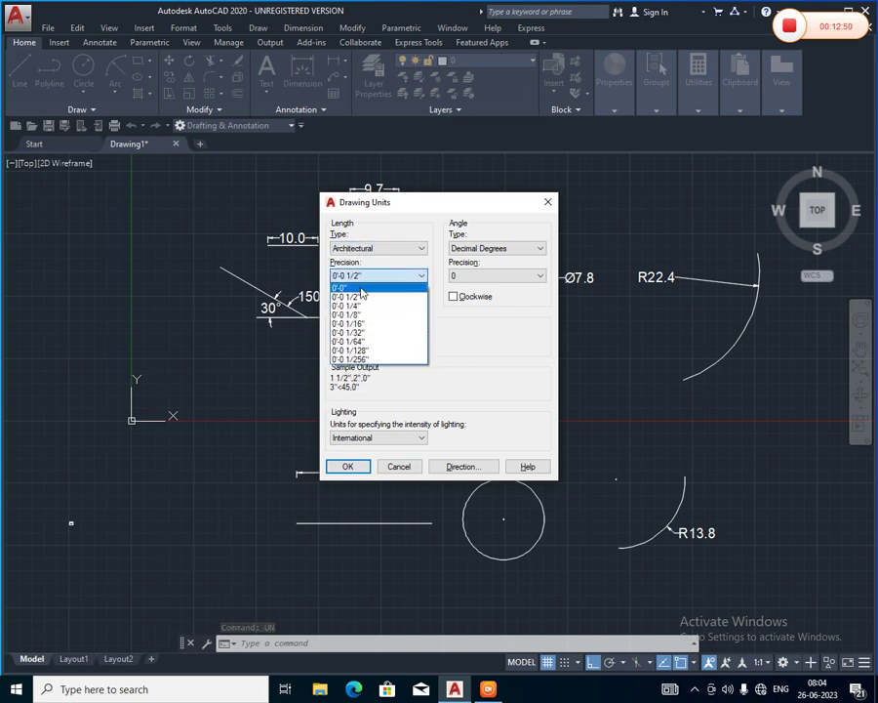
click(361, 289)
click(368, 346)
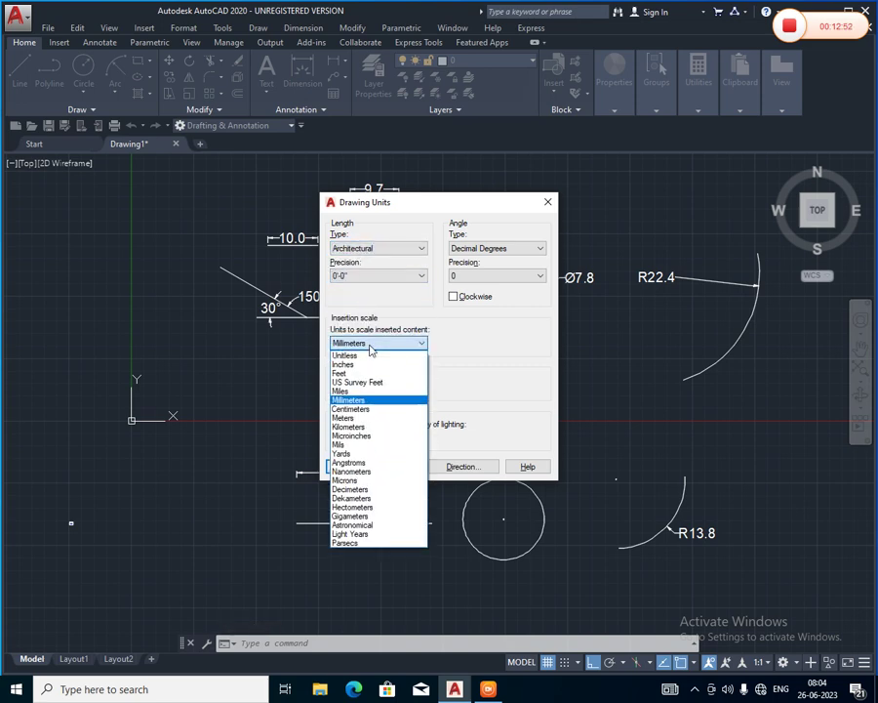
click(351, 364)
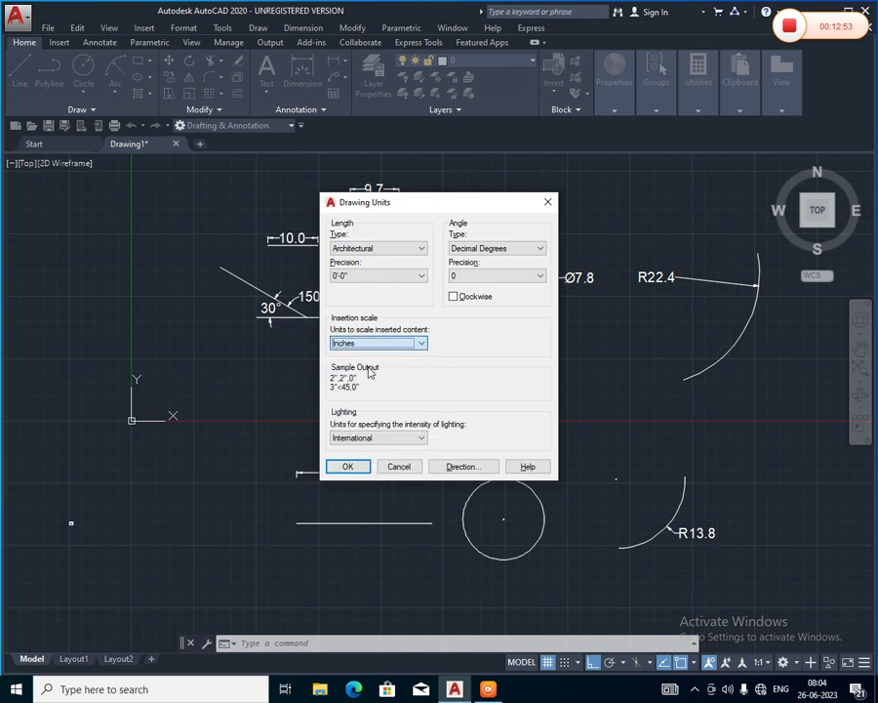
click(358, 469)
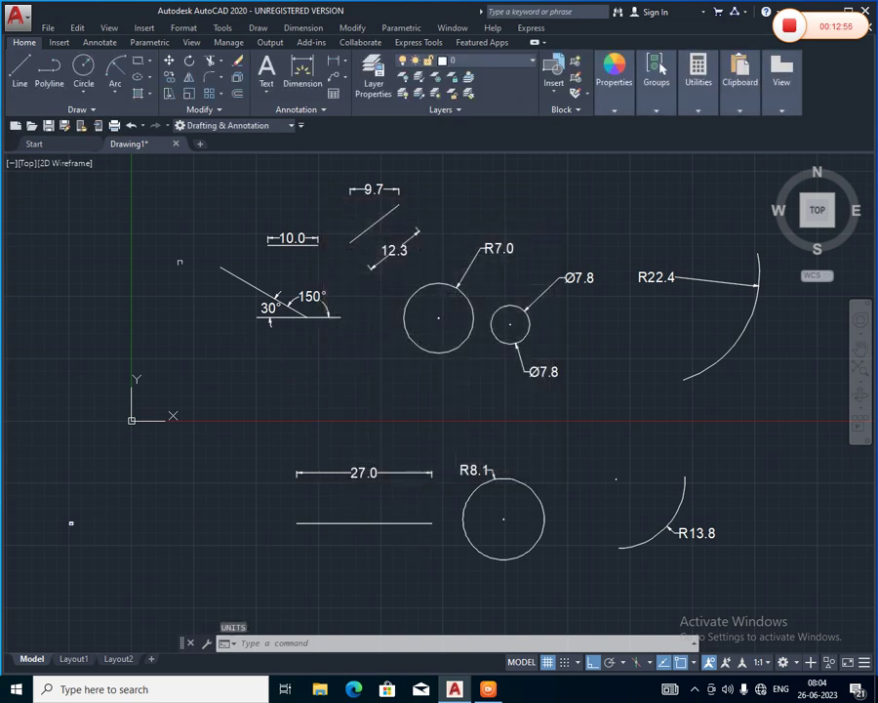
click(21, 77)
Draw a new 2'6" horizontal line.
click(256, 392)
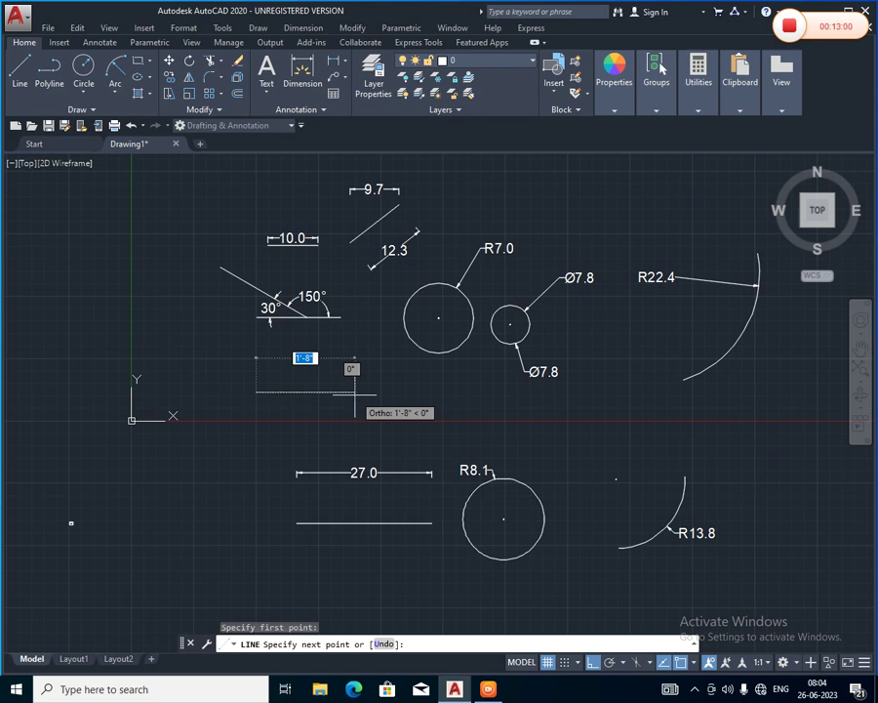
text(2'6)
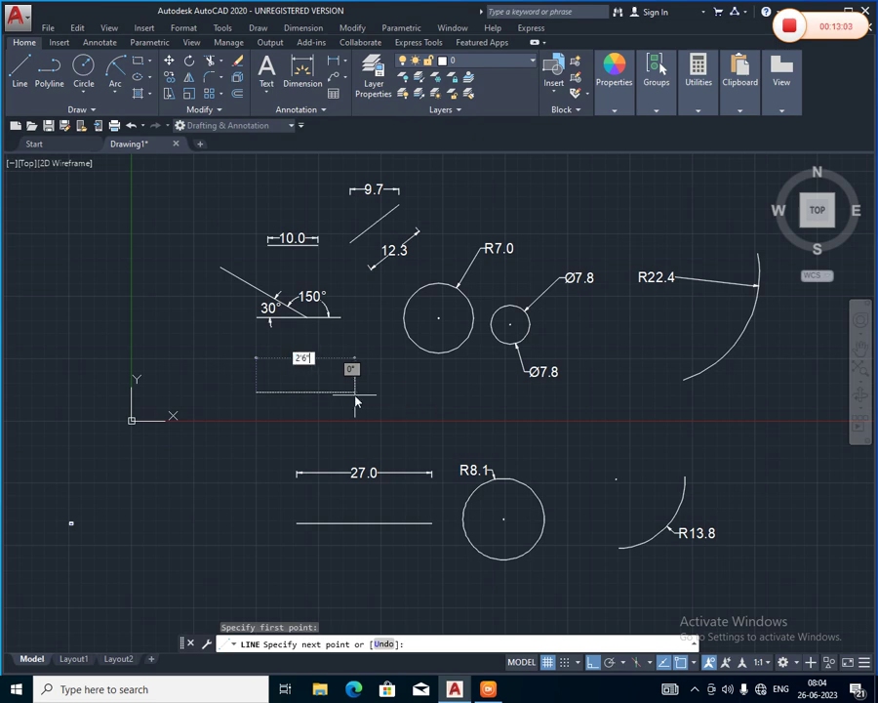
key(Return)
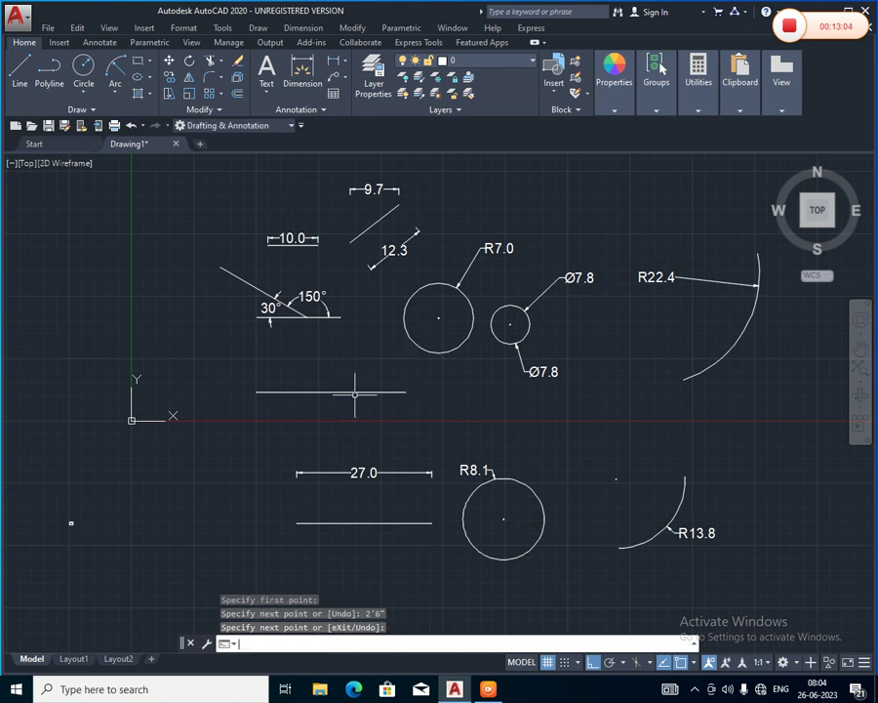
key(Return)
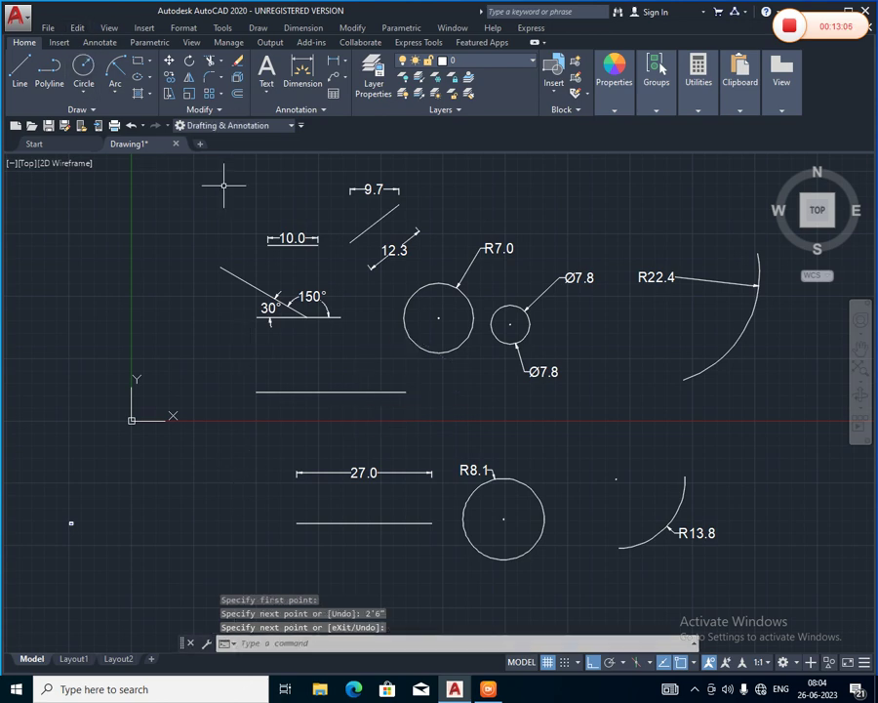
Add a linear dimension reading 30.0 just above the new line.
click(344, 61)
click(361, 83)
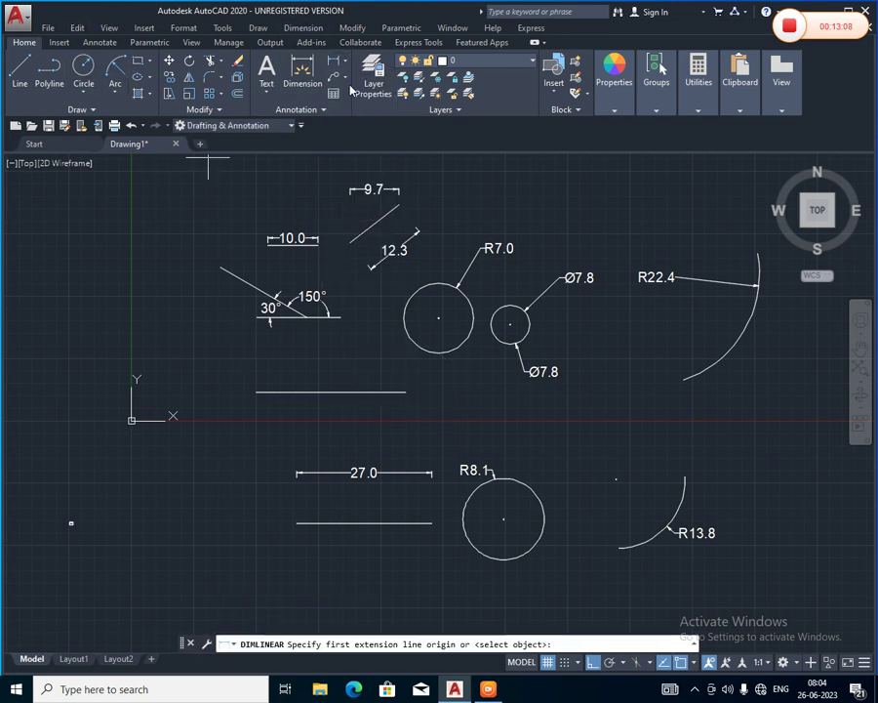
click(256, 392)
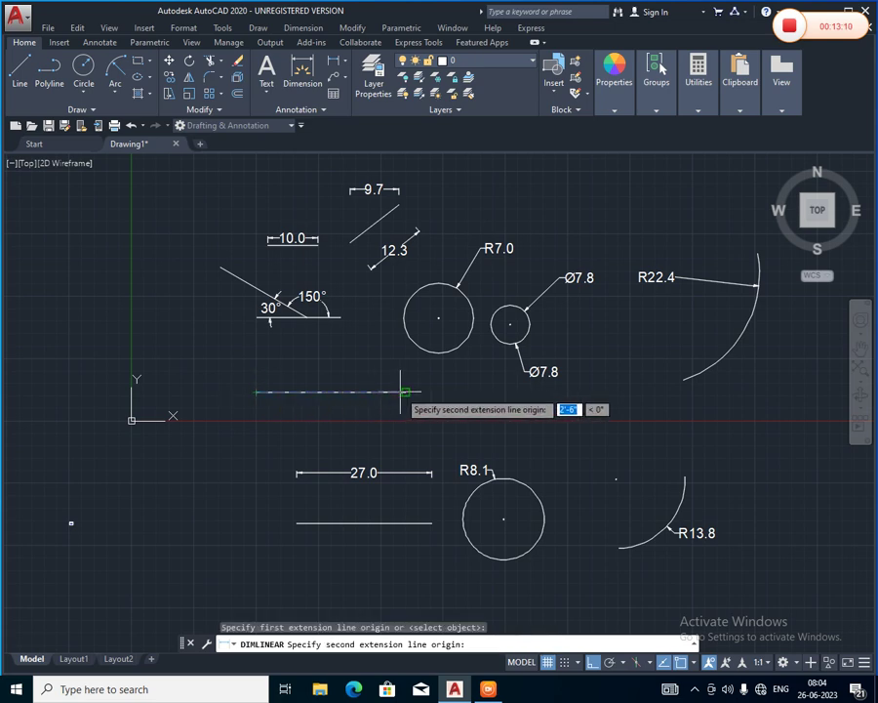
click(406, 393)
click(402, 370)
scroll(338, 376, up, 2)
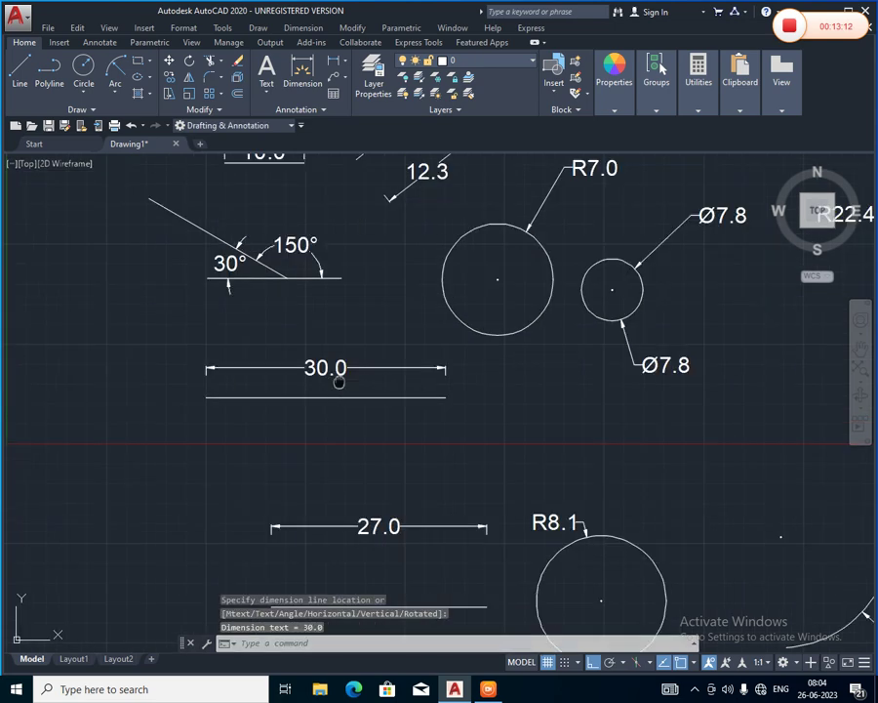
middle_drag(338, 377, 231, 395)
text(DI)
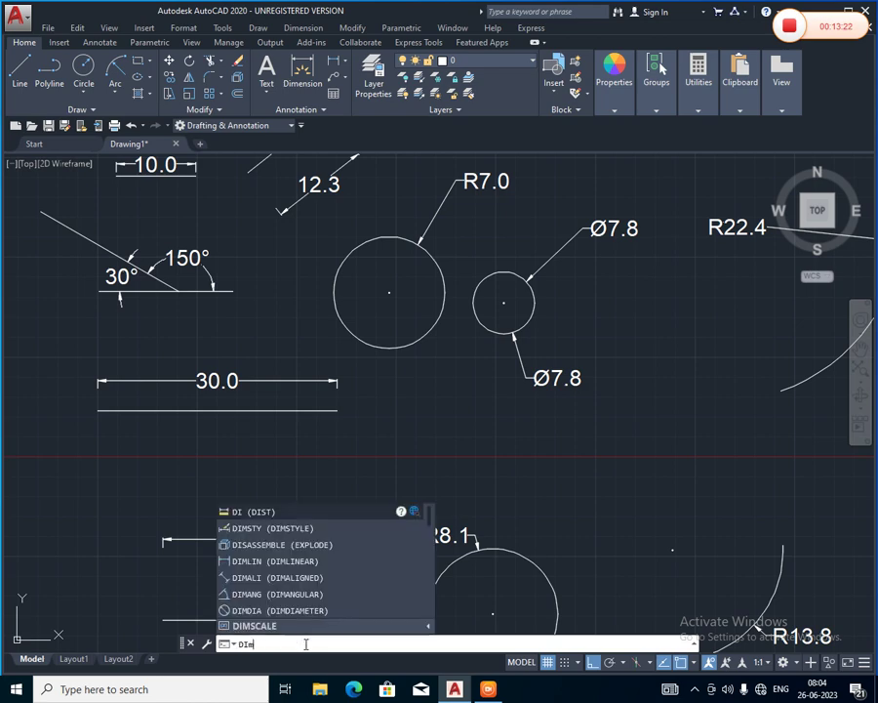
Give the Standard style Architectural primary units at 0'-0" precision and make it current.
text(m)
click(273, 528)
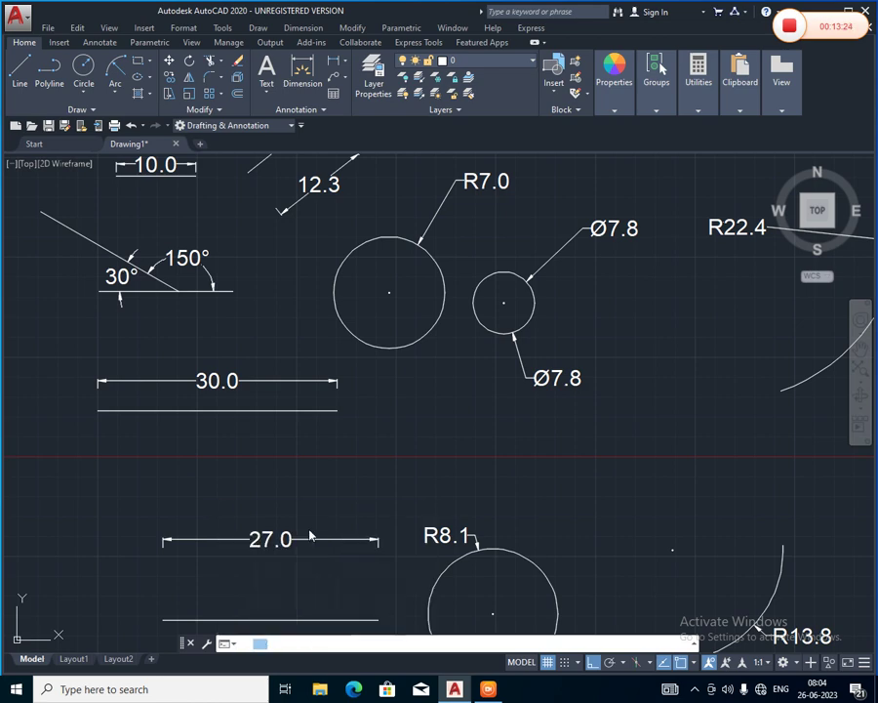
click(582, 313)
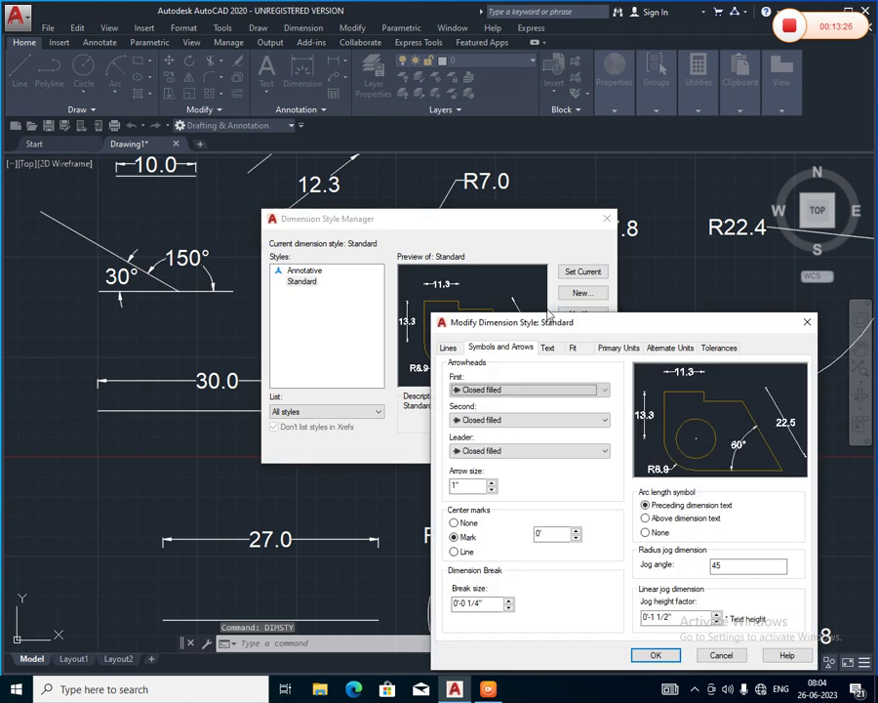
click(610, 352)
click(608, 377)
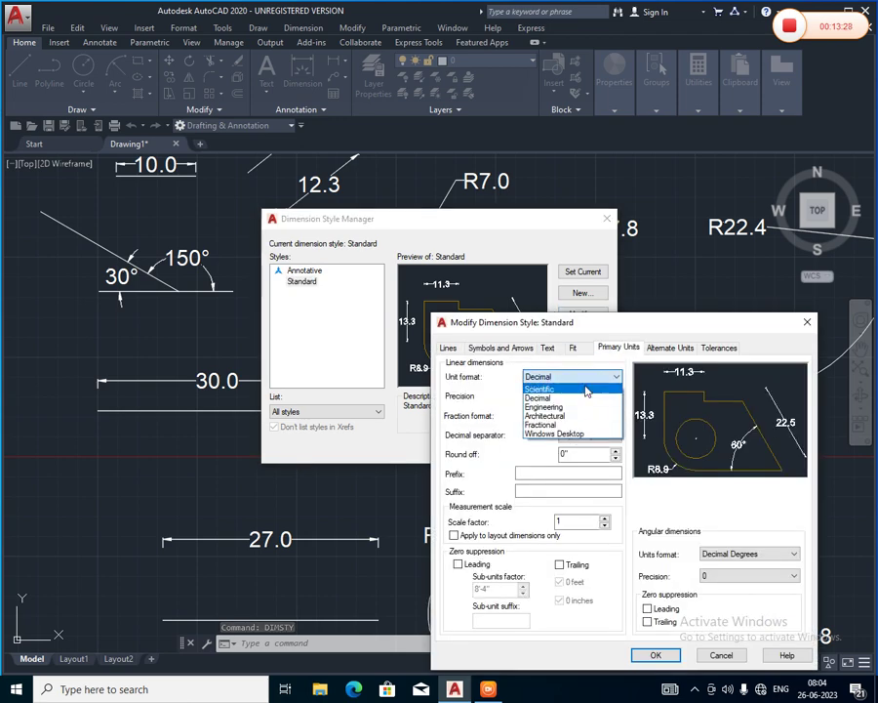
click(579, 415)
click(591, 396)
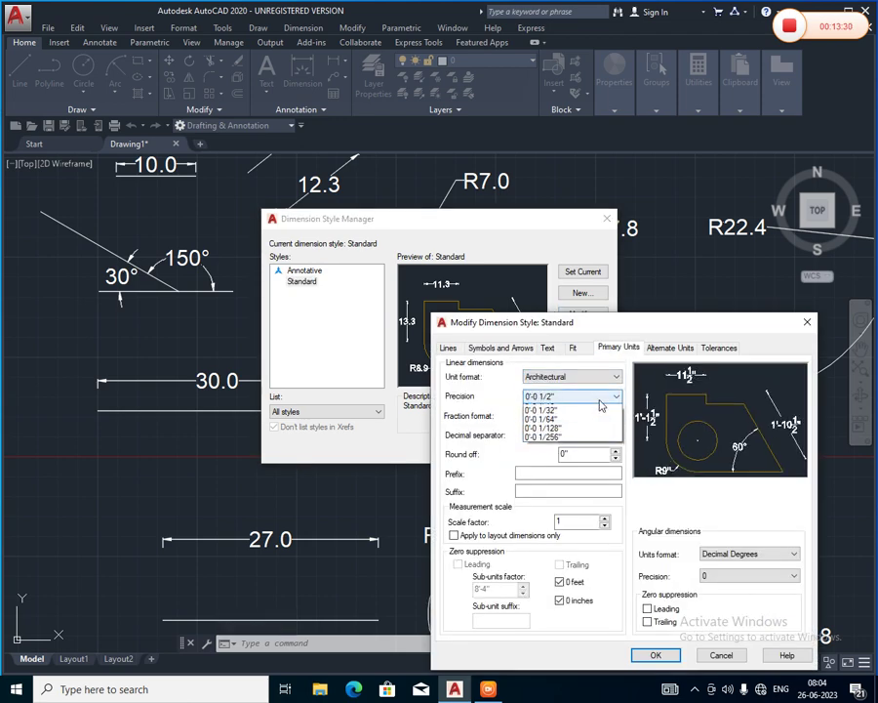
click(588, 409)
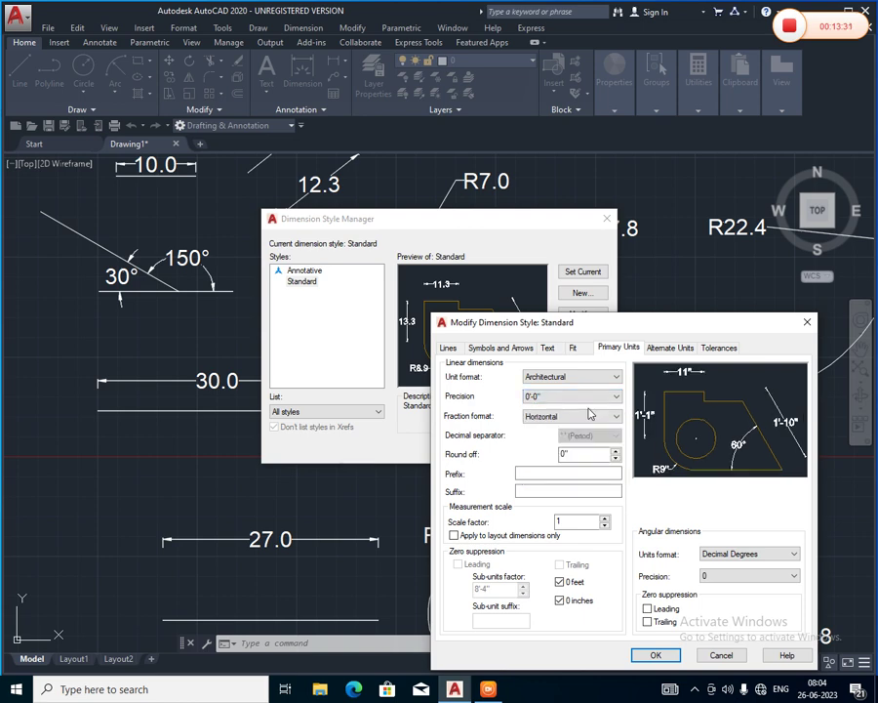
click(656, 655)
click(582, 273)
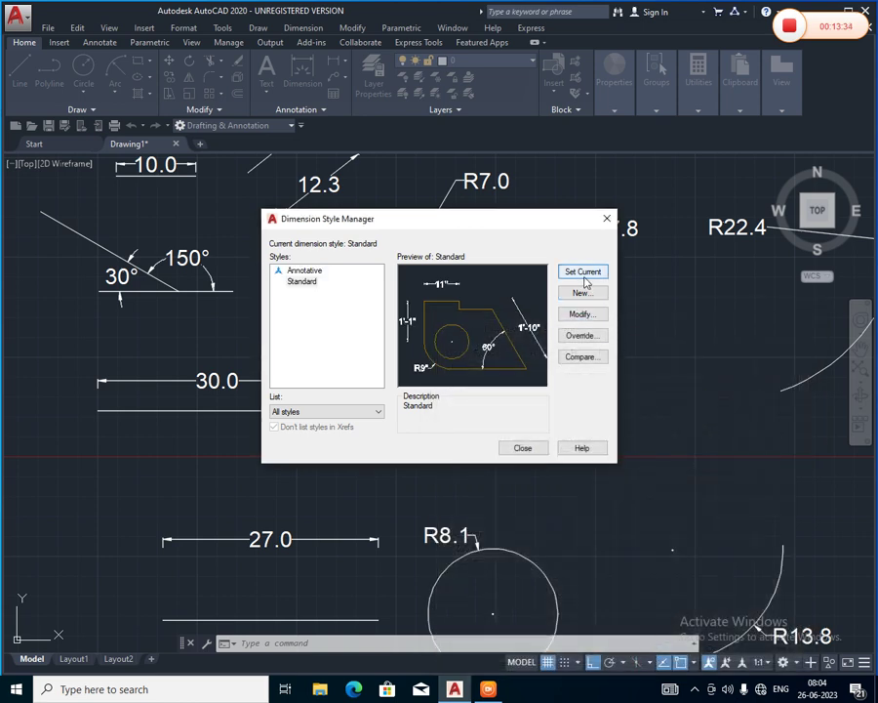
click(527, 449)
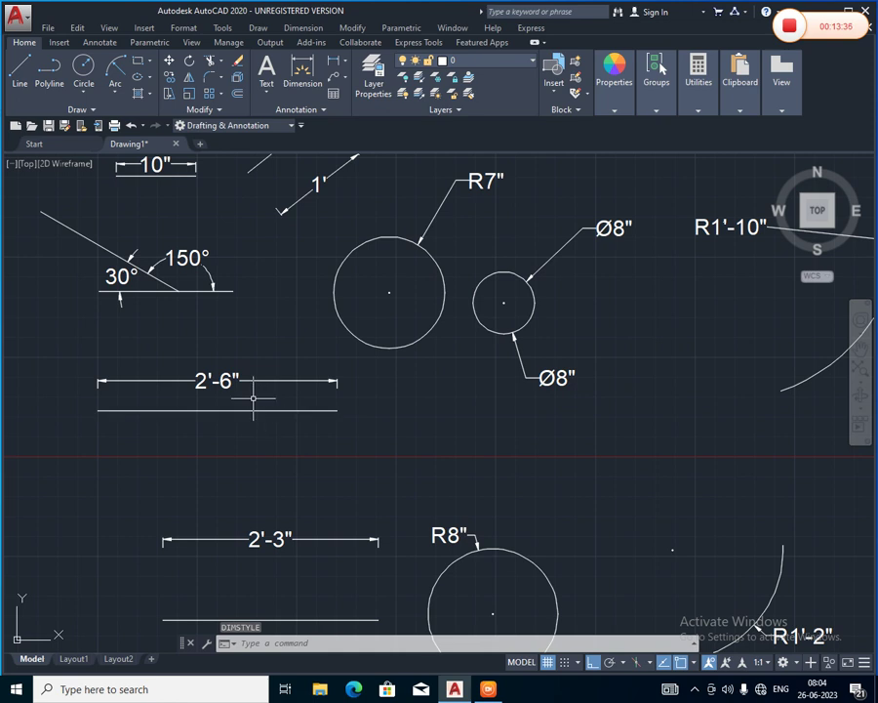
middle_drag(254, 394, 302, 451)
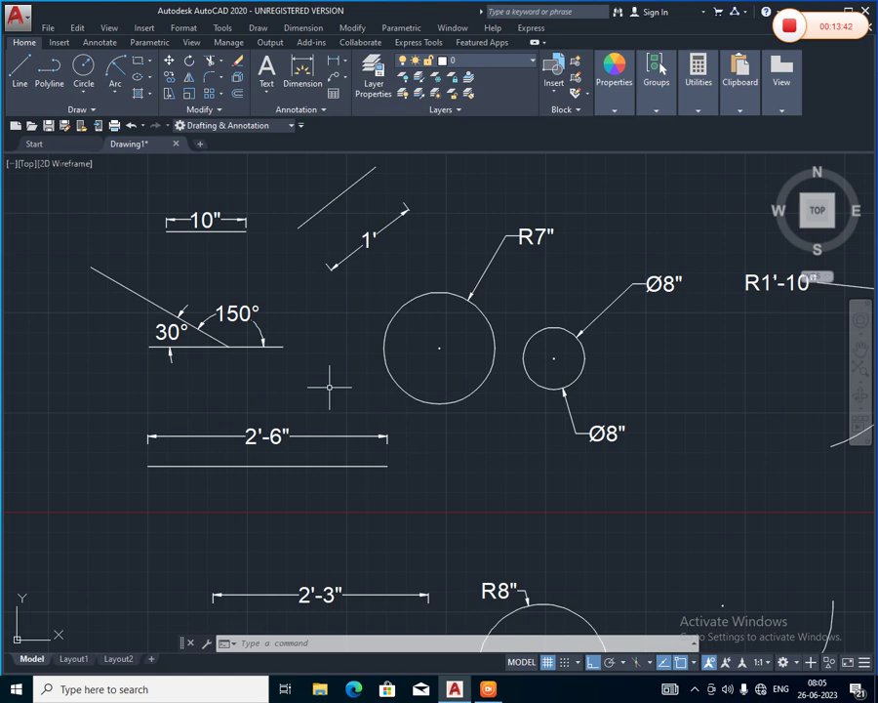
scroll(330, 388, down, 2)
scroll(231, 272, down, 2)
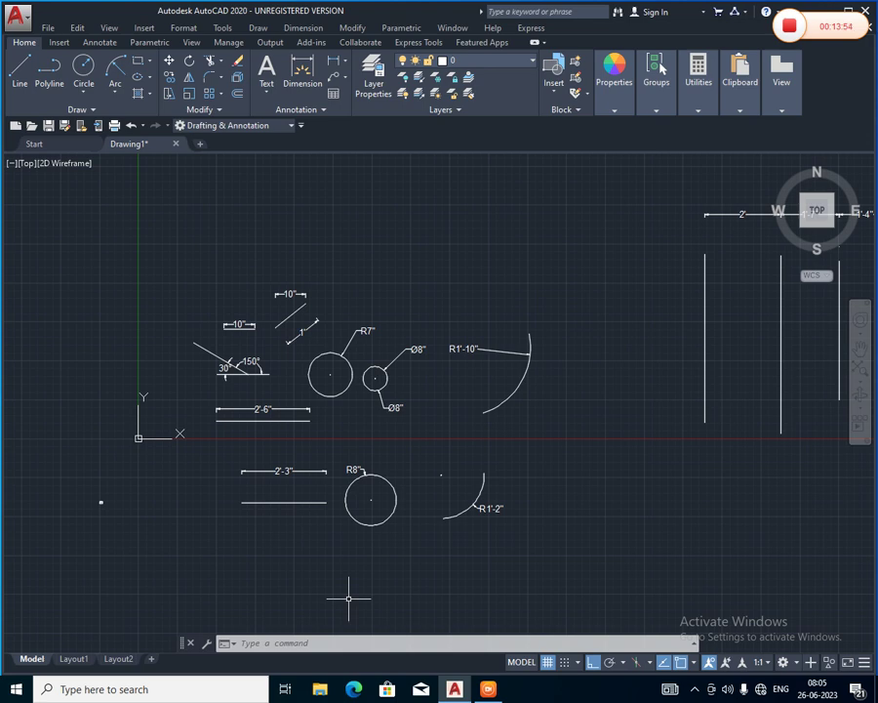
scroll(350, 522, up, 2)
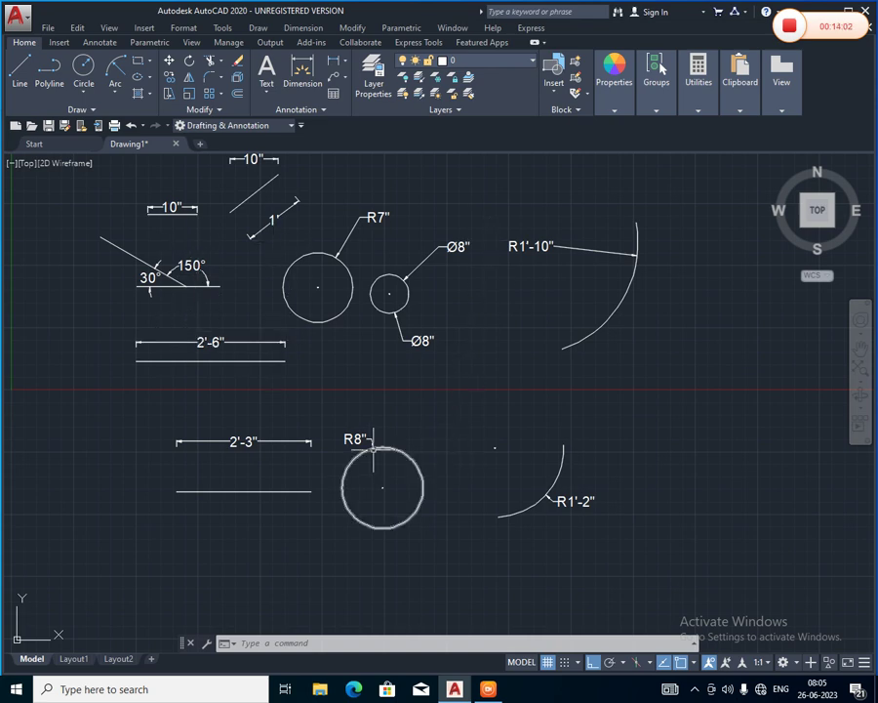
scroll(367, 444, up, 2)
scroll(347, 410, up, 2)
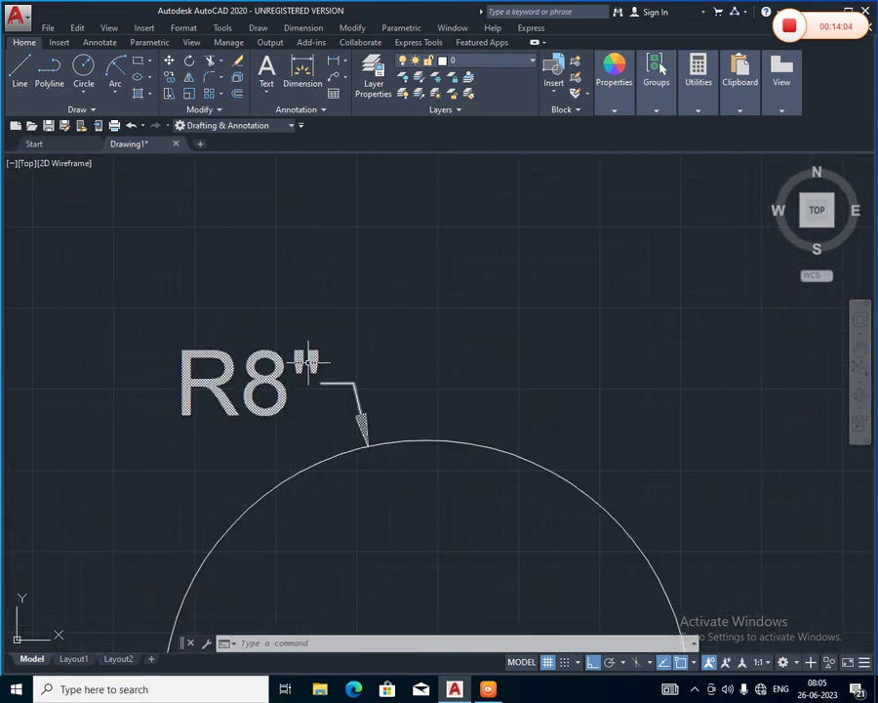
scroll(308, 363, down, 3)
middle_drag(309, 363, 601, 376)
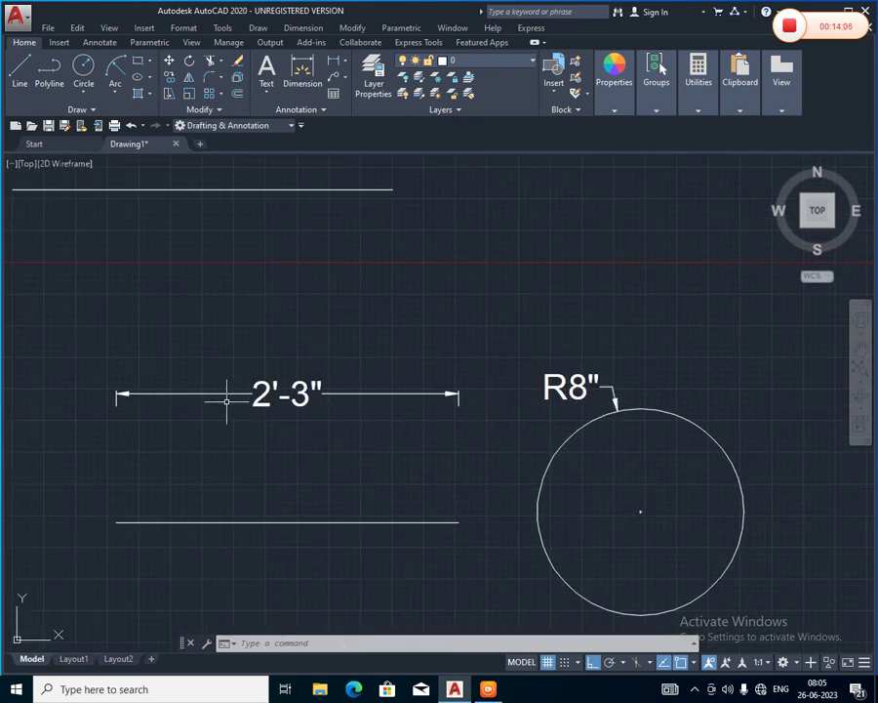
scroll(371, 367, up, 4)
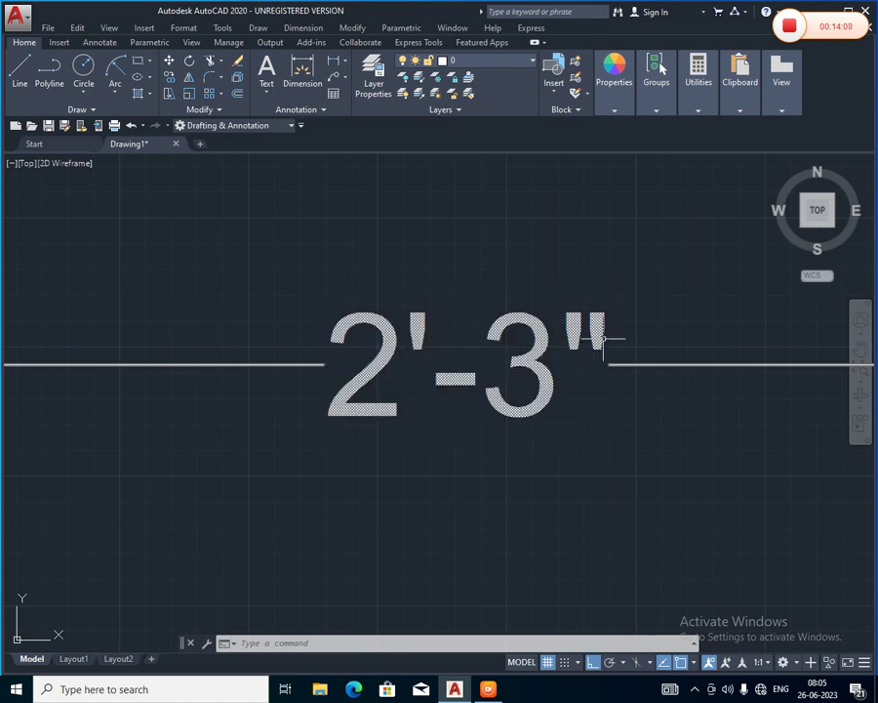
click(515, 483)
scroll(514, 484, down, 5)
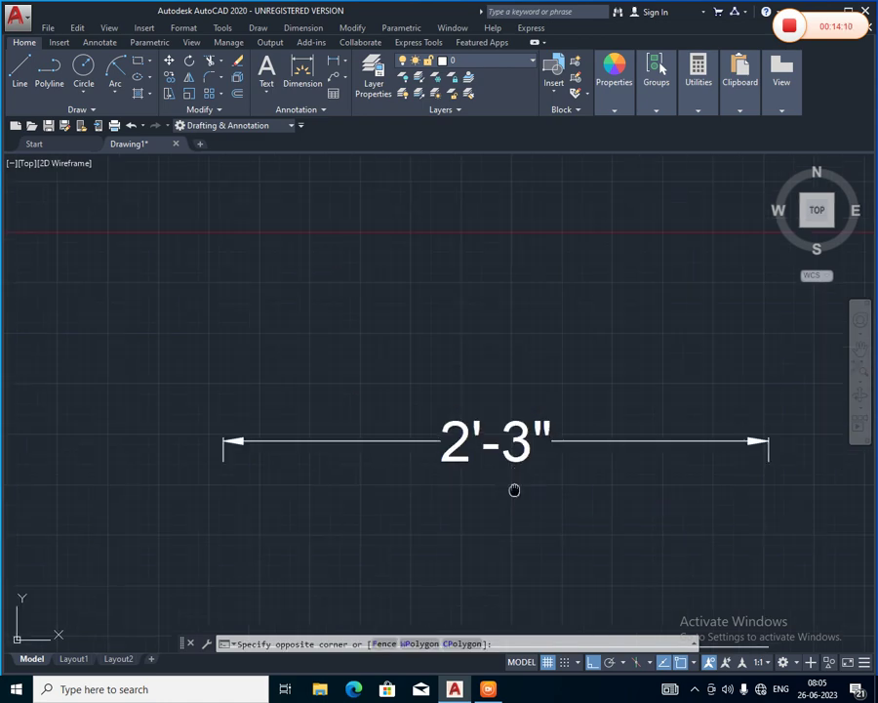
scroll(514, 488, down, 2)
middle_drag(513, 487, 460, 431)
scroll(470, 433, up, 2)
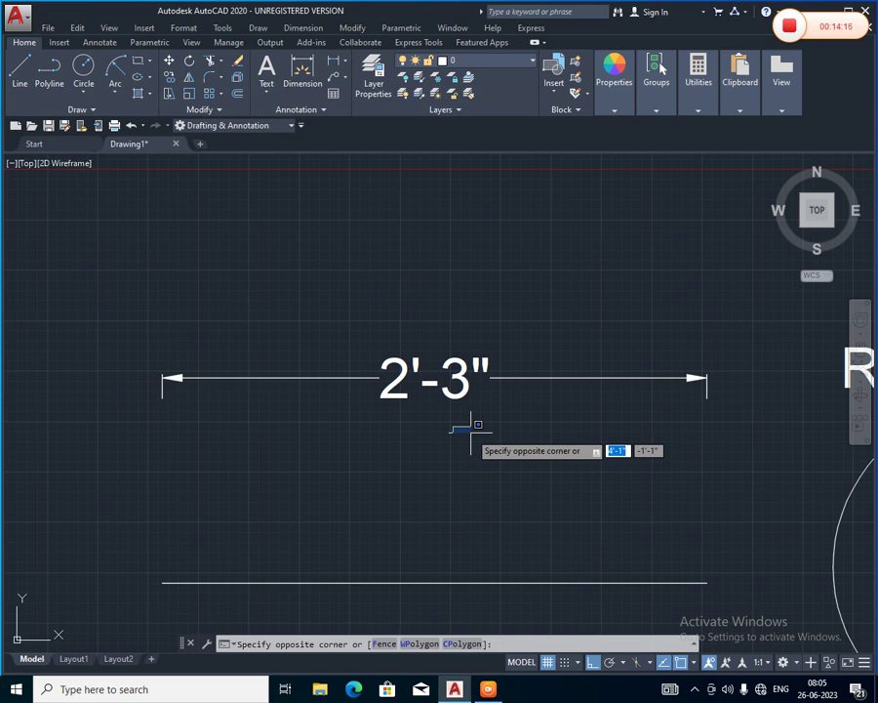
scroll(468, 426, down, 2)
mouse_move(462, 426)
middle_down()
mouse_move(323, 322)
mouse_move(324, 400)
middle_up()
scroll(328, 405, down, 2)
scroll(338, 403, down, 4)
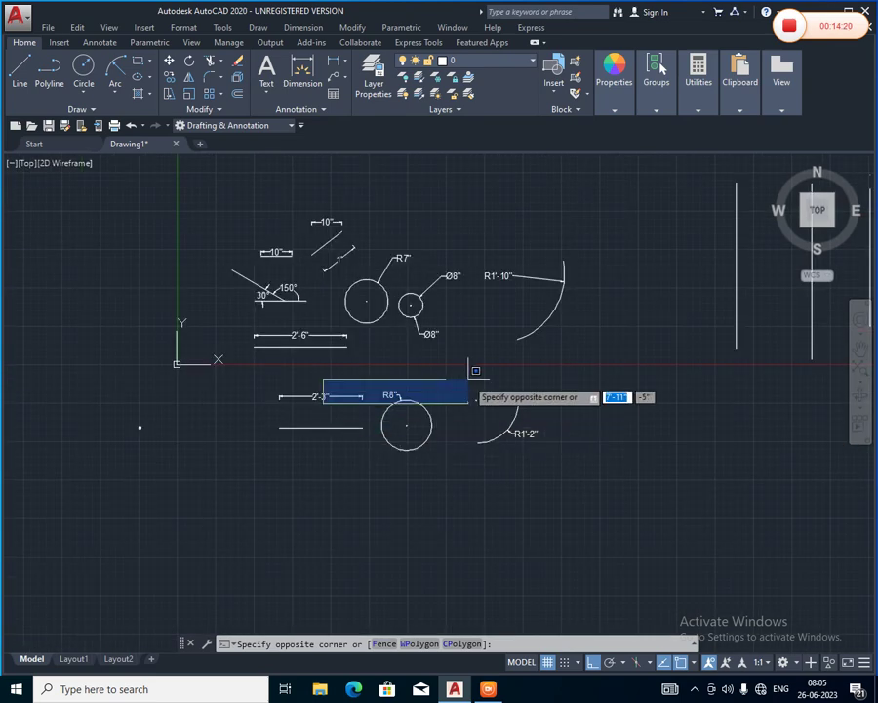
key(Escape)
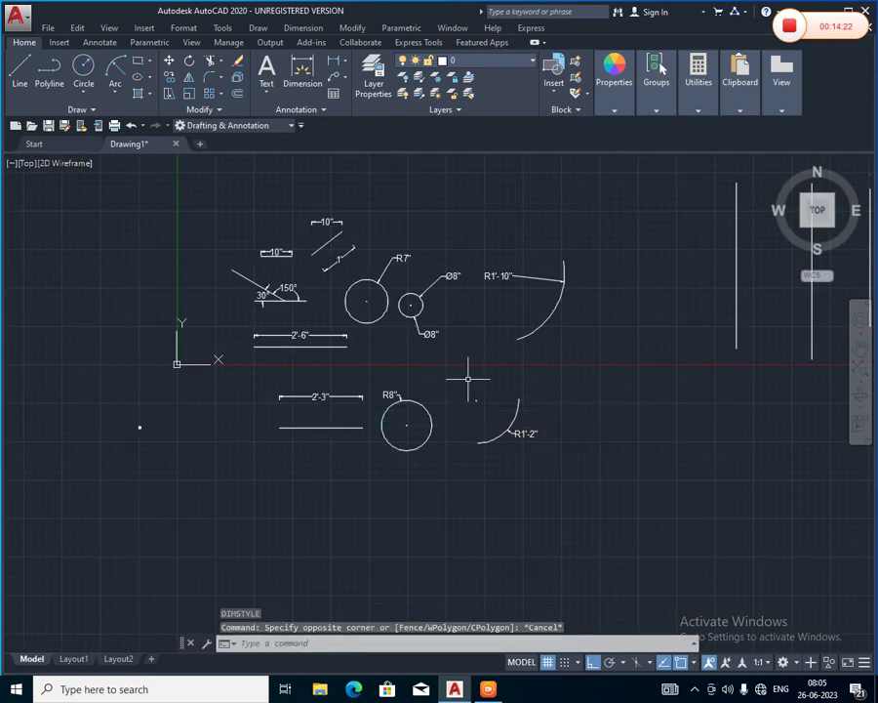